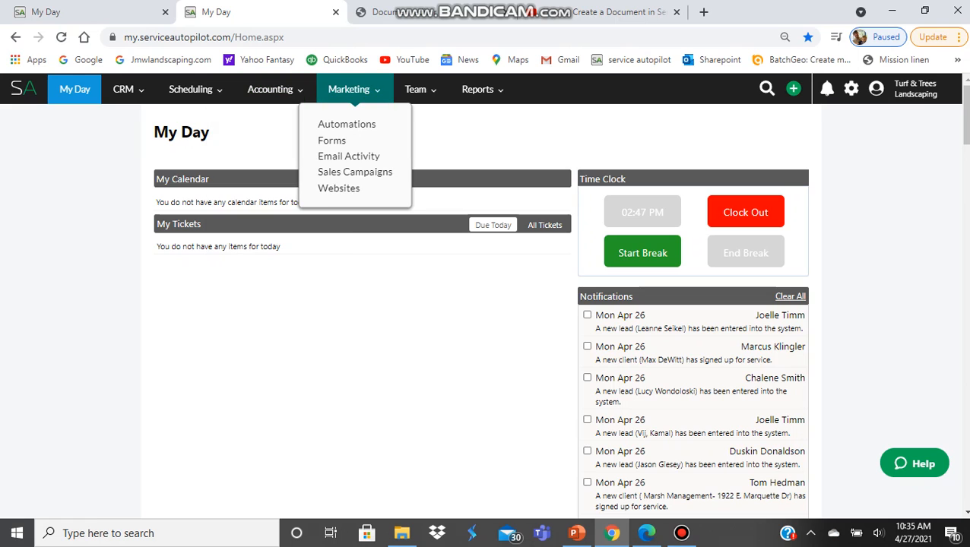
- Open Marketing > Forms and browse active forms like Chemical Treatment Record and Deep Root Fertilization
{"action": "left_click", "coordinate": [331, 141]}
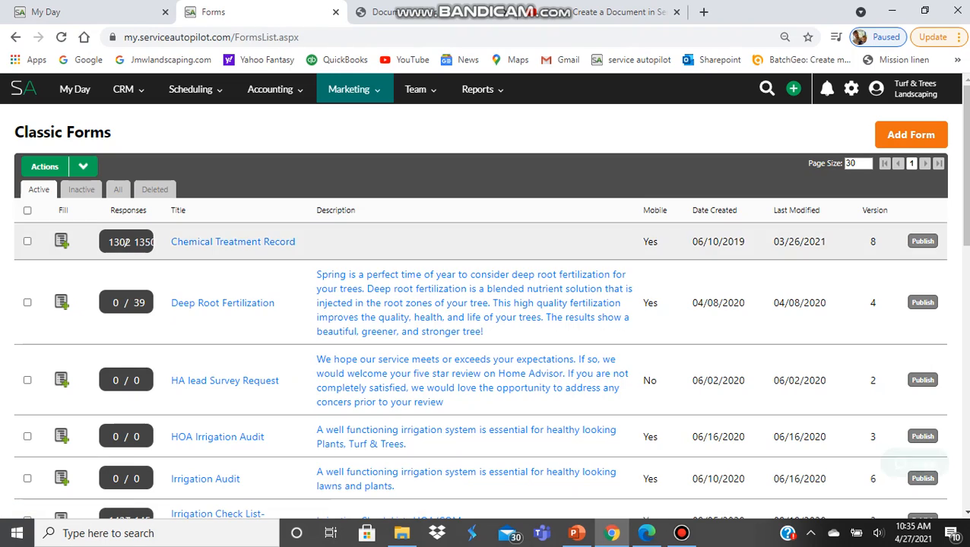
{"action": "scroll", "coordinate": [486, 323], "scroll_direction": "down", "scroll_amount": 2}
{"action": "scroll", "coordinate": [486, 323], "scroll_direction": "down", "scroll_amount": 2}
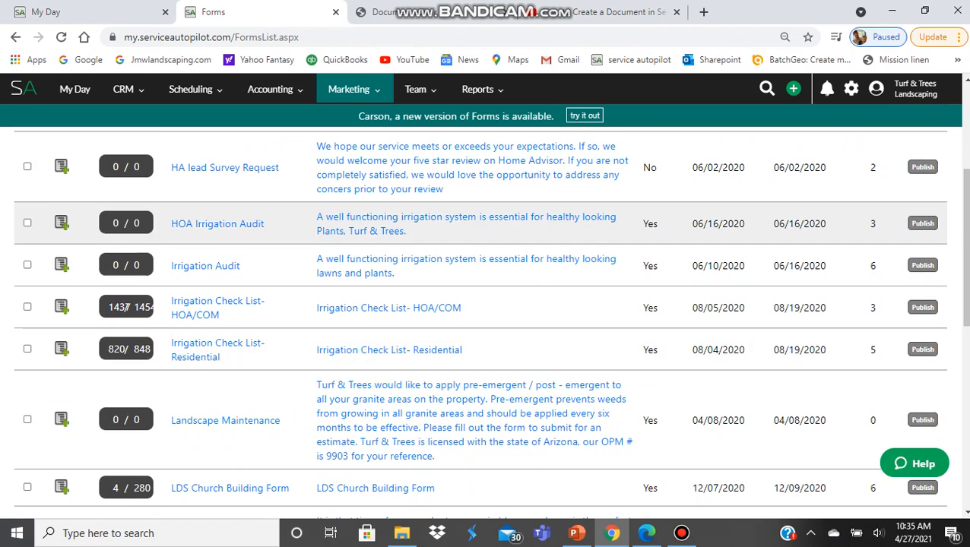
{"action": "scroll", "coordinate": [486, 323], "scroll_direction": "up", "scroll_amount": 4}
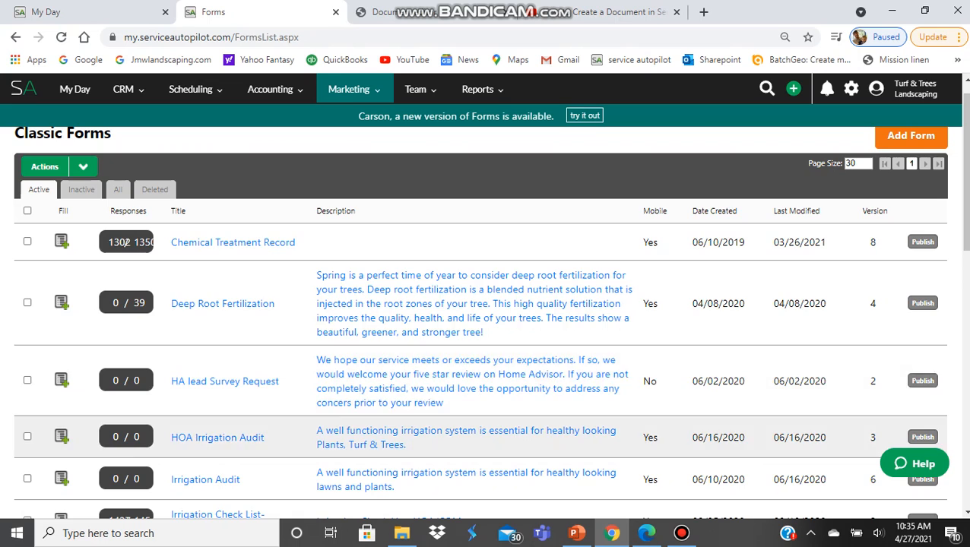
{"action": "scroll", "coordinate": [128, 307], "scroll_direction": "down", "scroll_amount": 3}
{"action": "scroll", "coordinate": [127, 307], "scroll_direction": "up", "scroll_amount": 3}
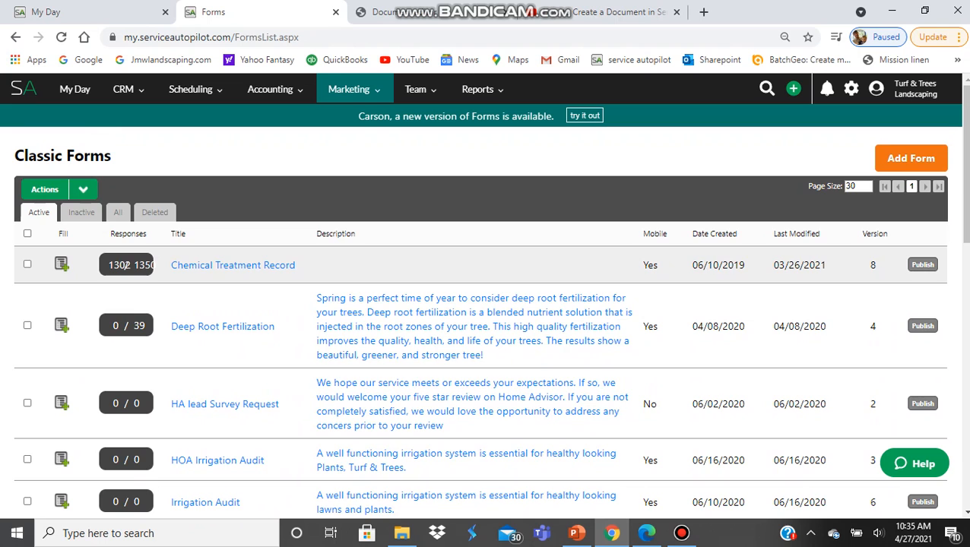
{"action": "scroll", "coordinate": [486, 319], "scroll_direction": "down", "scroll_amount": 1}
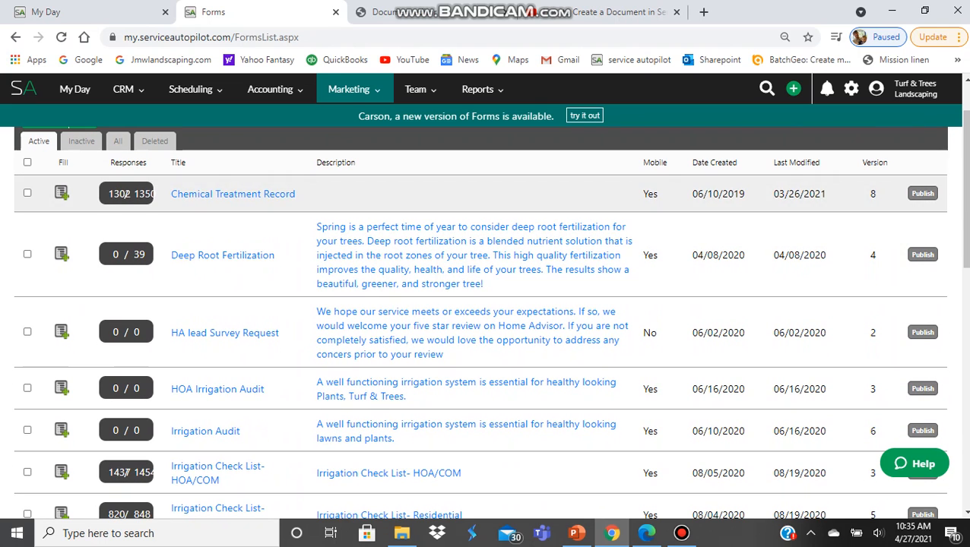
{"action": "scroll", "coordinate": [486, 289], "scroll_direction": "down", "scroll_amount": 1}
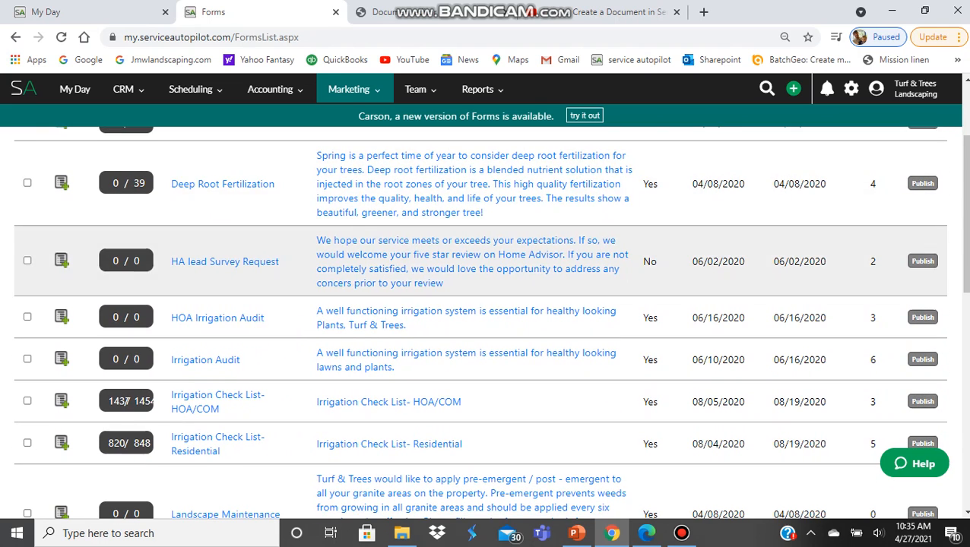
{"action": "scroll", "coordinate": [486, 289], "scroll_direction": "down", "scroll_amount": 1}
{"action": "scroll", "coordinate": [126, 329], "scroll_direction": "down", "scroll_amount": 2}
{"action": "scroll", "coordinate": [127, 289], "scroll_direction": "up", "scroll_amount": 5}
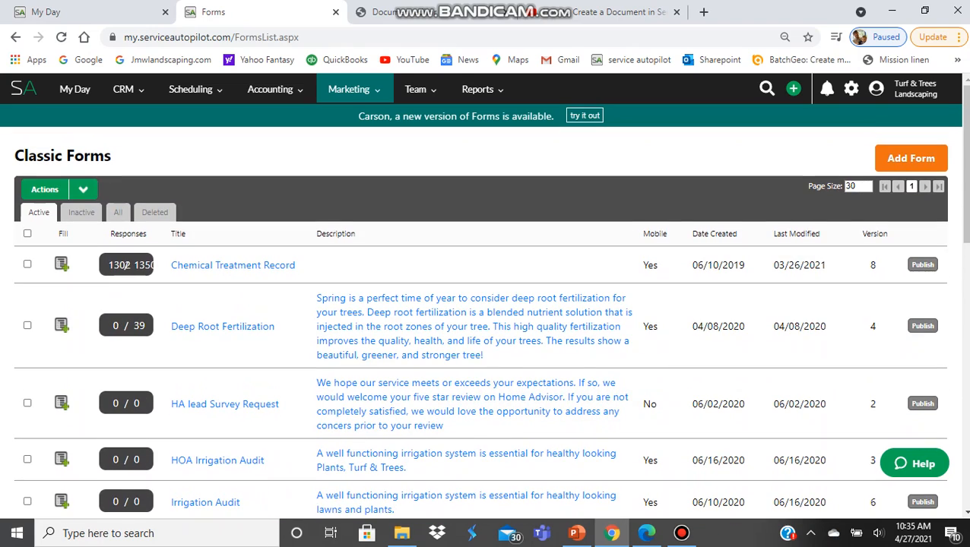
- Switch to the new Marketing Forms list of 13 forms and select Irrigation Form
{"action": "left_click", "coordinate": [584, 116]}
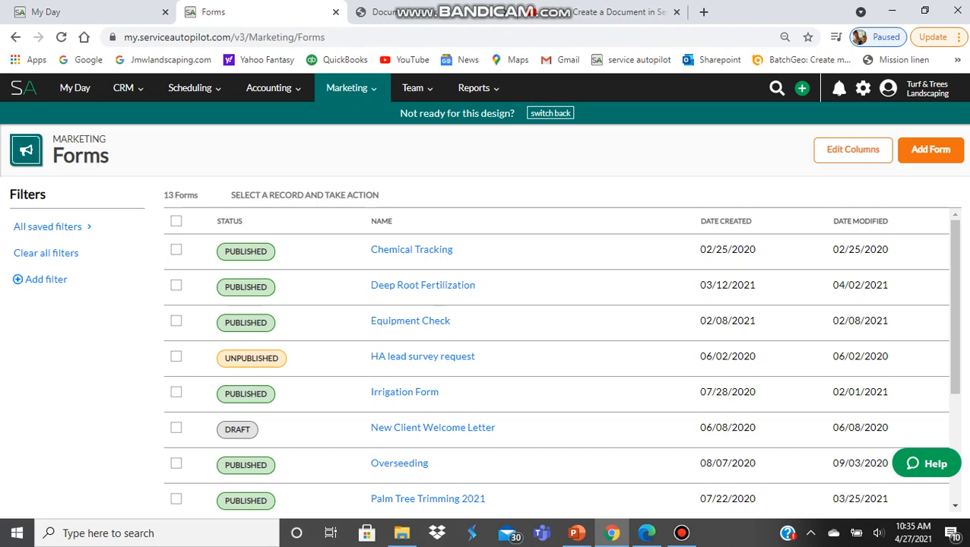
{"action": "scroll", "coordinate": [423, 279], "scroll_direction": "down", "scroll_amount": 1}
{"action": "scroll", "coordinate": [422, 282], "scroll_direction": "down", "scroll_amount": 1}
{"action": "scroll", "coordinate": [422, 285], "scroll_direction": "up", "scroll_amount": 1}
{"action": "scroll", "coordinate": [560, 365], "scroll_direction": "down", "scroll_amount": 1}
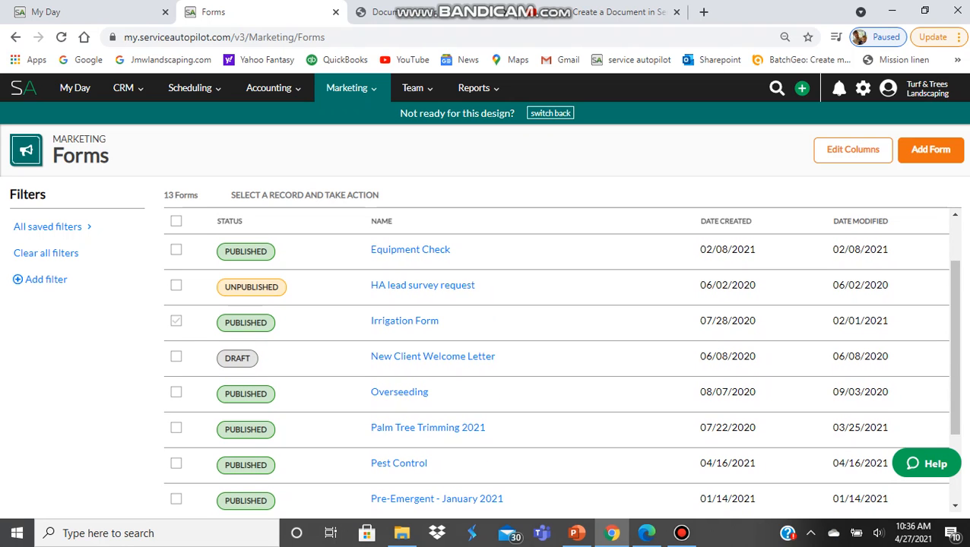
{"action": "left_click", "coordinate": [176, 321]}
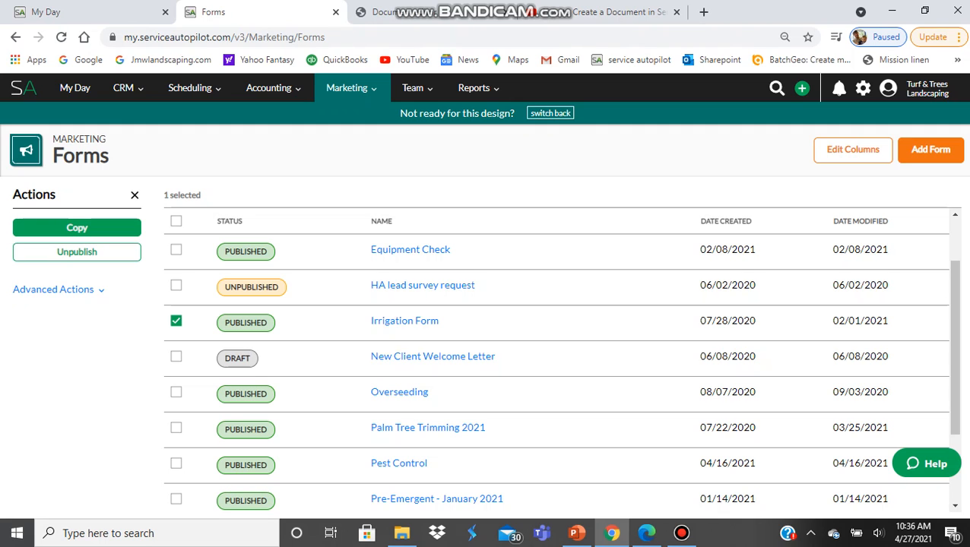
- Copy Irrigation Form as 'Tree Trimming' and find the new draft dated 04/27/2021
{"action": "left_click", "coordinate": [77, 228]}
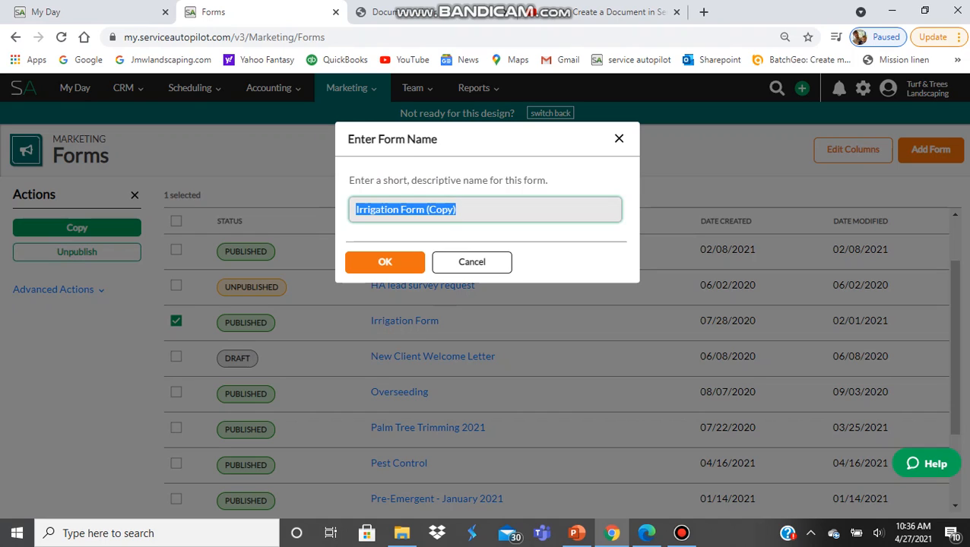
{"action": "type", "text": "T"}
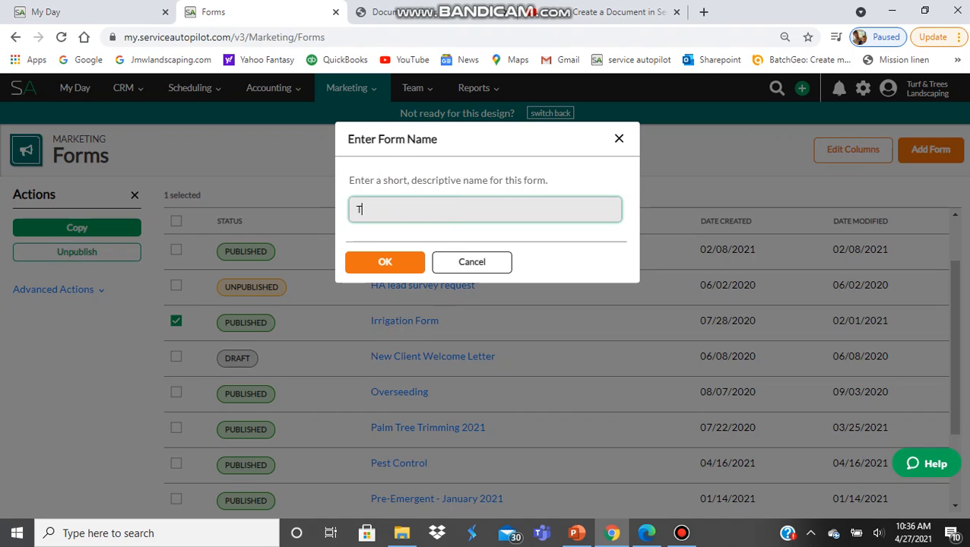
{"action": "type", "text": "ree Trimming"}
{"action": "key", "text": "Return"}
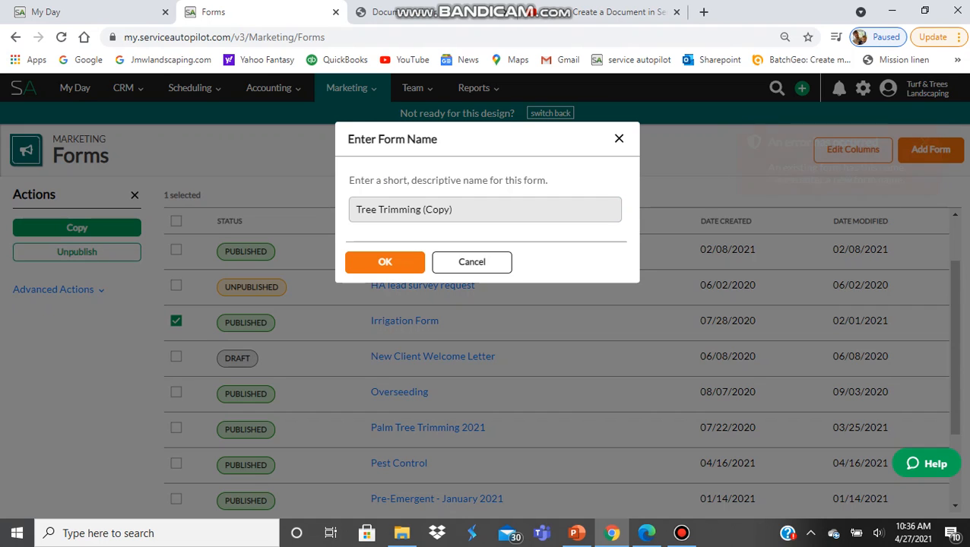
{"action": "key", "text": "Escape"}
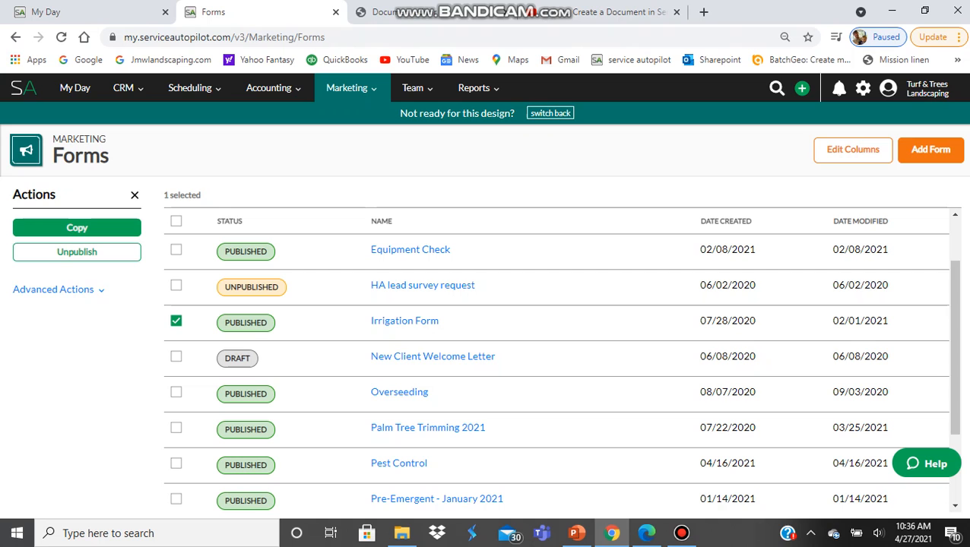
{"action": "left_click", "coordinate": [176, 320]}
{"action": "scroll", "coordinate": [556, 365], "scroll_direction": "down", "scroll_amount": 2}
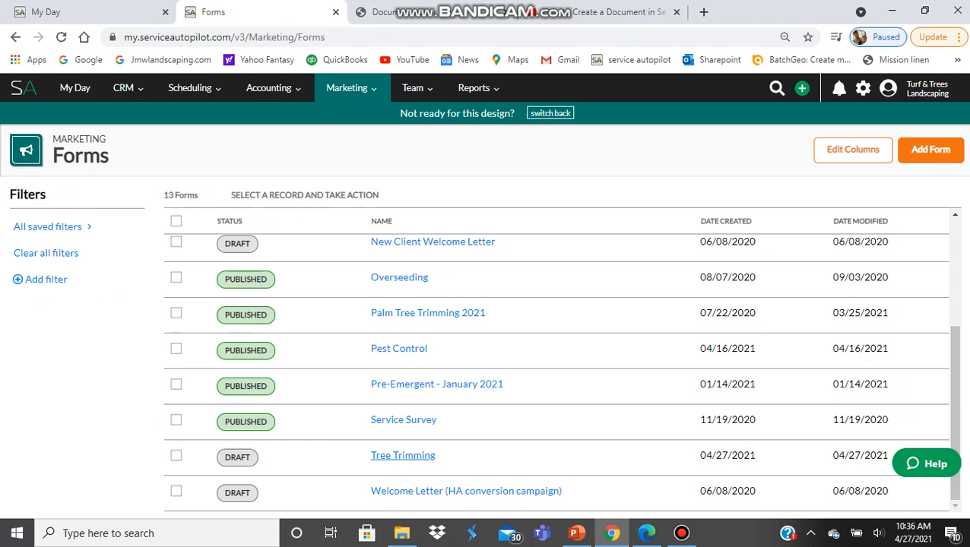
- Open the Tree Trimming form in the Design step for editing
{"action": "left_click", "coordinate": [403, 455]}
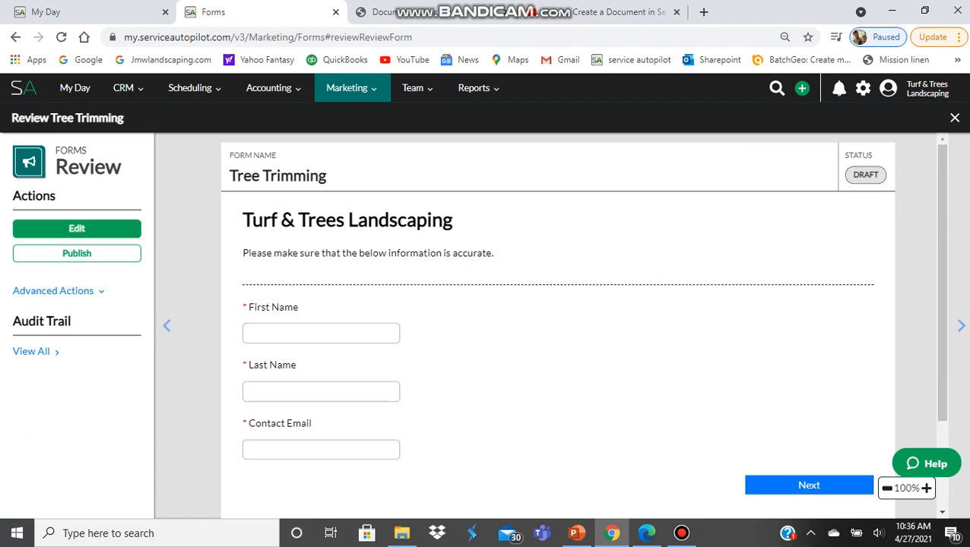
{"action": "scroll", "coordinate": [558, 327], "scroll_direction": "down", "scroll_amount": 2}
{"action": "scroll", "coordinate": [558, 327], "scroll_direction": "up", "scroll_amount": 2}
{"action": "left_click", "coordinate": [77, 229]}
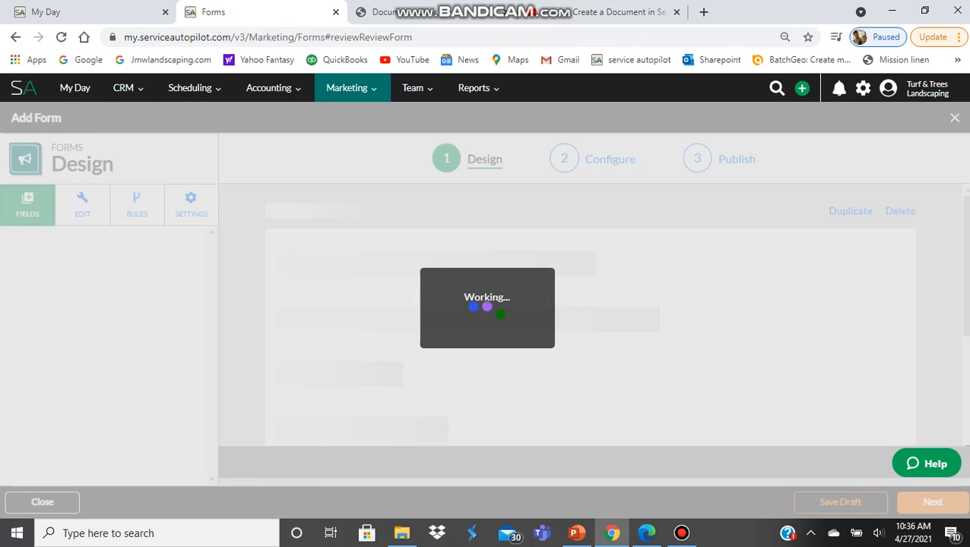
{"action": "scroll", "coordinate": [590, 327], "scroll_direction": "down", "scroll_amount": 2}
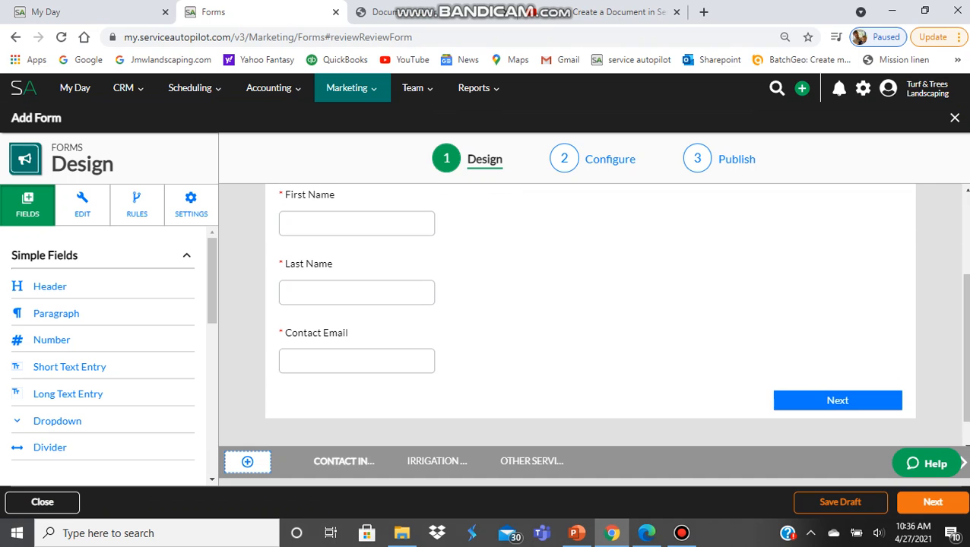
{"action": "scroll", "coordinate": [590, 326], "scroll_direction": "up", "scroll_amount": 2}
- Inspect the Turf & Trees Landscaping header and reminder paragraph, leaving Label and Advanced settings unchanged
{"action": "left_click", "coordinate": [384, 247]}
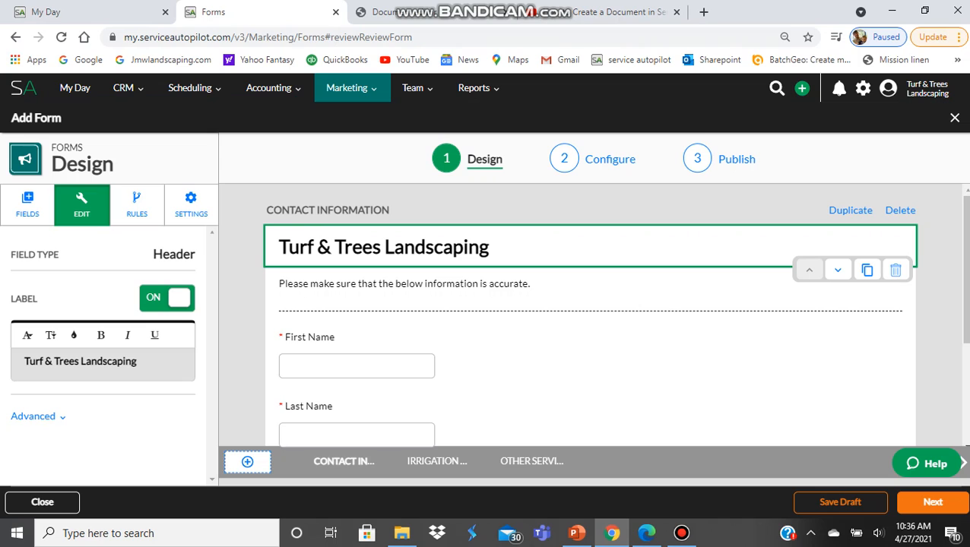
{"action": "left_click", "coordinate": [404, 284]}
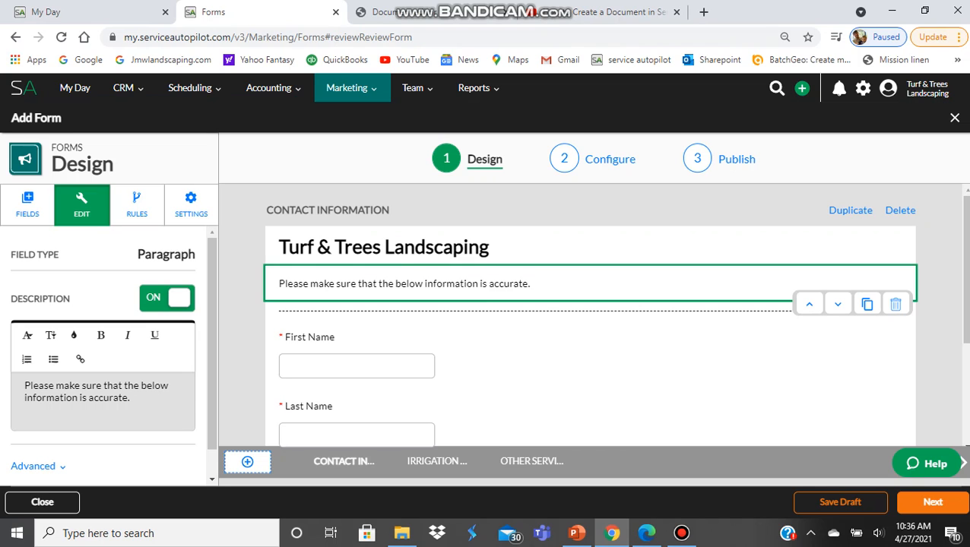
{"action": "left_click", "coordinate": [383, 247]}
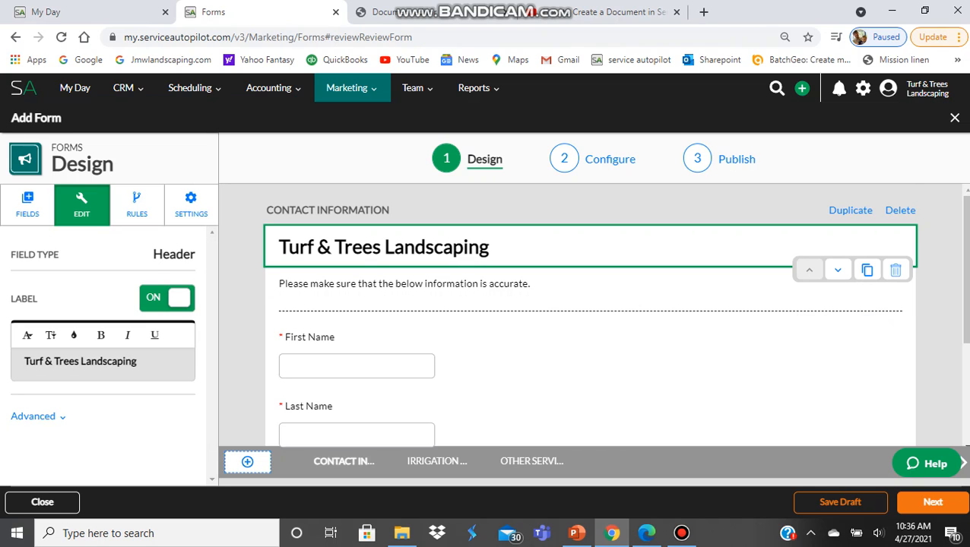
{"action": "left_click", "coordinate": [168, 298]}
{"action": "left_click", "coordinate": [167, 298]}
{"action": "left_click", "coordinate": [33, 416]}
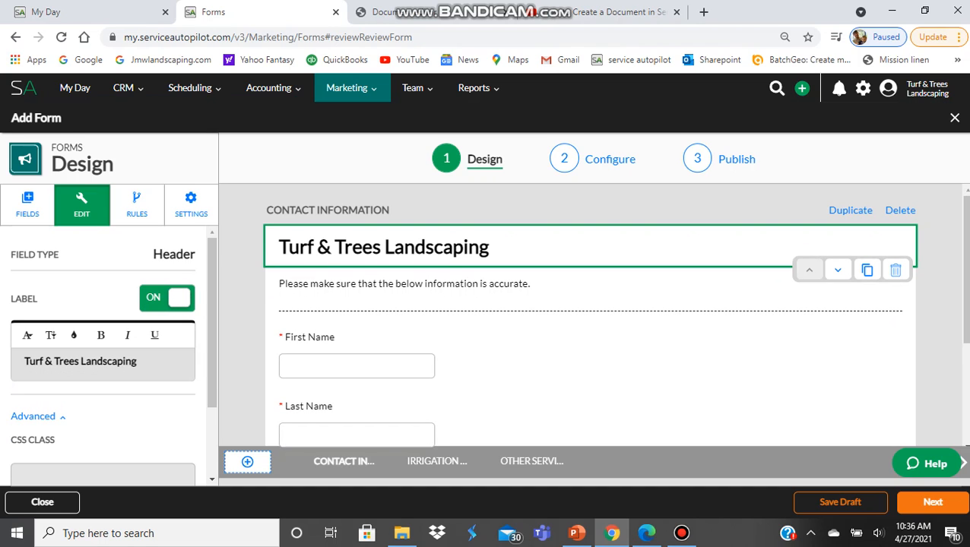
{"action": "left_click", "coordinate": [34, 416]}
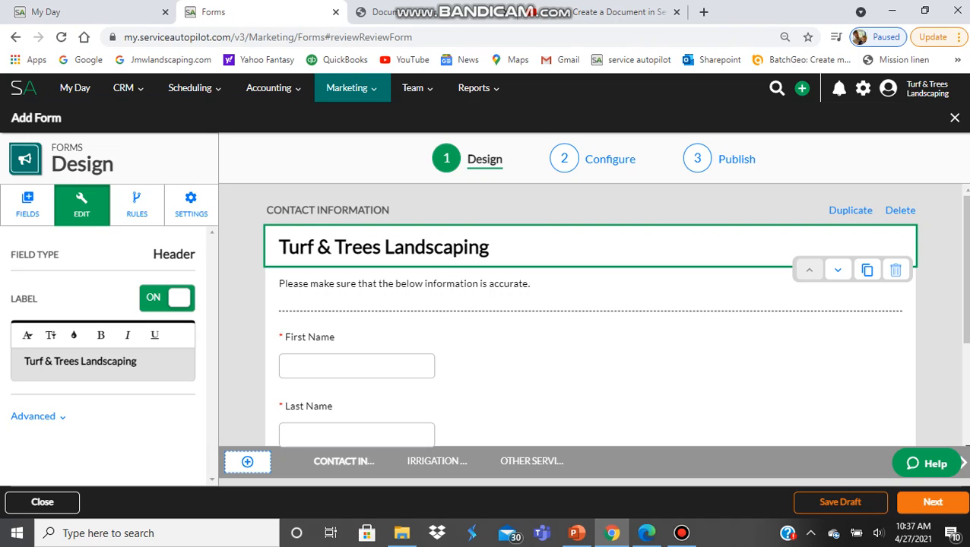
{"action": "left_click", "coordinate": [29, 214]}
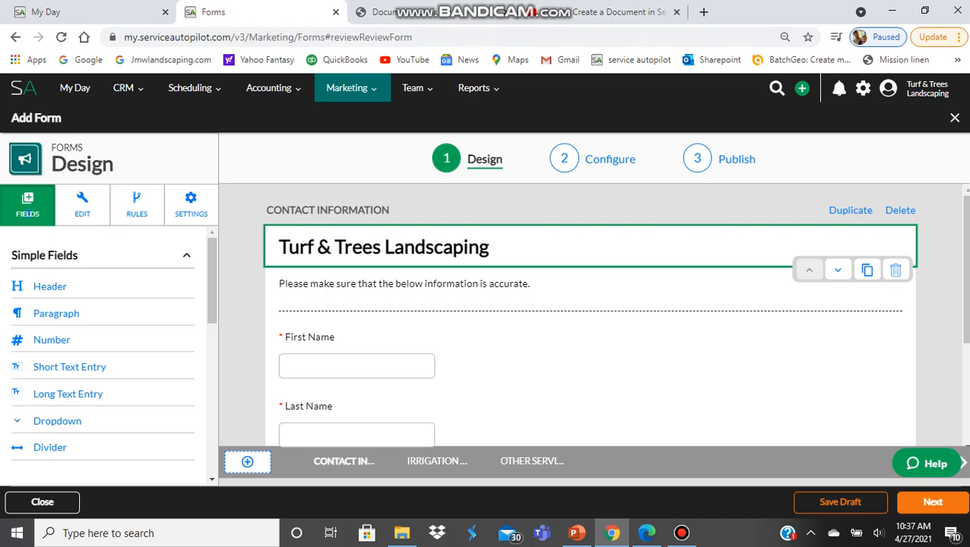
{"action": "left_click", "coordinate": [82, 205]}
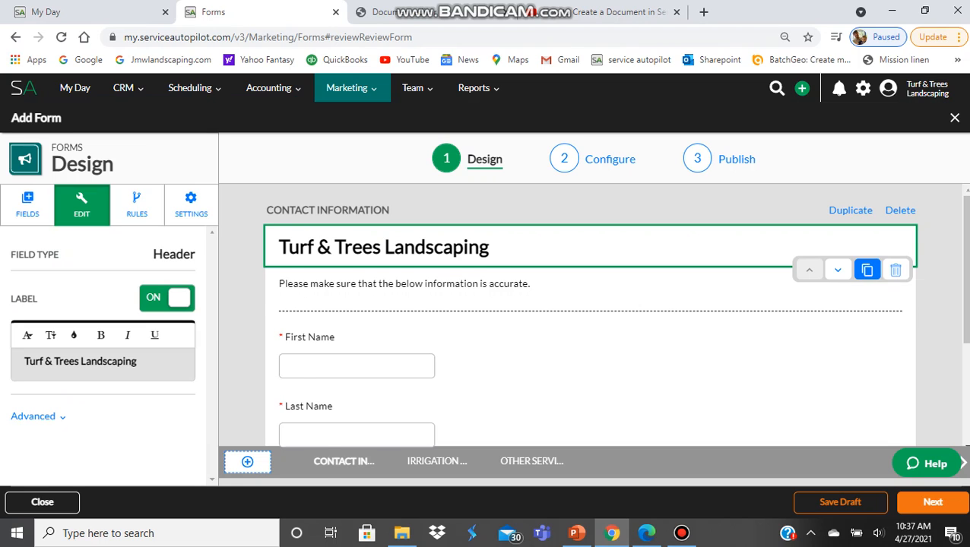
{"action": "left_click", "coordinate": [867, 269]}
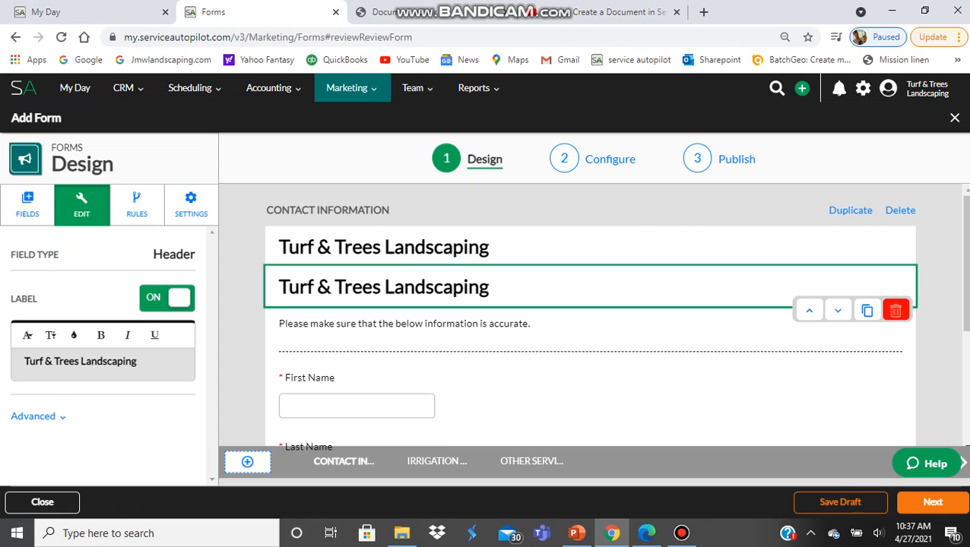
{"action": "left_click", "coordinate": [896, 310]}
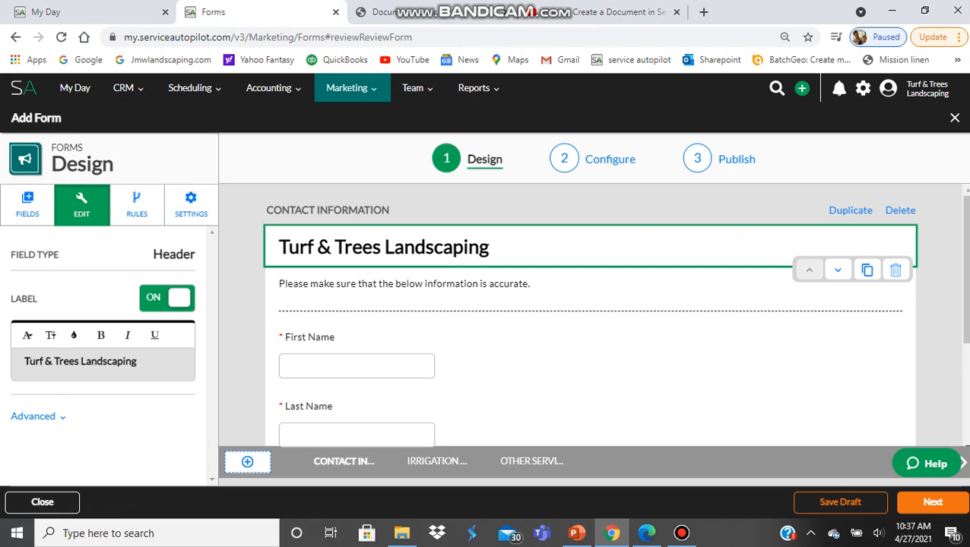
{"action": "left_click", "coordinate": [404, 283]}
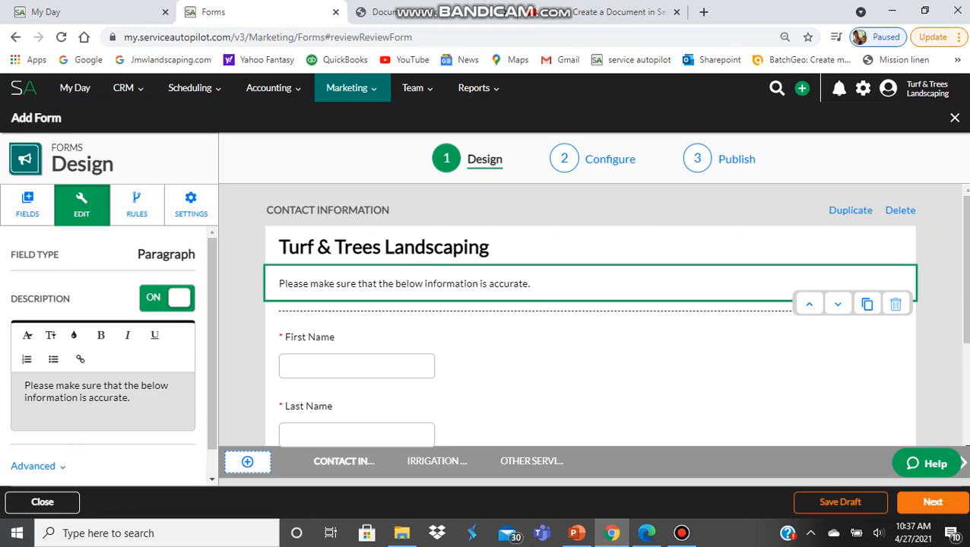
{"action": "left_click", "coordinate": [28, 205]}
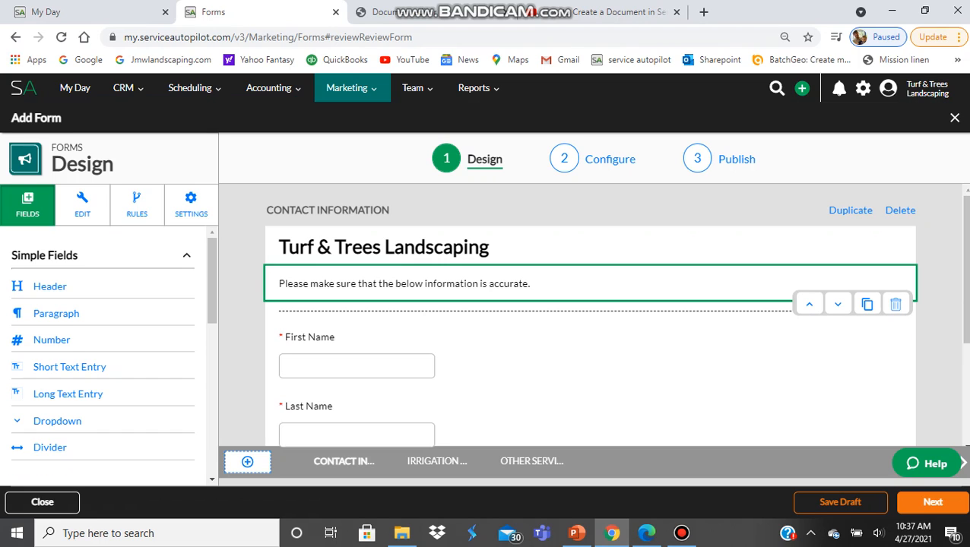
{"action": "left_click", "coordinate": [82, 204]}
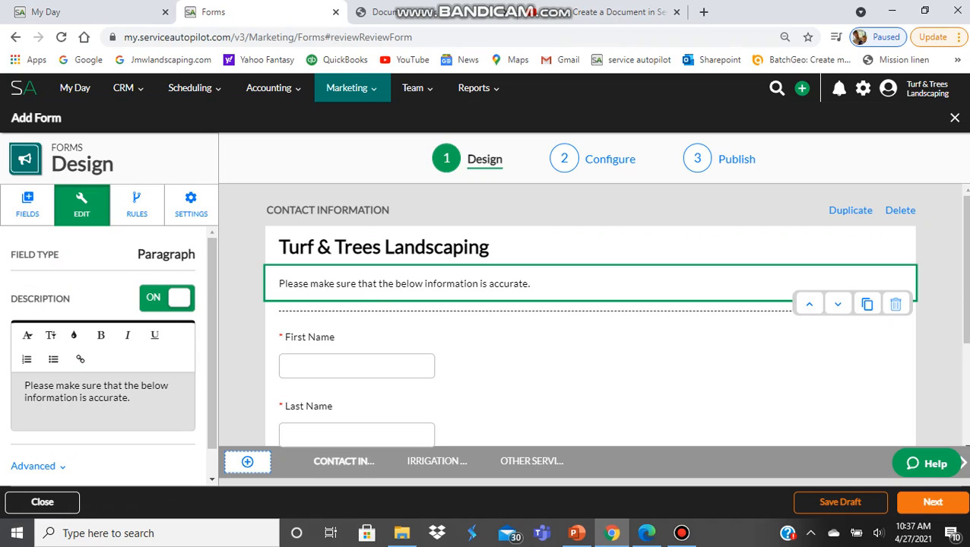
{"action": "left_click", "coordinate": [27, 205]}
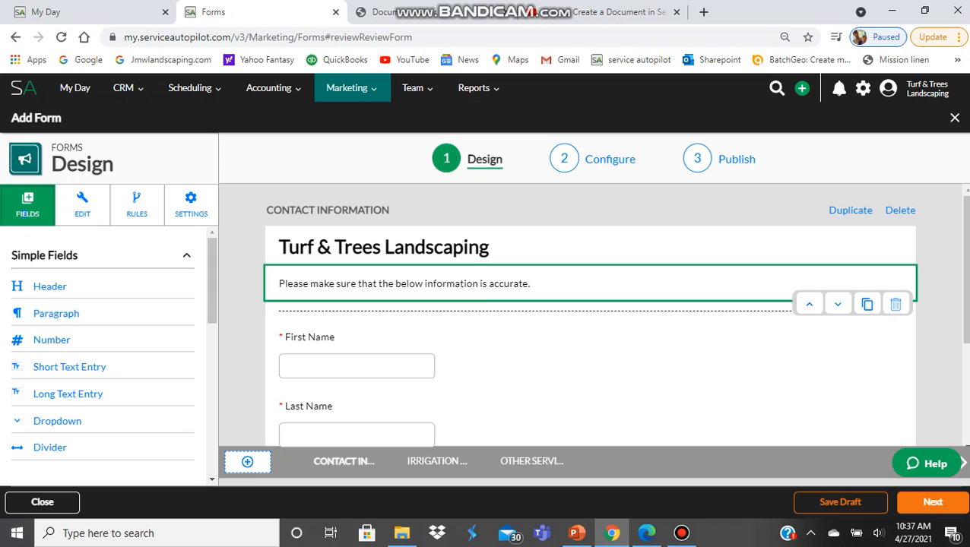
{"action": "left_click", "coordinate": [383, 247]}
{"action": "left_click", "coordinate": [404, 283]}
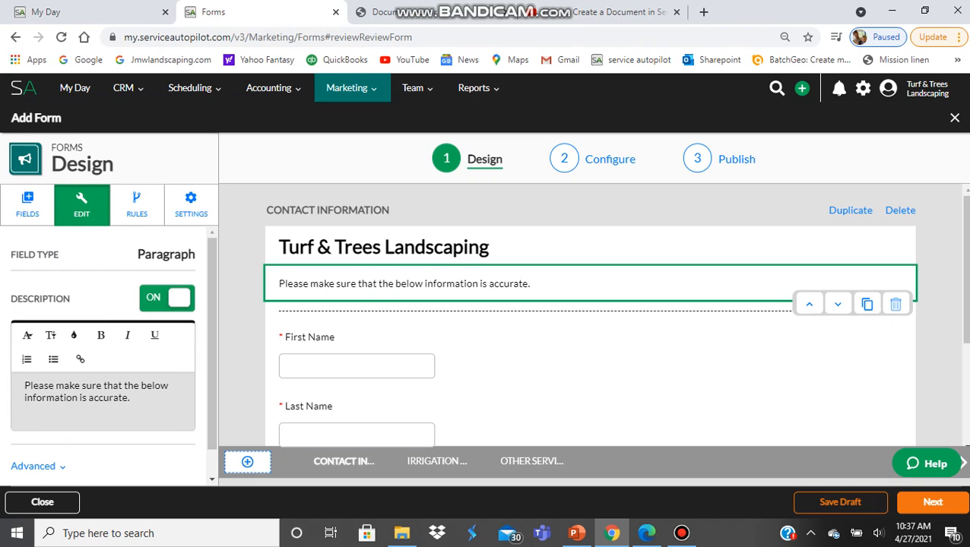
{"action": "left_click", "coordinate": [383, 353]}
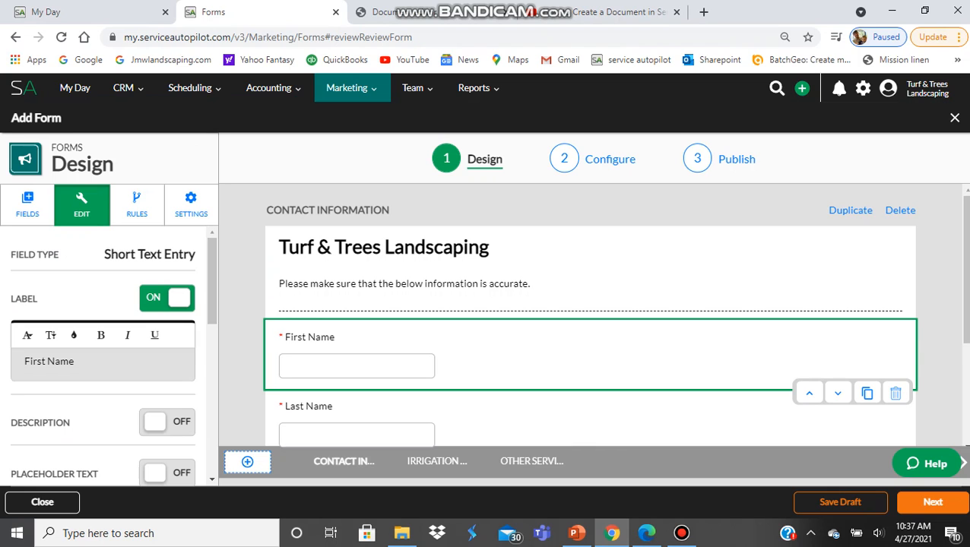
- Check that the First Name field's Field Mapping stays set to First Name
{"action": "scroll", "coordinate": [589, 320], "scroll_direction": "down", "scroll_amount": 1}
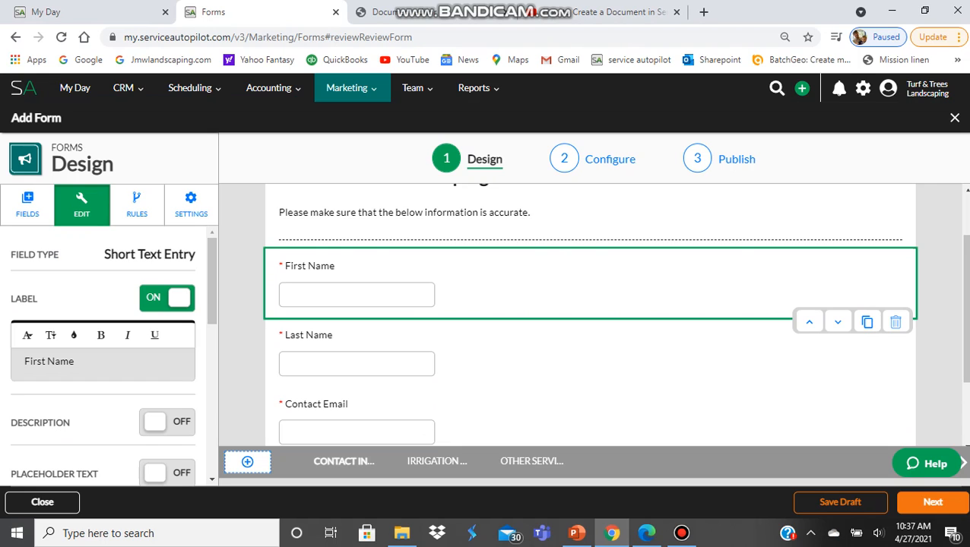
{"action": "scroll", "coordinate": [103, 358], "scroll_direction": "down", "scroll_amount": 3}
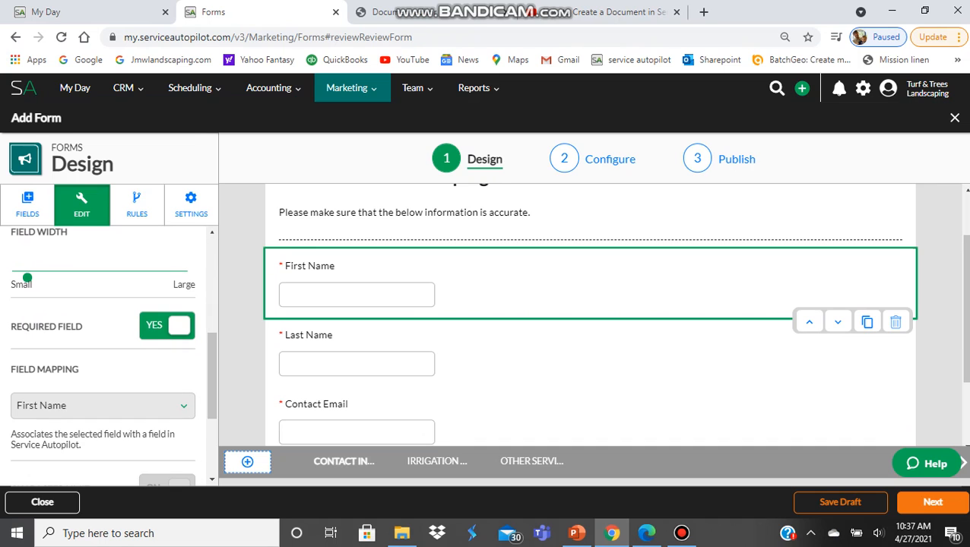
{"action": "scroll", "coordinate": [102, 355], "scroll_direction": "down", "scroll_amount": 3}
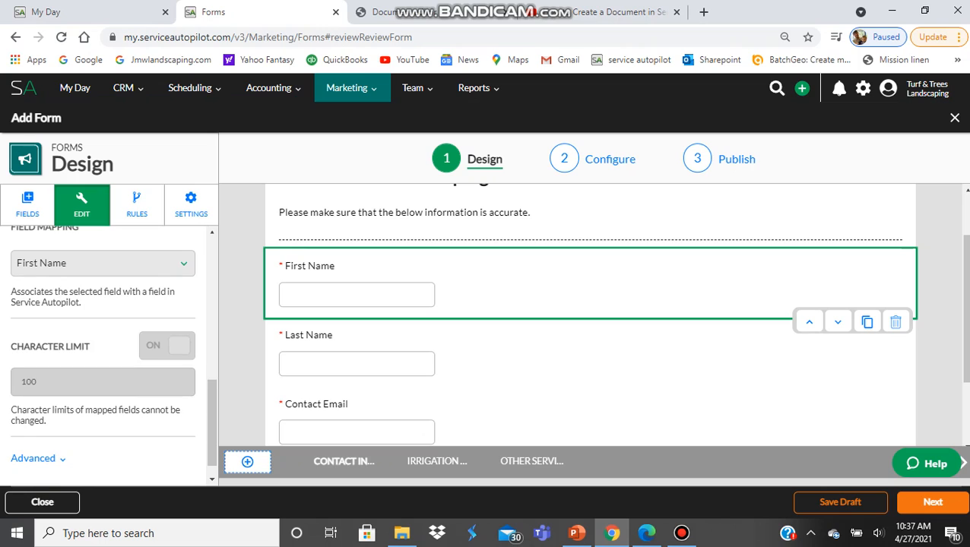
{"action": "scroll", "coordinate": [103, 353], "scroll_direction": "up", "scroll_amount": 1}
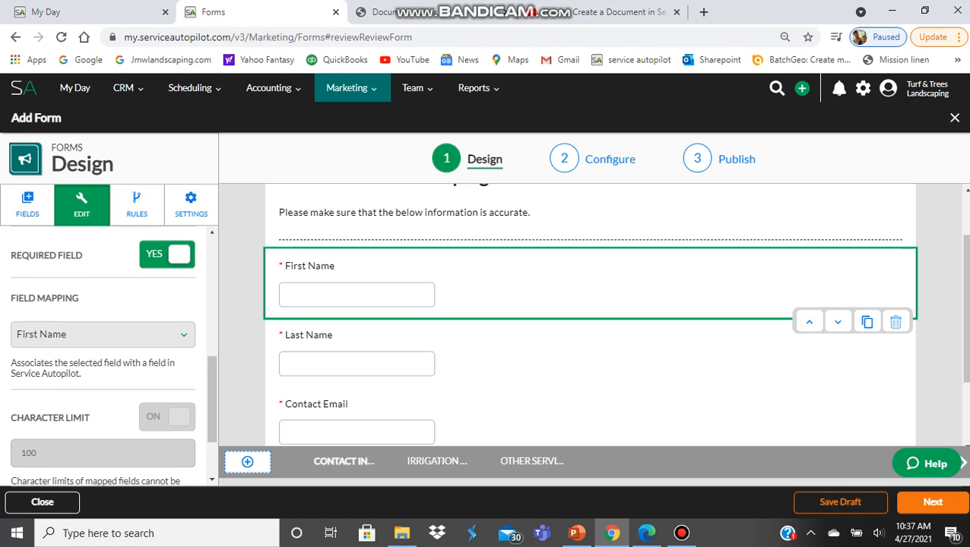
{"action": "left_click", "coordinate": [103, 334]}
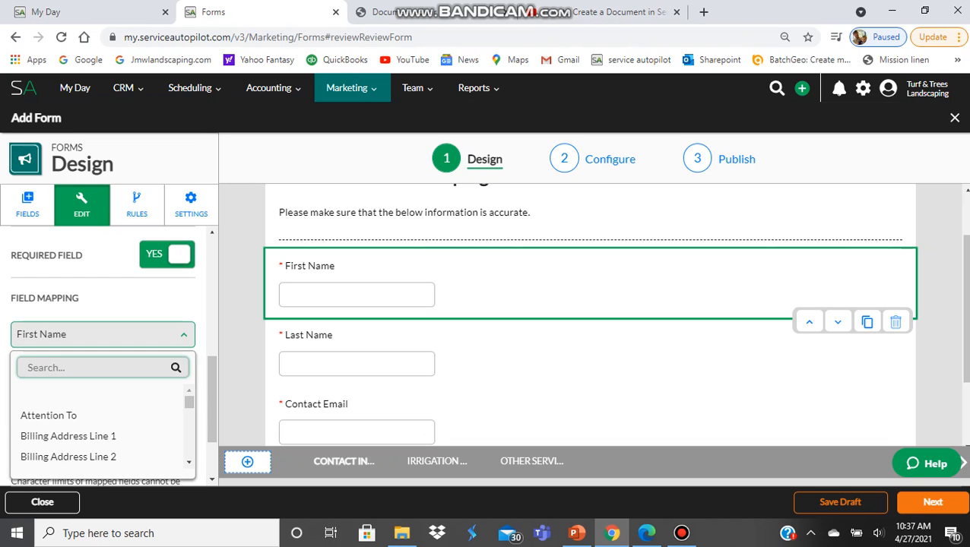
{"action": "left_click", "coordinate": [103, 334]}
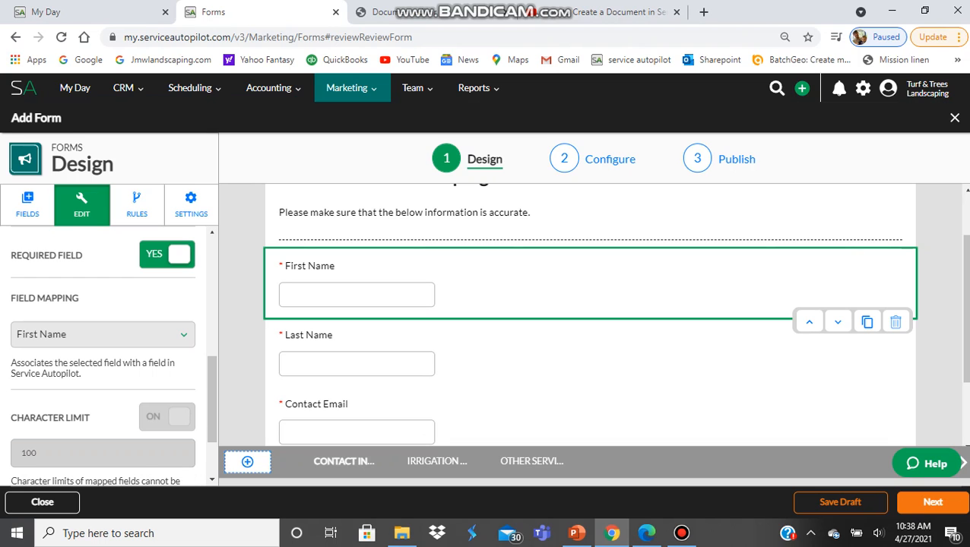
- Go to the form's IRRIGATION page showing the Irrigation Questions
{"action": "scroll", "coordinate": [590, 304], "scroll_direction": "down", "scroll_amount": 1}
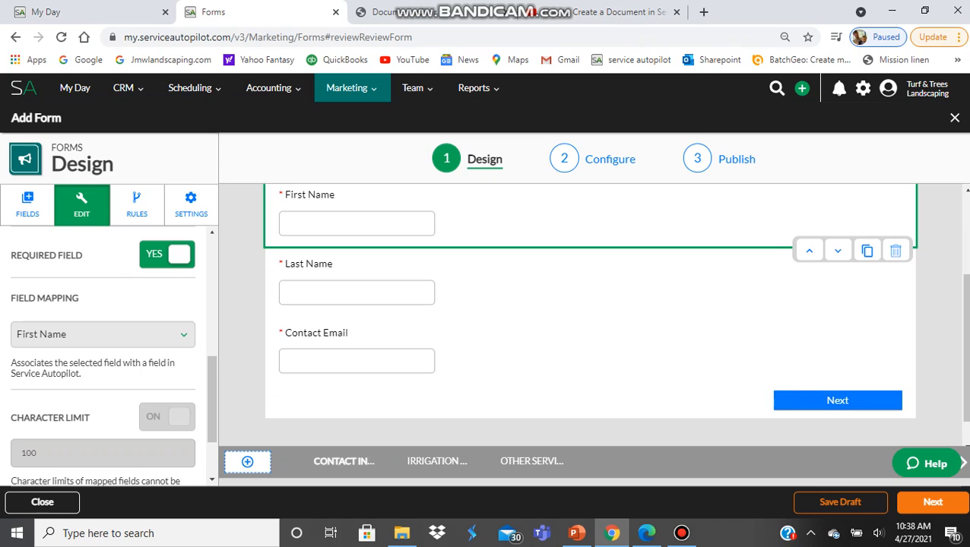
{"action": "scroll", "coordinate": [590, 304], "scroll_direction": "up", "scroll_amount": 1}
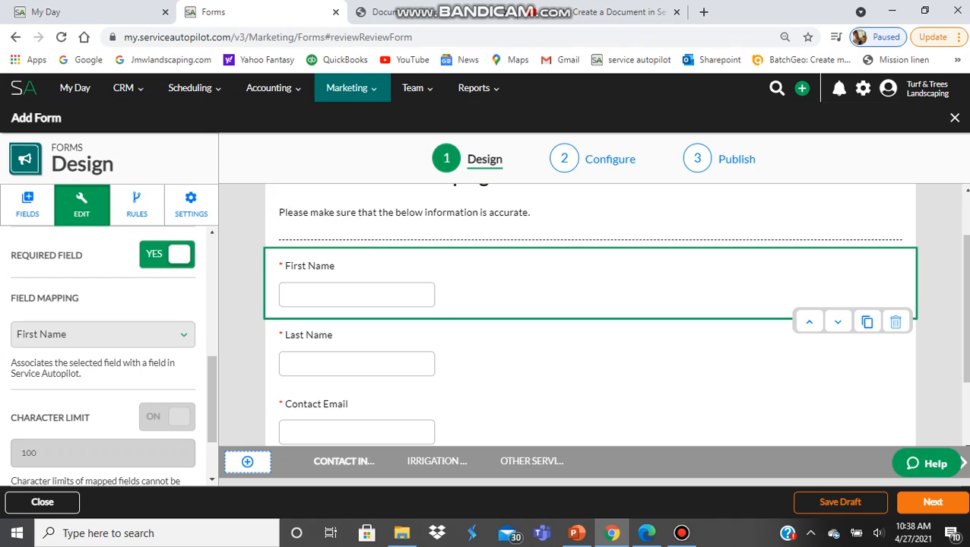
{"action": "scroll", "coordinate": [590, 304], "scroll_direction": "down", "scroll_amount": 1}
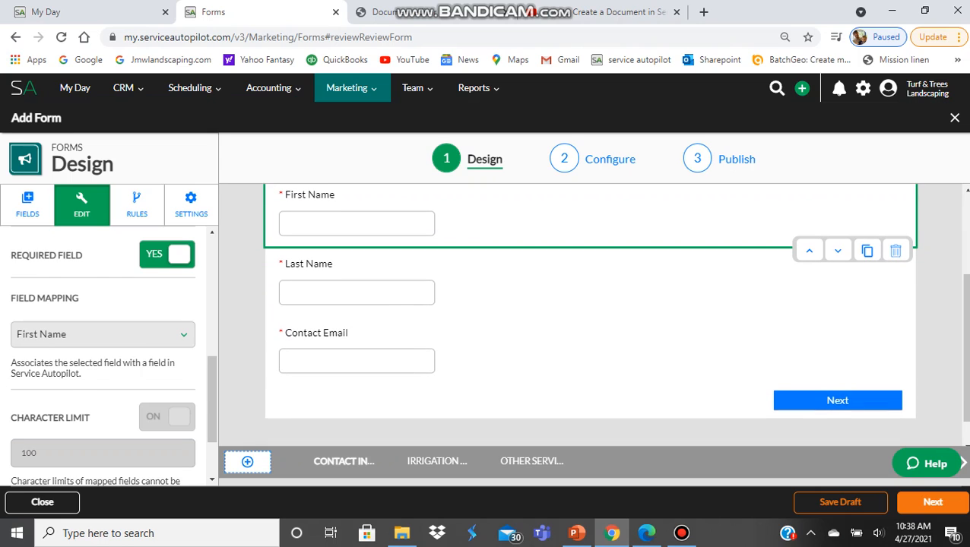
{"action": "left_click", "coordinate": [27, 204]}
{"action": "left_click", "coordinate": [82, 205]}
{"action": "scroll", "coordinate": [590, 304], "scroll_direction": "up", "scroll_amount": 1}
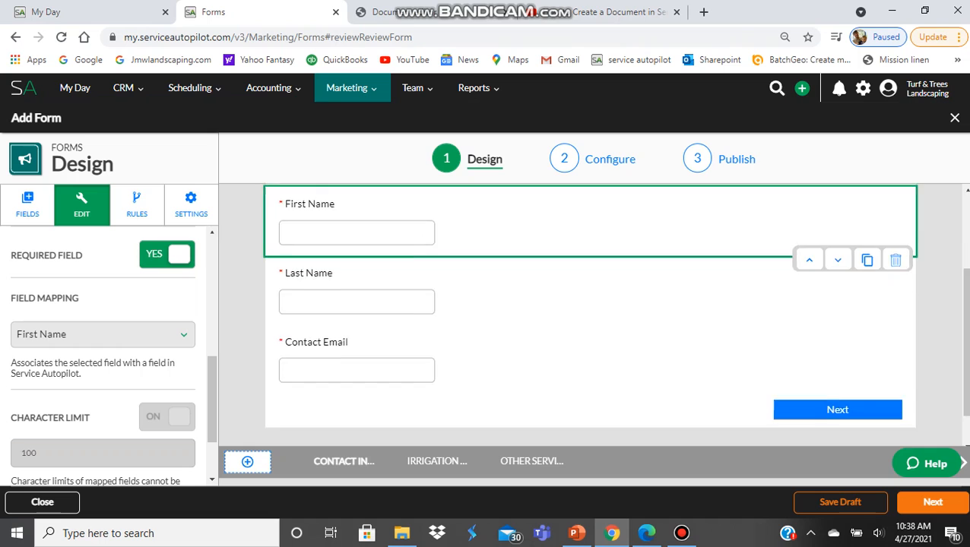
{"action": "scroll", "coordinate": [589, 315], "scroll_direction": "up", "scroll_amount": 2}
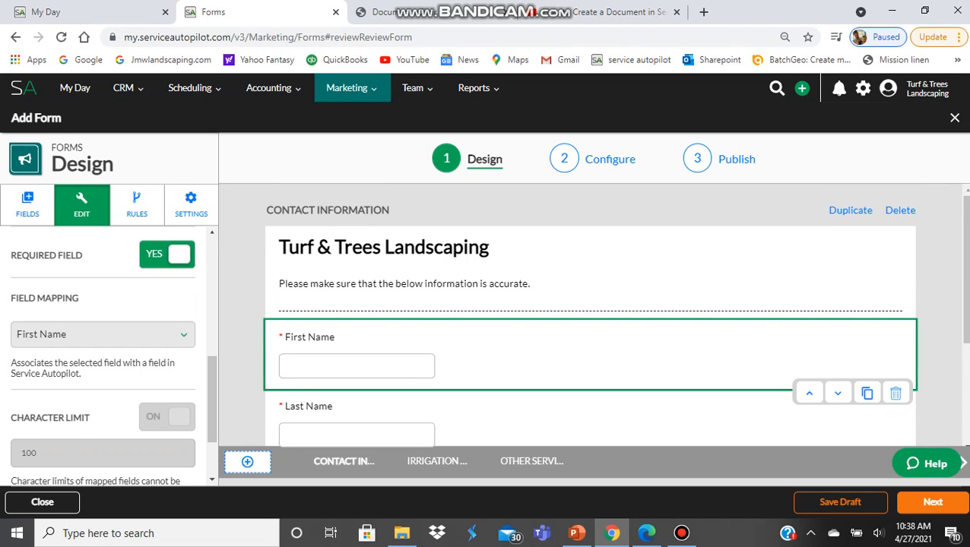
{"action": "left_click", "coordinate": [437, 462]}
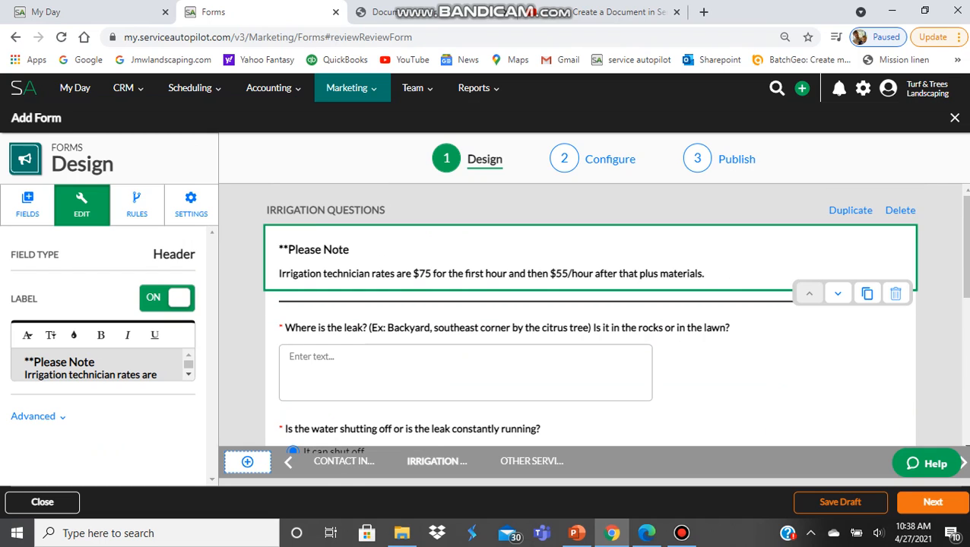
- Replace the irrigation rates note text with the header 'Tree Trimming'
{"action": "scroll", "coordinate": [590, 319], "scroll_direction": "down", "scroll_amount": 1}
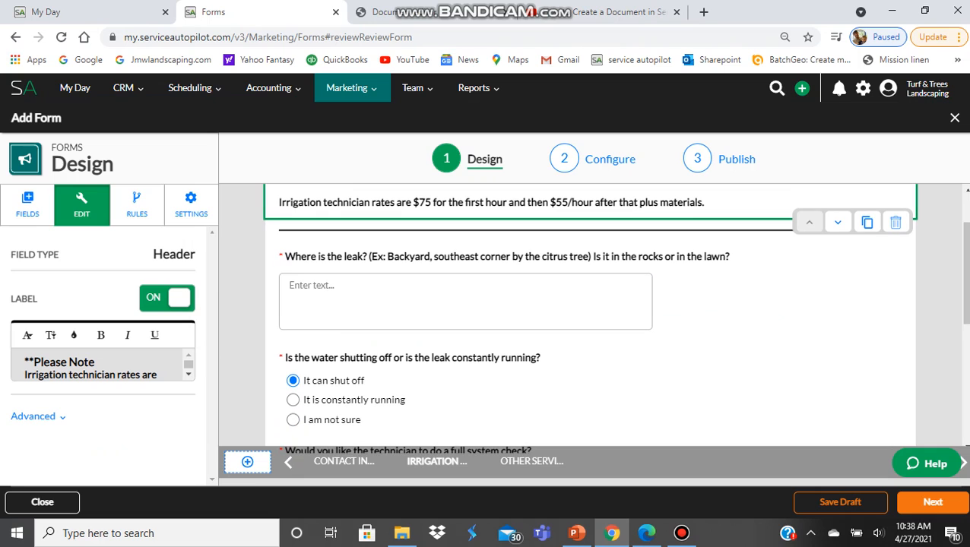
{"action": "scroll", "coordinate": [590, 319], "scroll_direction": "down", "scroll_amount": 1}
{"action": "scroll", "coordinate": [590, 319], "scroll_direction": "up", "scroll_amount": 2}
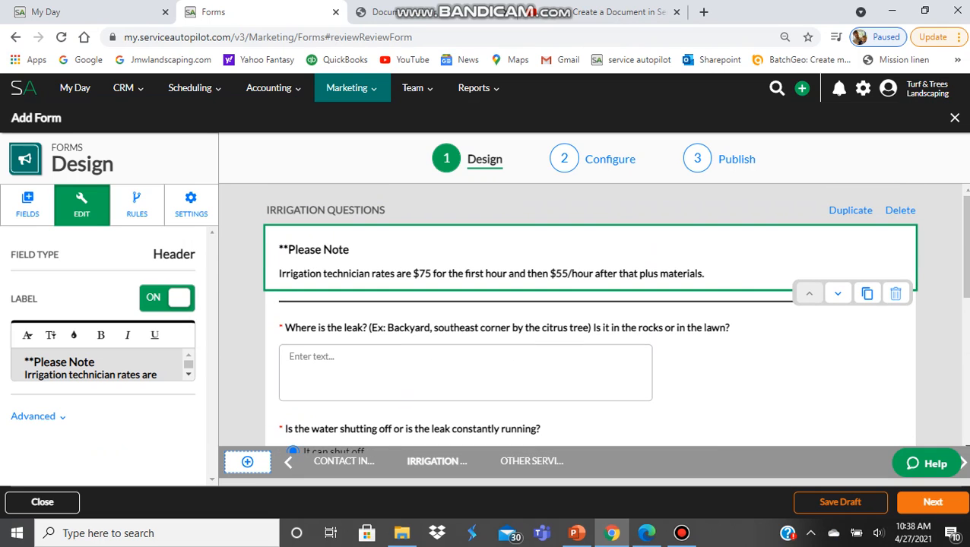
{"action": "triple_click", "coordinate": [98, 362]}
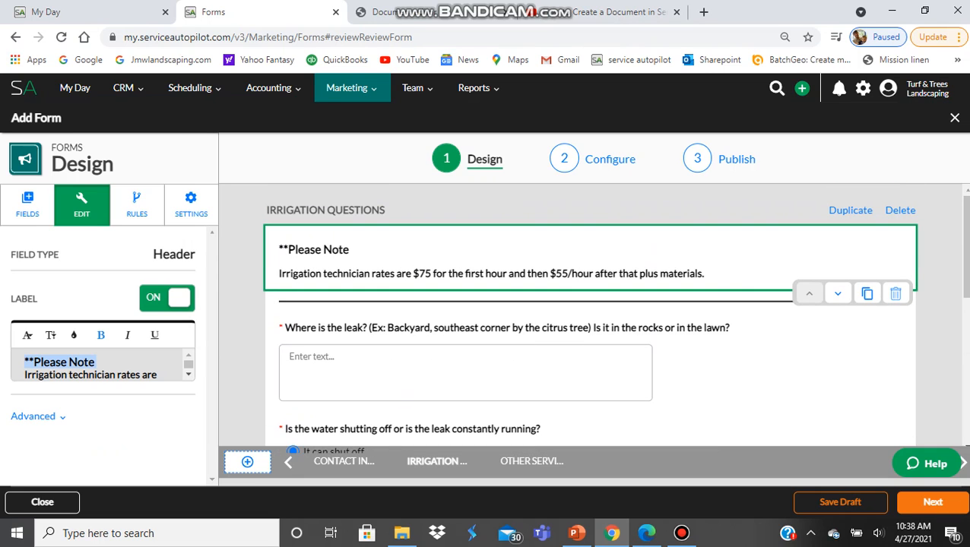
{"action": "key", "text": "ctrl+a"}
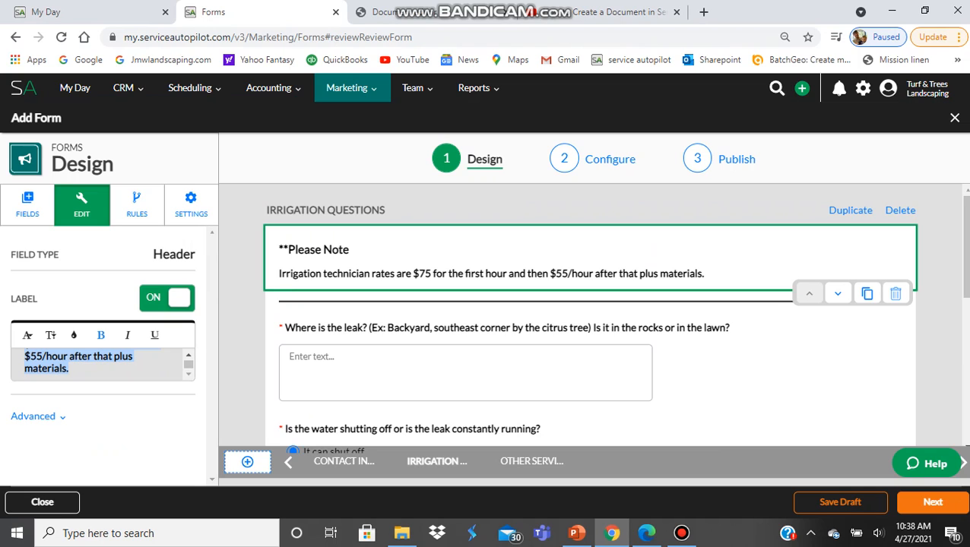
{"action": "type", "text": "Tree Trim"}
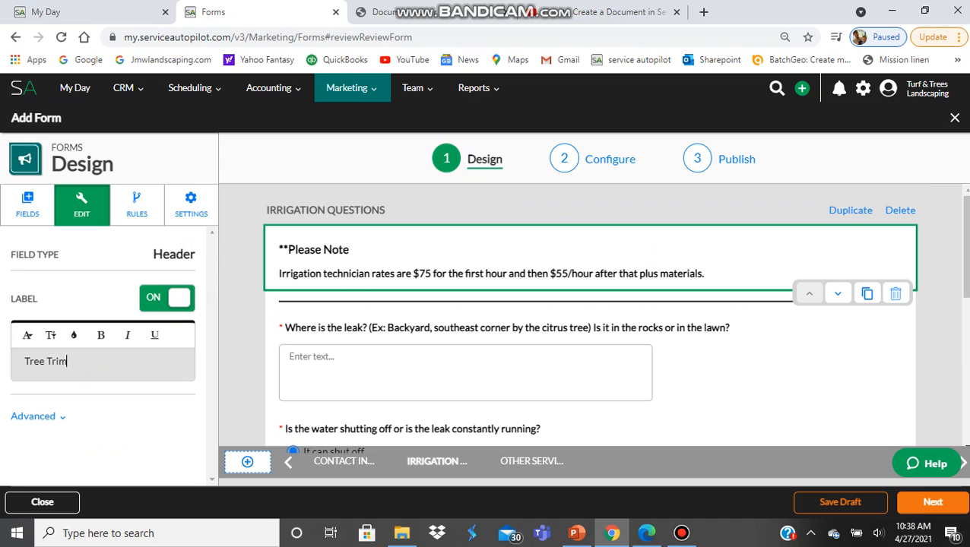
{"action": "type", "text": "ming"}
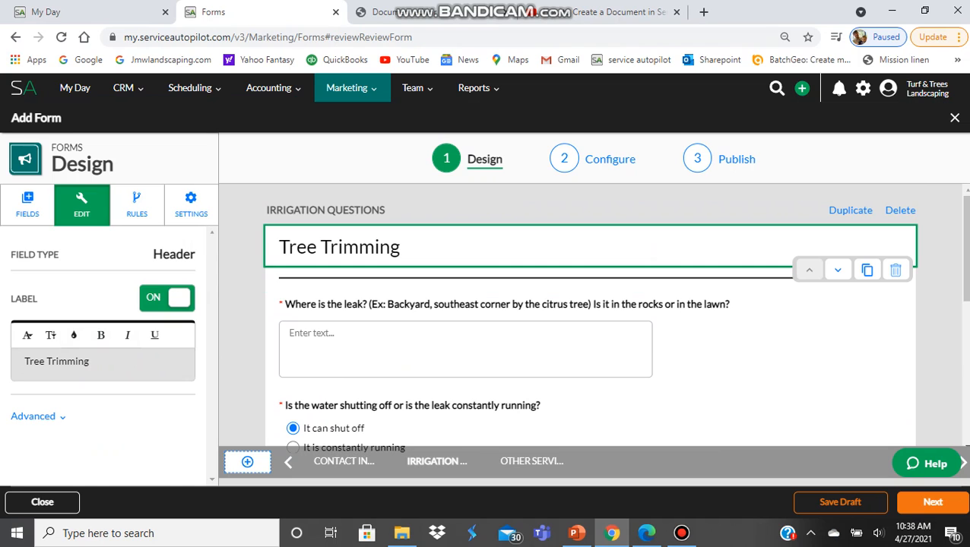
{"action": "left_click", "coordinate": [506, 304]}
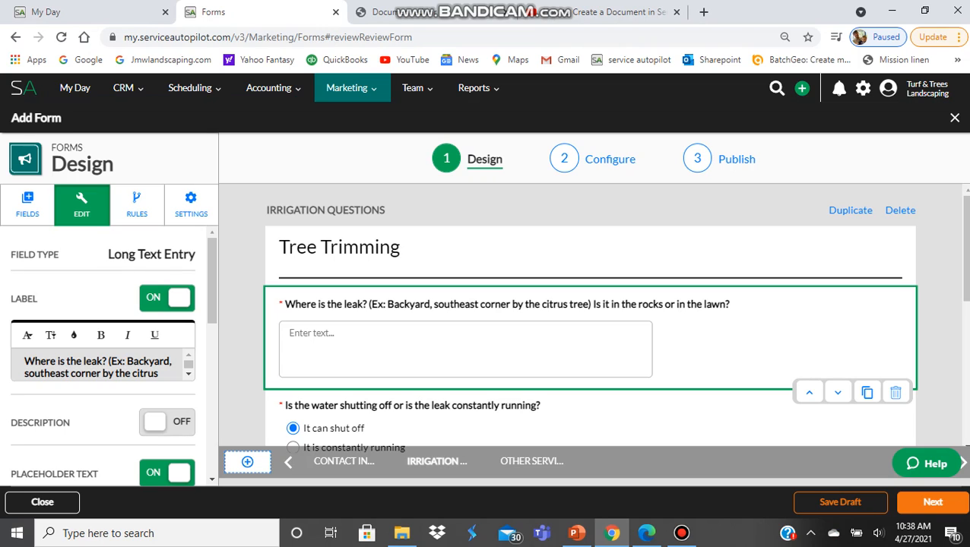
- Change the leak-location question's label to 'Where is the tree(s) located?'
{"action": "key", "text": "ctrl+a"}
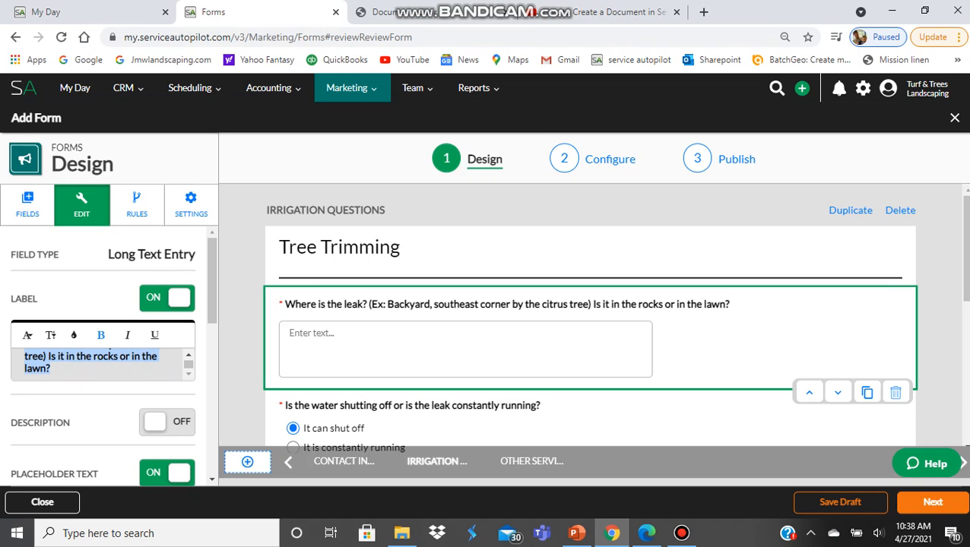
{"action": "type", "text": "Where is t"}
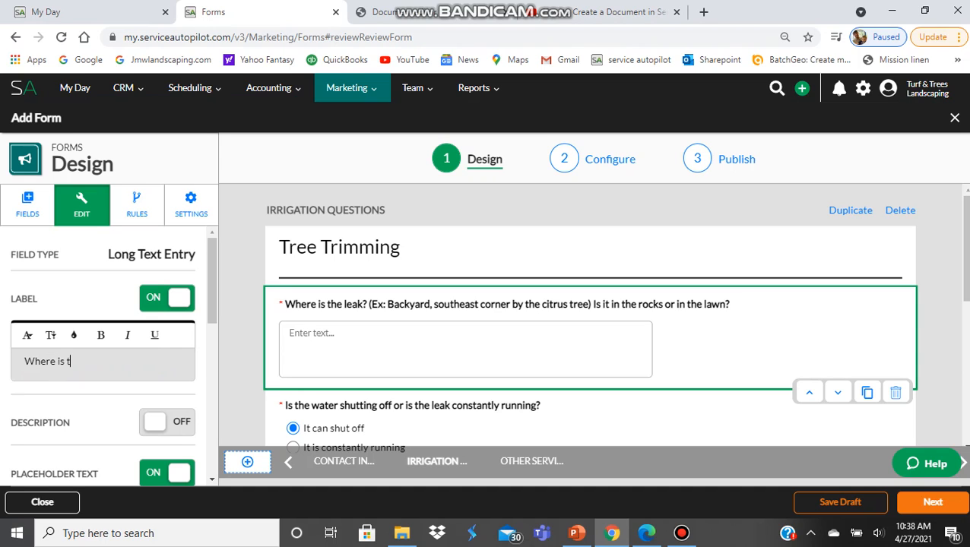
{"action": "type", "text": "he tree"}
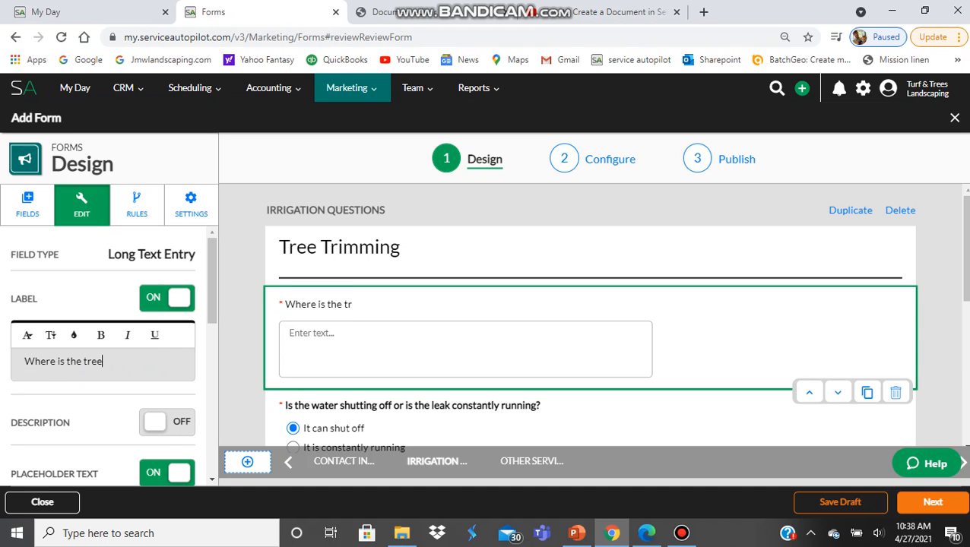
{"action": "type", "text": "(s) located?"}
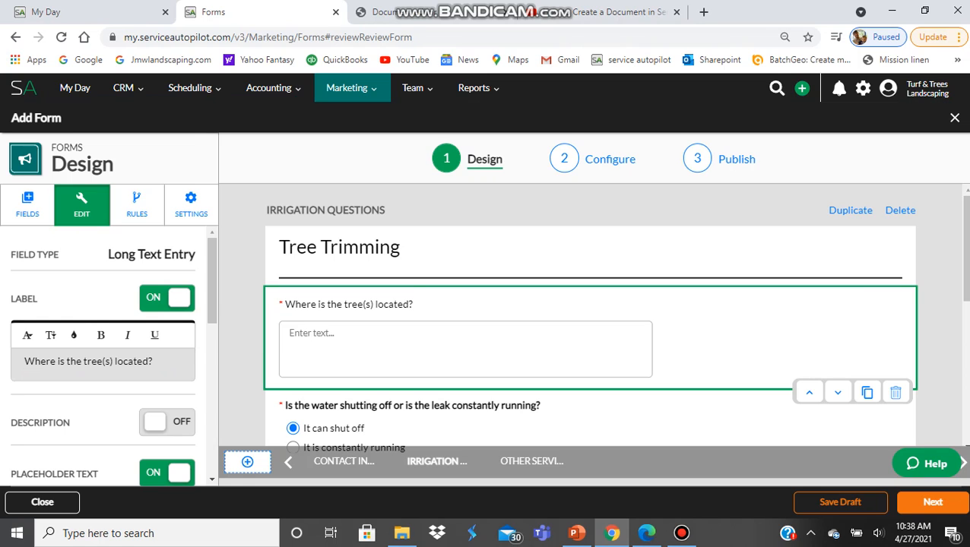
{"action": "scroll", "coordinate": [590, 335], "scroll_direction": "down", "scroll_amount": 1}
{"action": "left_click", "coordinate": [471, 351]}
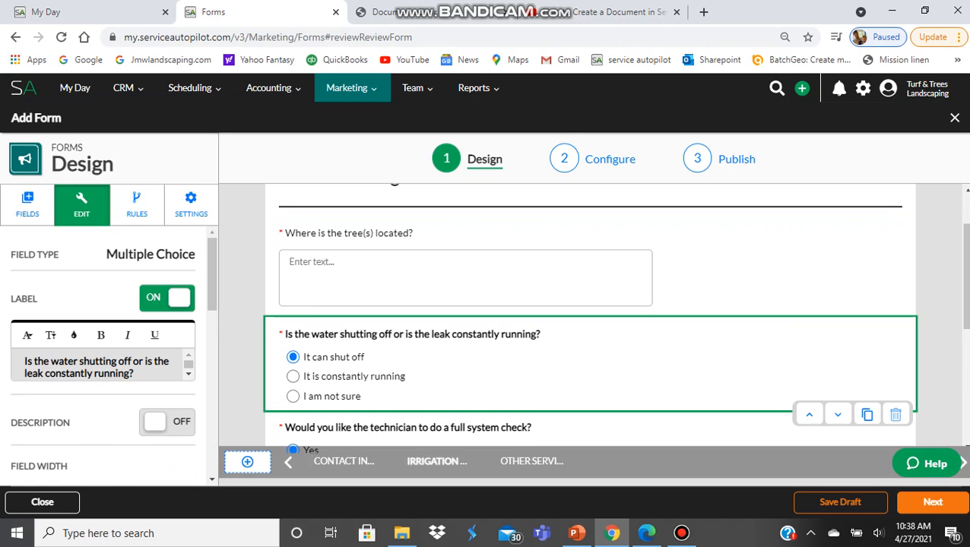
{"action": "scroll", "coordinate": [590, 334], "scroll_direction": "up", "scroll_amount": 1}
{"action": "left_click", "coordinate": [472, 342]}
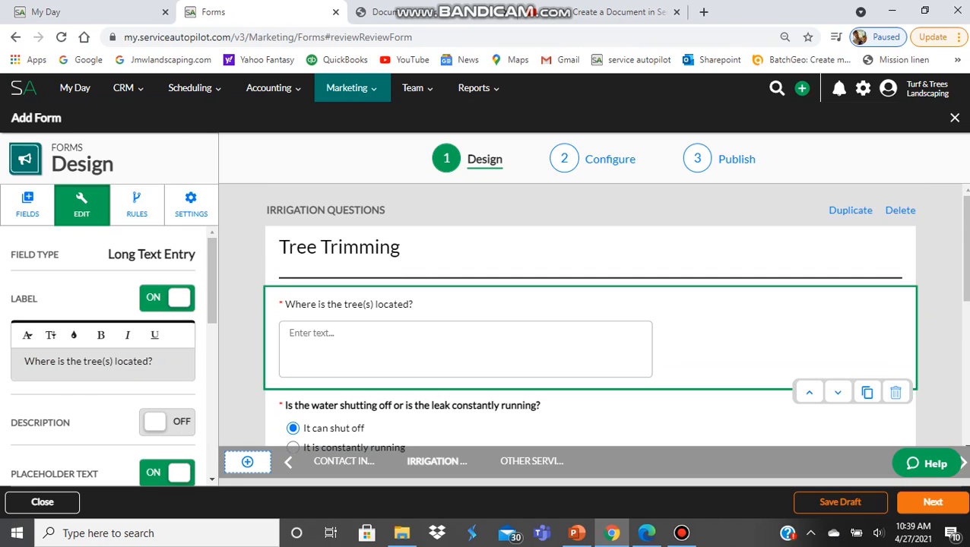
- Replace the old Number field with a new one placed above the tree-location question
{"action": "left_click", "coordinate": [27, 205]}
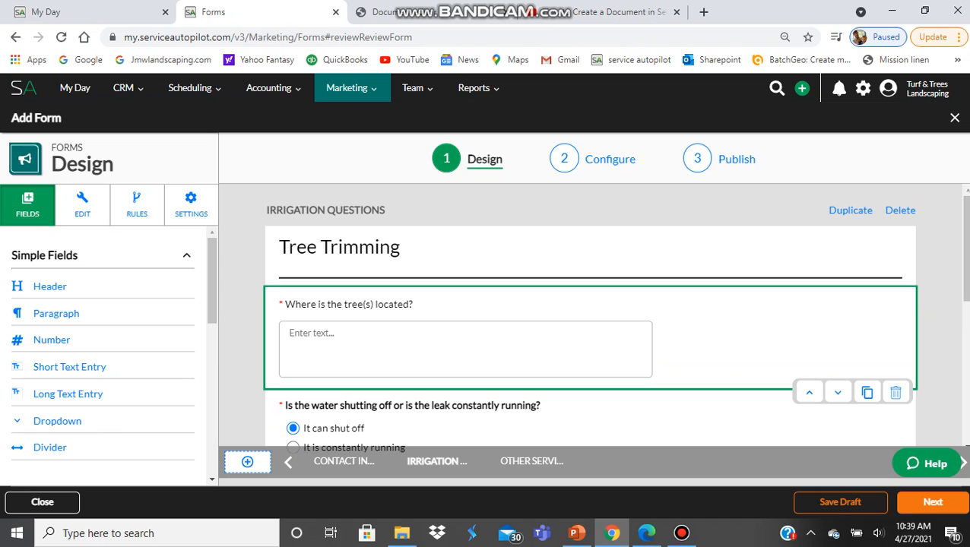
{"action": "left_click_drag", "start_coordinate": [54, 339], "coordinate": [471, 373]}
{"action": "scroll", "coordinate": [471, 372], "scroll_direction": "down", "scroll_amount": 3}
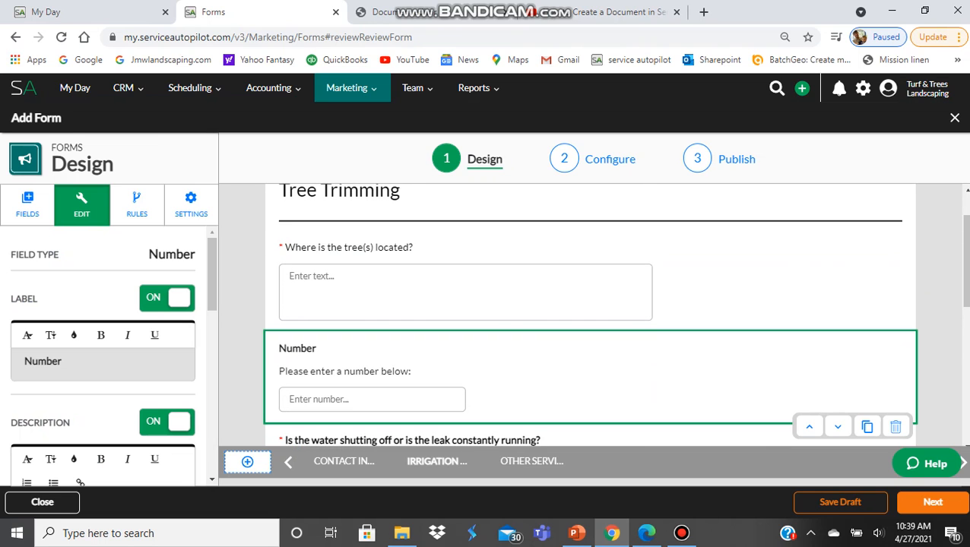
{"action": "scroll", "coordinate": [590, 327], "scroll_direction": "down", "scroll_amount": 1}
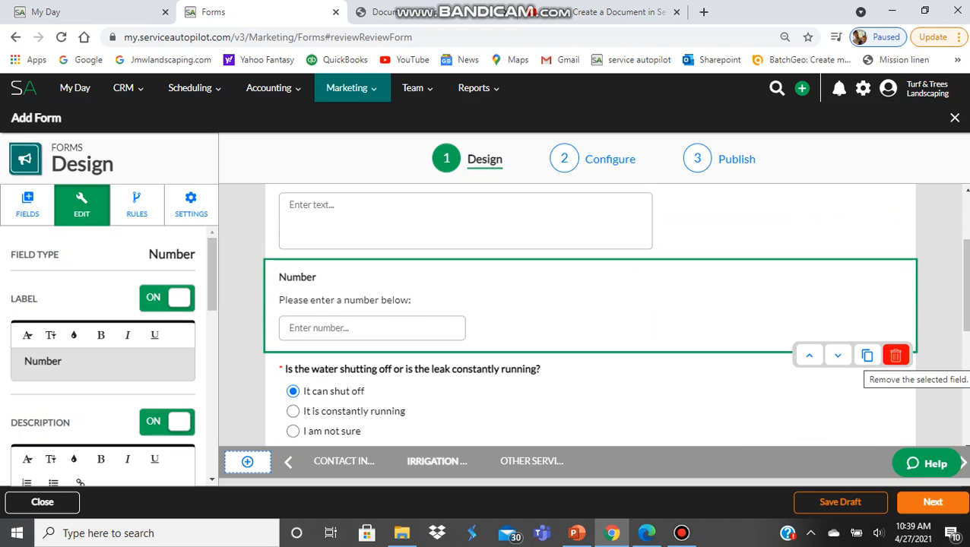
{"action": "left_click", "coordinate": [896, 356]}
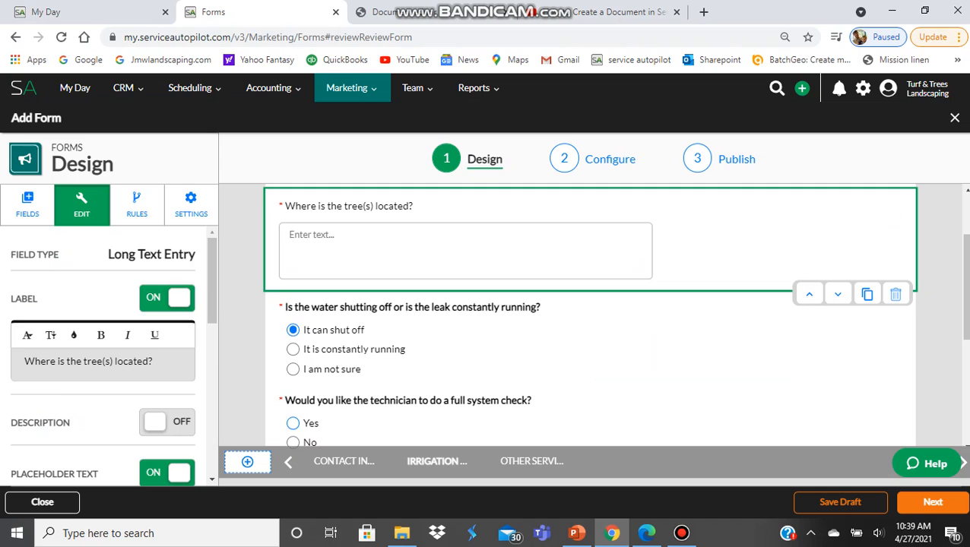
{"action": "left_click", "coordinate": [28, 204]}
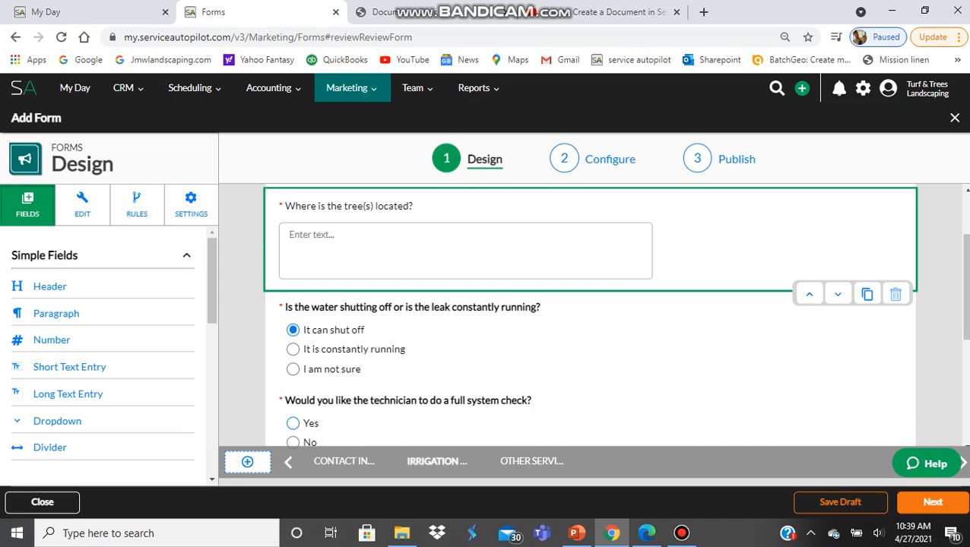
{"action": "left_click", "coordinate": [52, 340]}
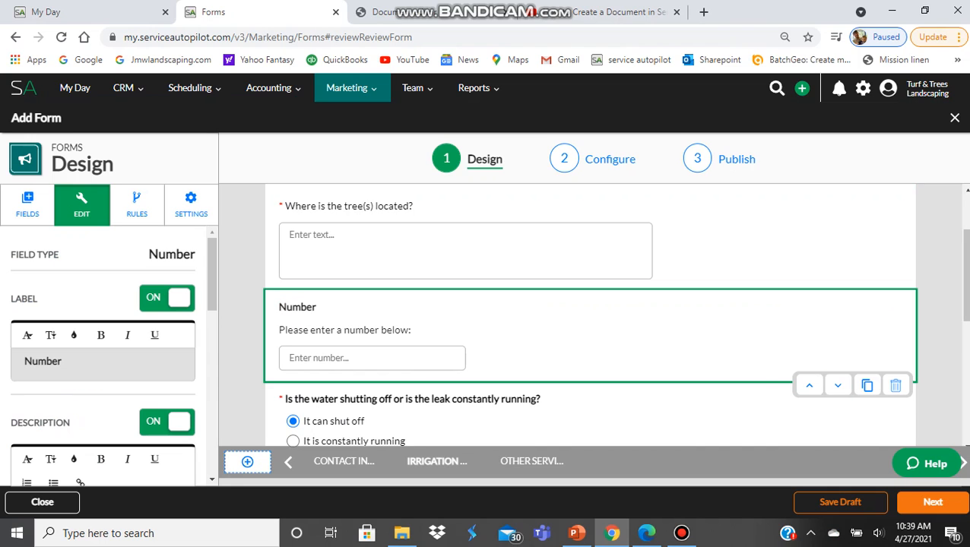
{"action": "left_click", "coordinate": [809, 385]}
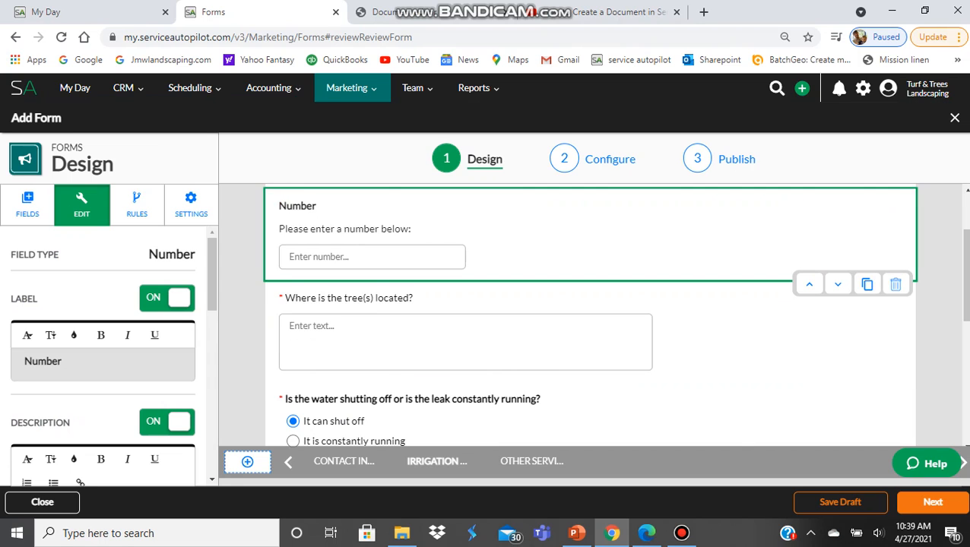
{"action": "scroll", "coordinate": [591, 316], "scroll_direction": "up", "scroll_amount": 2}
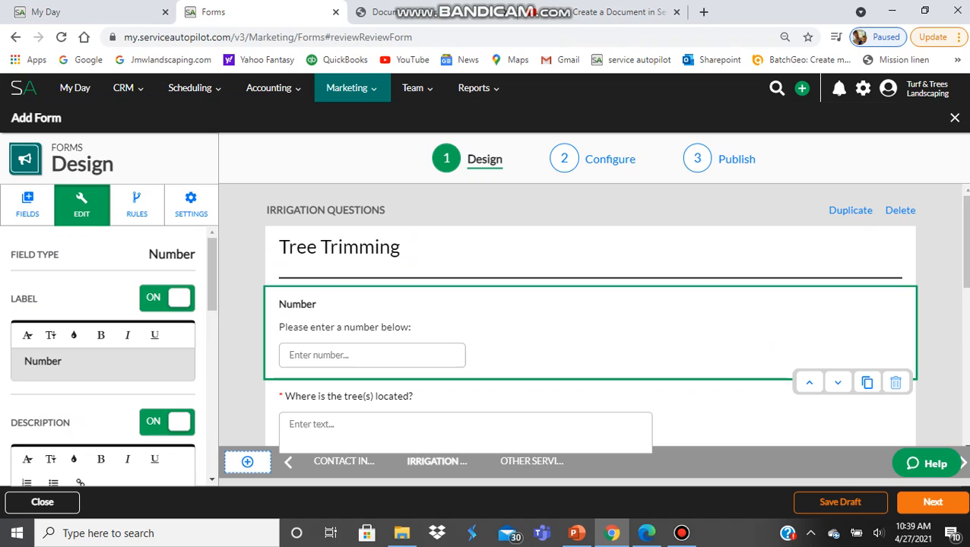
{"action": "left_click", "coordinate": [63, 362]}
- Change the Number field's label to 'How many trees do you want trimmed?'
{"action": "left_click_drag", "start_coordinate": [63, 362], "coordinate": [24, 361]}
{"action": "type", "text": "How many tre"}
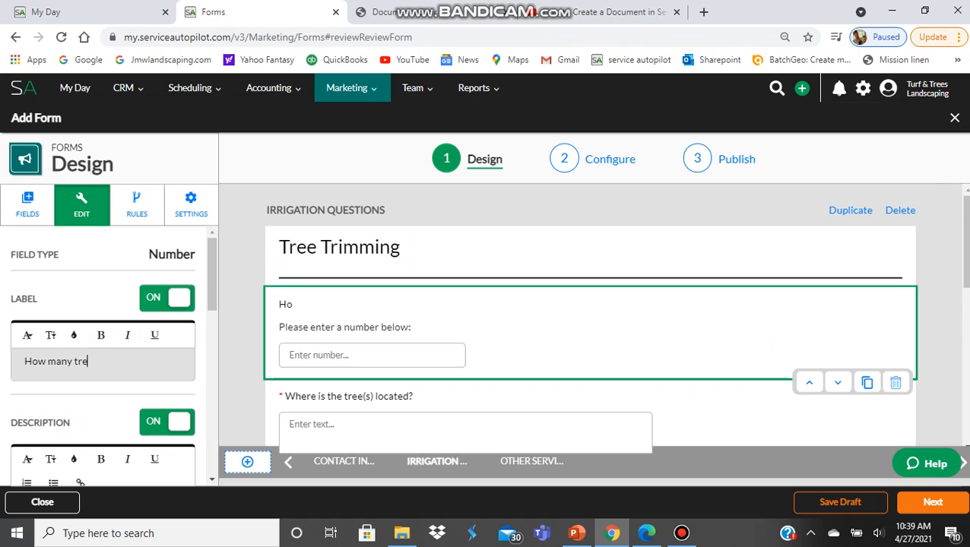
{"action": "type", "text": "es do you"}
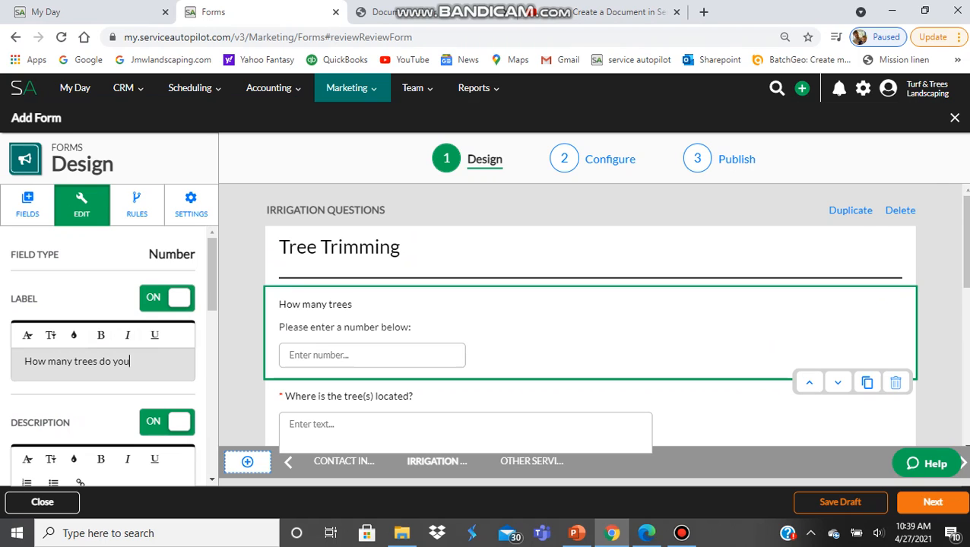
{"action": "type", "text": " want trimmed?"}
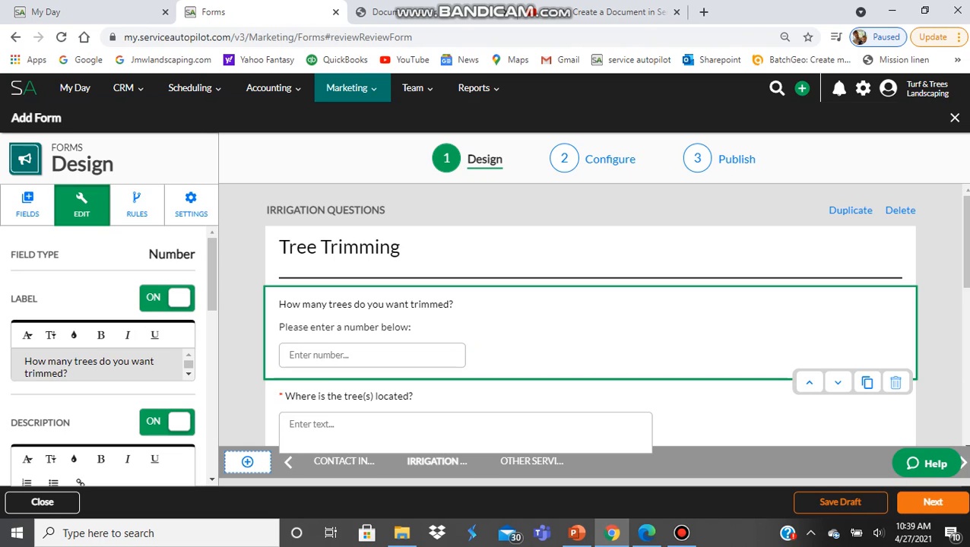
{"action": "scroll", "coordinate": [590, 315], "scroll_direction": "down", "scroll_amount": 2}
{"action": "scroll", "coordinate": [590, 315], "scroll_direction": "up", "scroll_amount": 2}
{"action": "scroll", "coordinate": [591, 315], "scroll_direction": "up", "scroll_amount": 1}
{"action": "scroll", "coordinate": [97, 366], "scroll_direction": "down", "scroll_amount": 1}
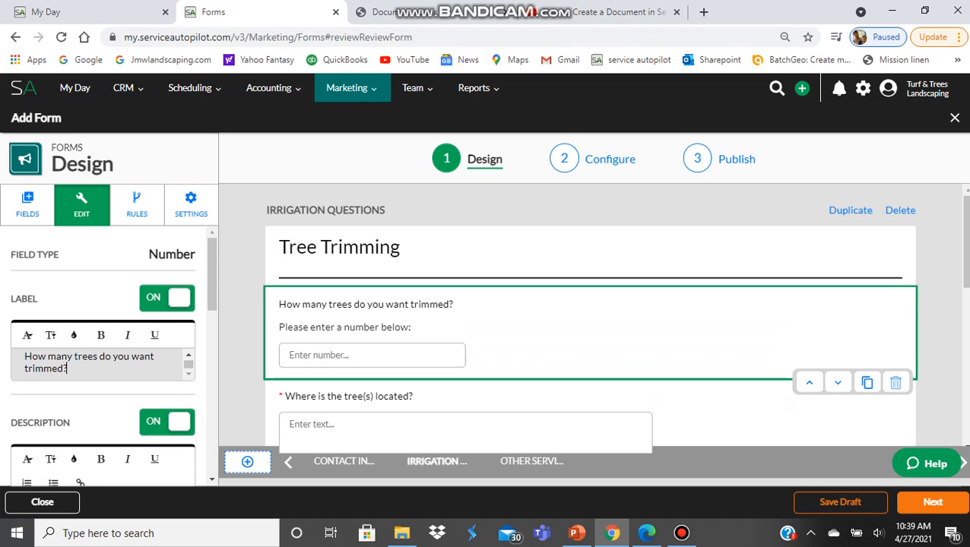
{"action": "scroll", "coordinate": [102, 357], "scroll_direction": "down", "scroll_amount": 3}
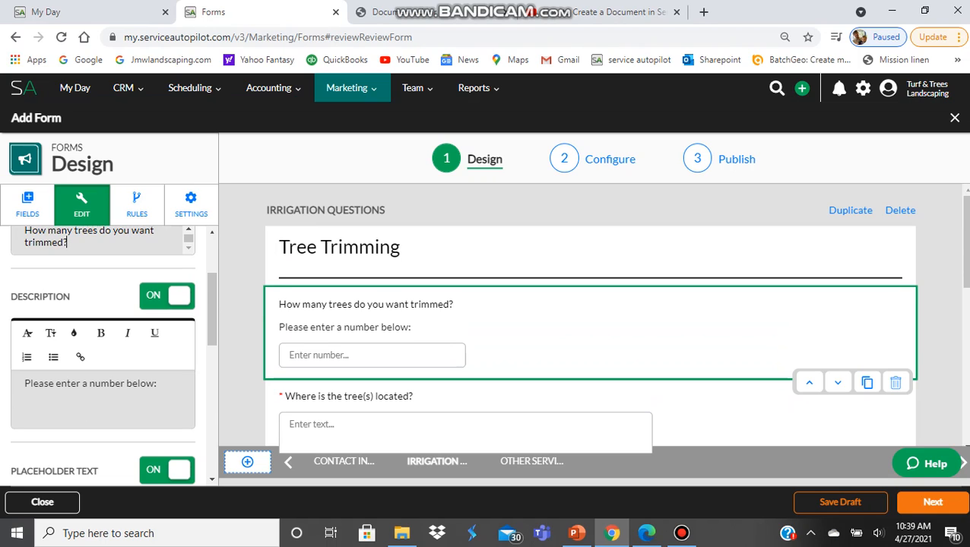
- Turn the tree-count field's Description off, keeping its 'Enter number...' placeholder text on
{"action": "left_click", "coordinate": [167, 297]}
{"action": "left_click", "coordinate": [167, 296]}
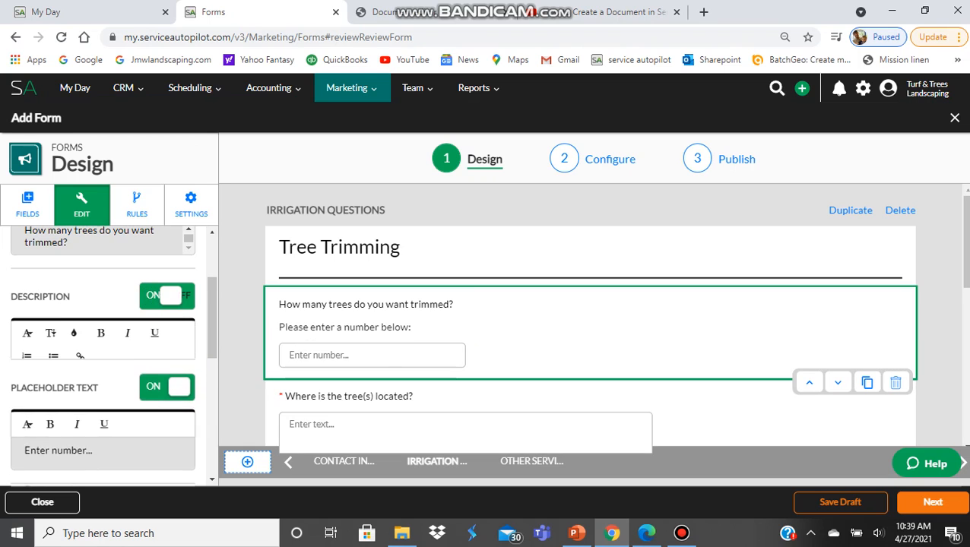
{"action": "left_click", "coordinate": [167, 296]}
{"action": "scroll", "coordinate": [102, 350], "scroll_direction": "down", "scroll_amount": 1}
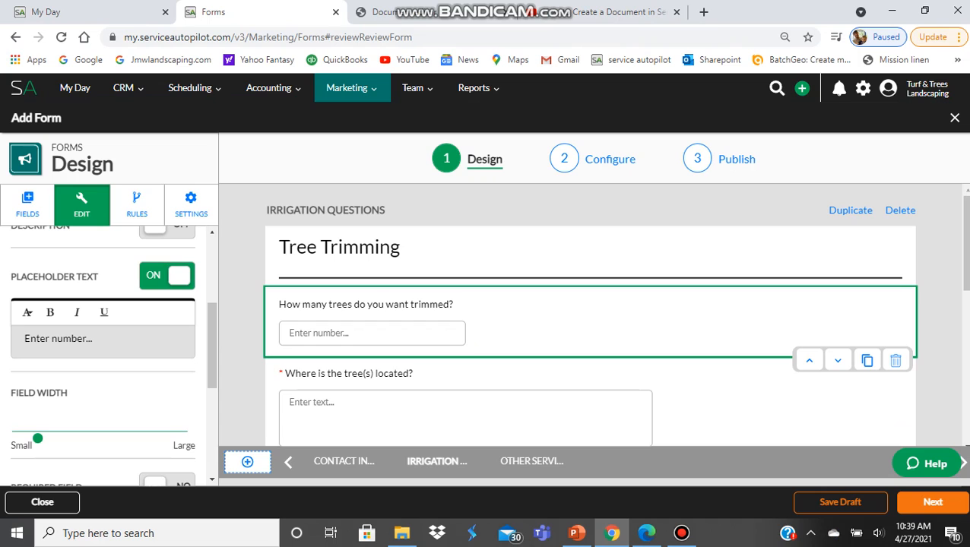
{"action": "left_click", "coordinate": [167, 276]}
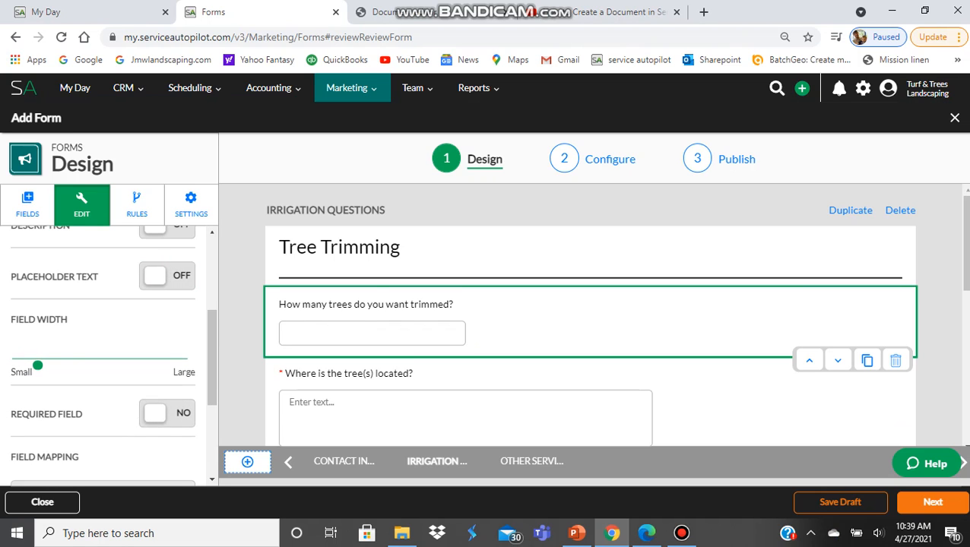
{"action": "left_click", "coordinate": [167, 276]}
- Set Required Field to YES for the tree-count question
{"action": "scroll", "coordinate": [102, 349], "scroll_direction": "down", "scroll_amount": 1}
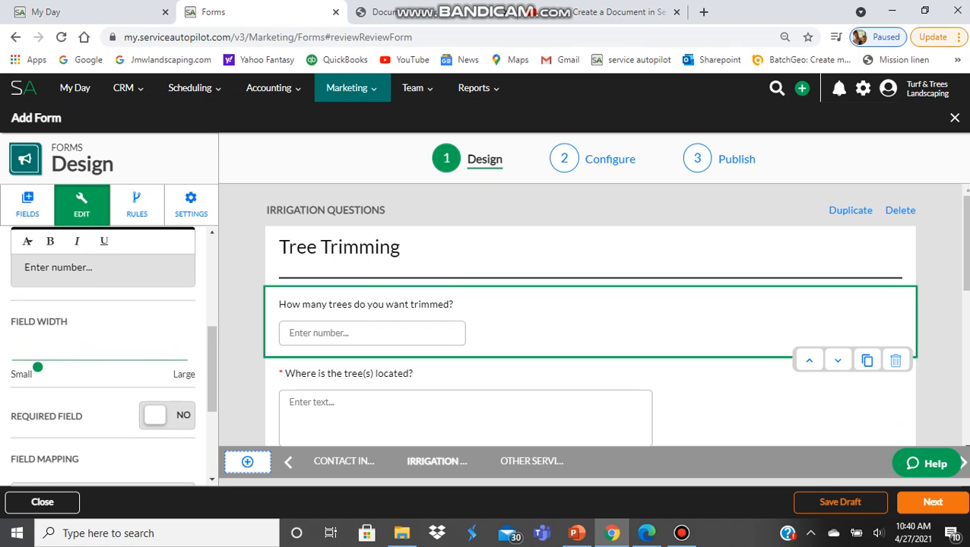
{"action": "scroll", "coordinate": [103, 349], "scroll_direction": "down", "scroll_amount": 1}
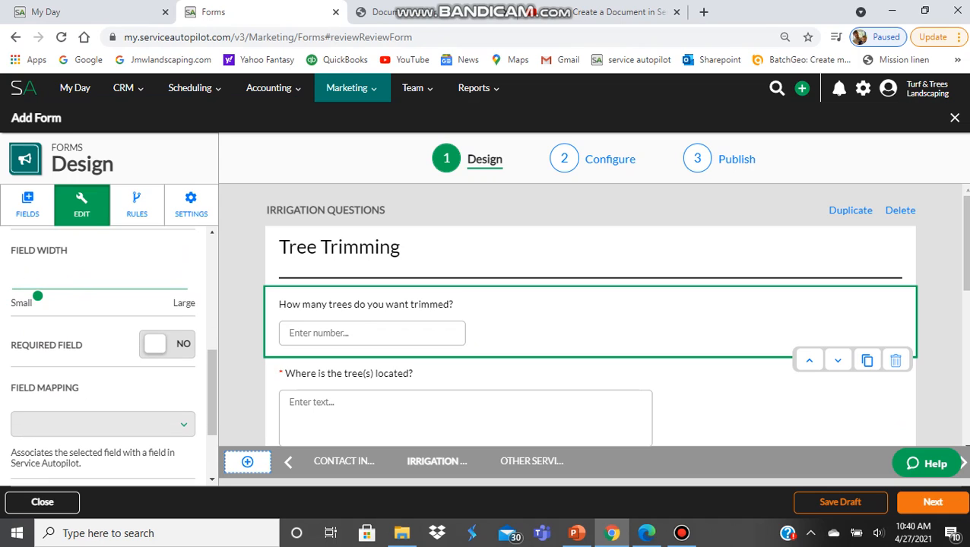
{"action": "left_click", "coordinate": [167, 343]}
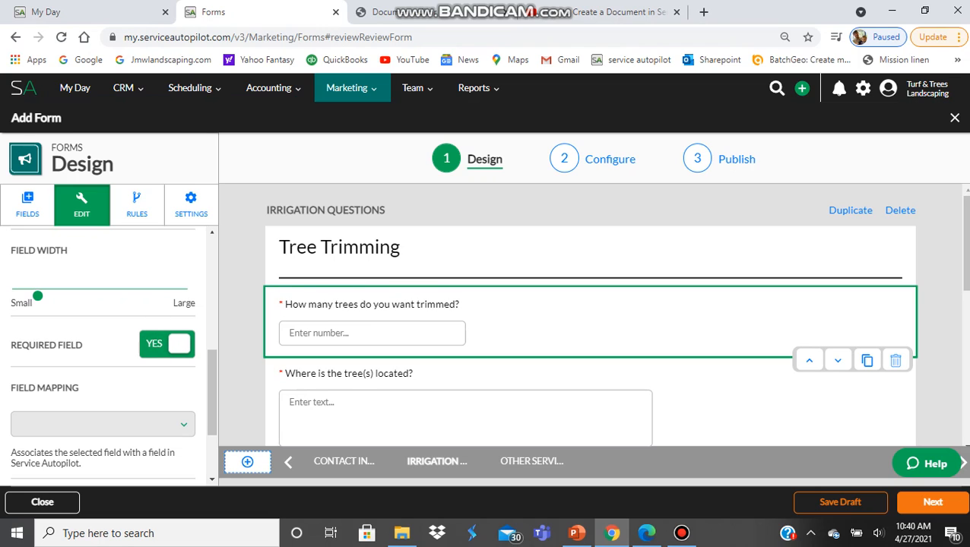
{"action": "left_click", "coordinate": [168, 343]}
{"action": "left_click", "coordinate": [167, 344]}
{"action": "scroll", "coordinate": [102, 350], "scroll_direction": "down", "scroll_amount": 1}
{"action": "scroll", "coordinate": [103, 350], "scroll_direction": "down", "scroll_amount": 1}
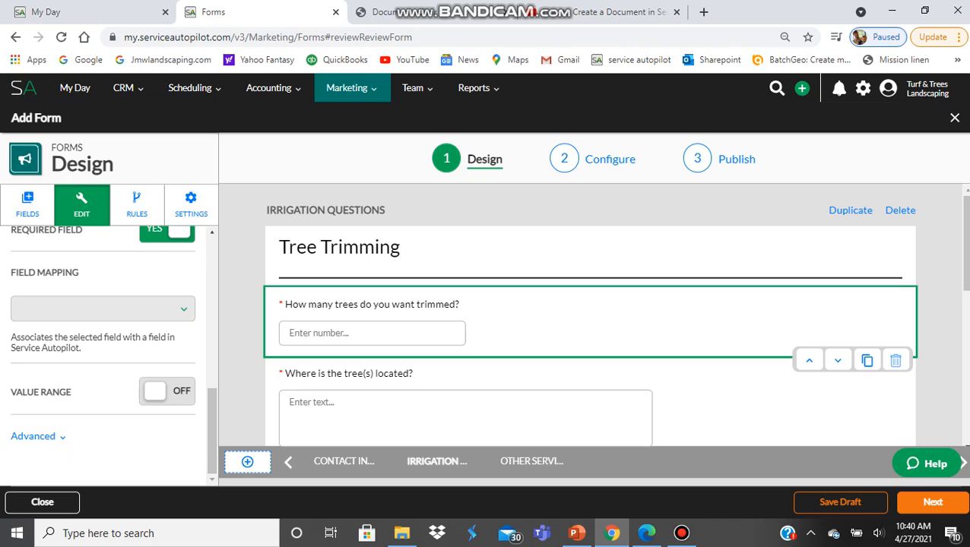
{"action": "scroll", "coordinate": [590, 315], "scroll_direction": "down", "scroll_amount": 2}
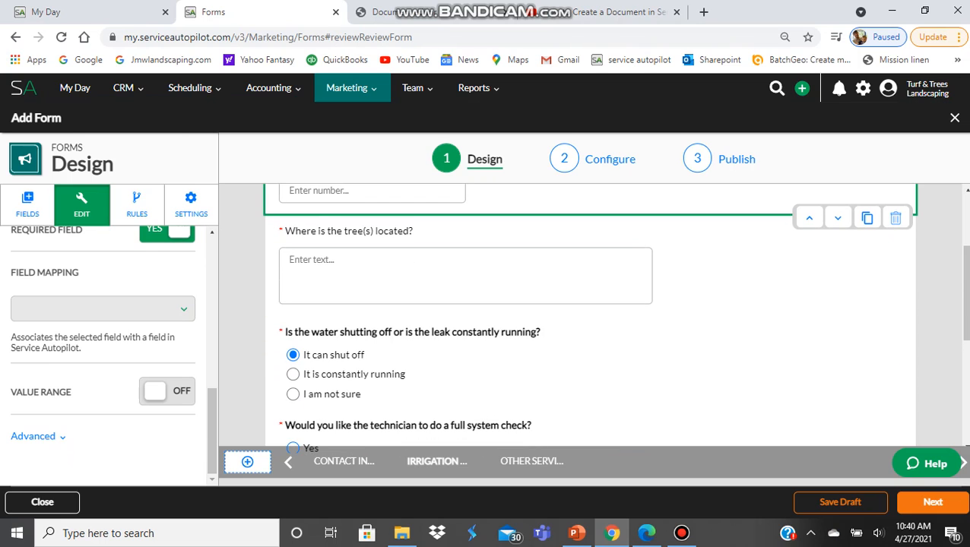
- Select the water-shutoff question on the Tree Trimming page as the insertion point
{"action": "scroll", "coordinate": [589, 315], "scroll_direction": "up", "scroll_amount": 2}
{"action": "scroll", "coordinate": [590, 315], "scroll_direction": "down", "scroll_amount": 2}
{"action": "left_click", "coordinate": [502, 360]}
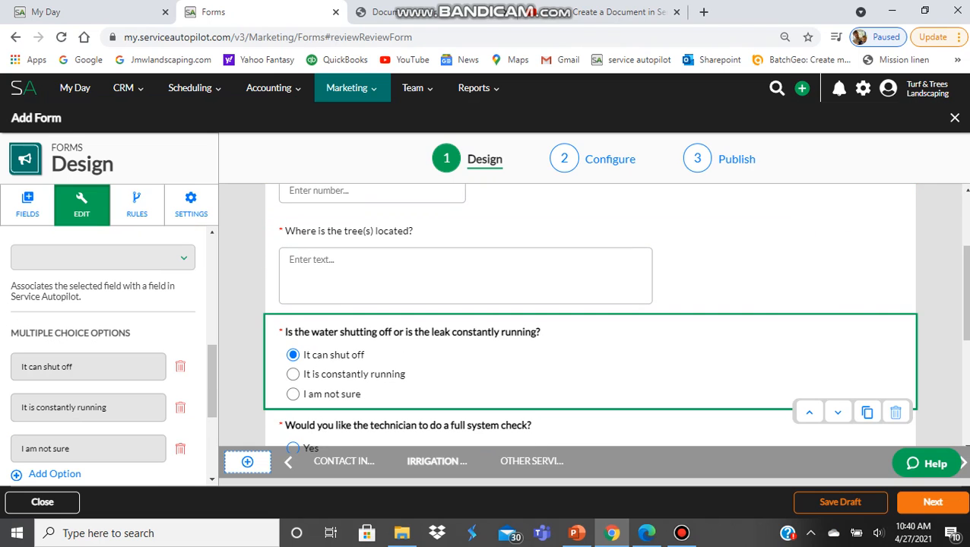
{"action": "scroll", "coordinate": [590, 316], "scroll_direction": "up", "scroll_amount": 2}
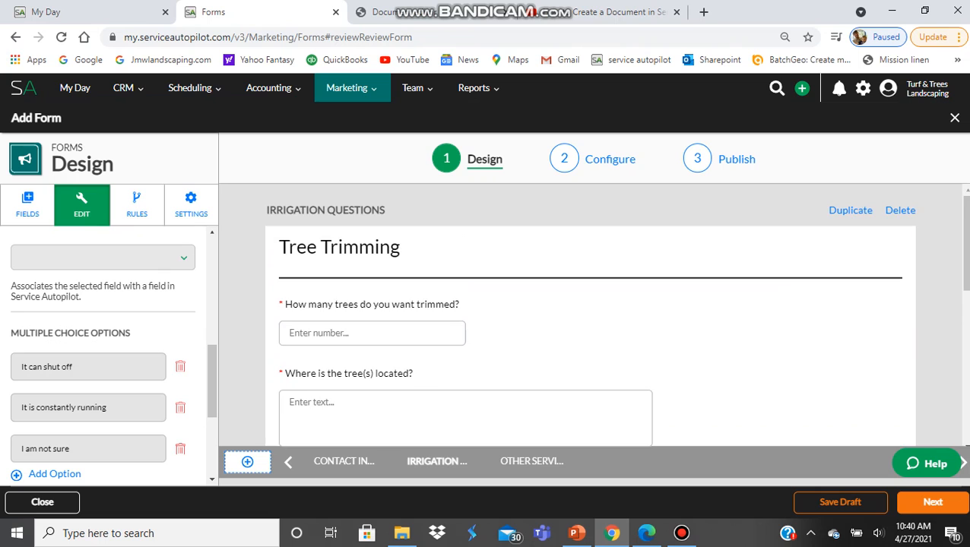
{"action": "scroll", "coordinate": [589, 315], "scroll_direction": "down", "scroll_amount": 3}
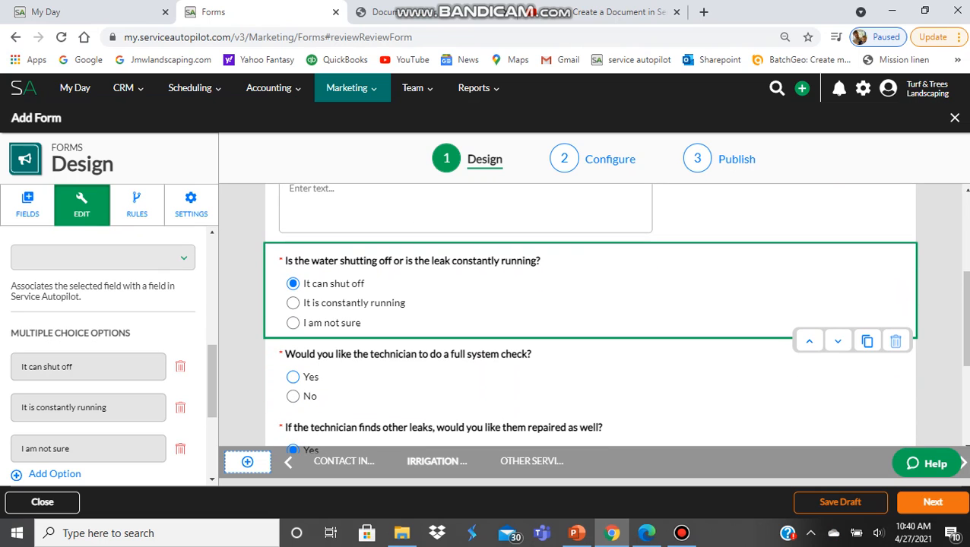
{"action": "scroll", "coordinate": [590, 316], "scroll_direction": "up", "scroll_amount": 2}
{"action": "scroll", "coordinate": [590, 315], "scroll_direction": "down", "scroll_amount": 1}
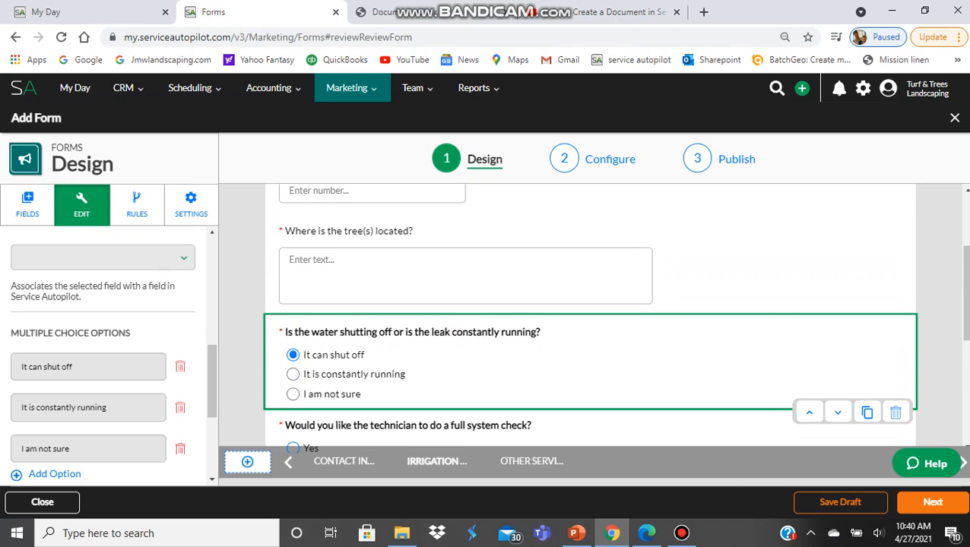
{"action": "scroll", "coordinate": [589, 316], "scroll_direction": "up", "scroll_amount": 2}
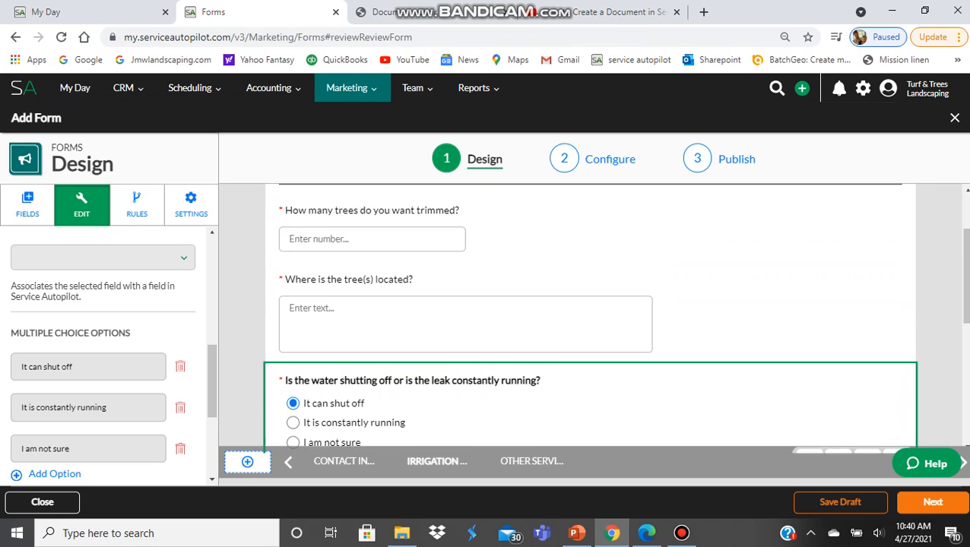
{"action": "scroll", "coordinate": [590, 315], "scroll_direction": "down", "scroll_amount": 1}
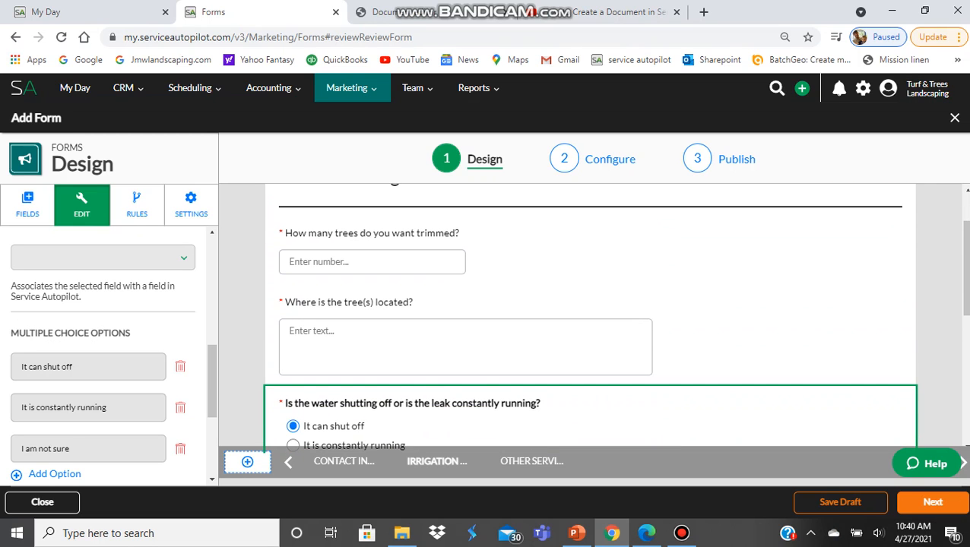
- Add a Long Text Entry field above the full system check question and select it
{"action": "left_click", "coordinate": [28, 204]}
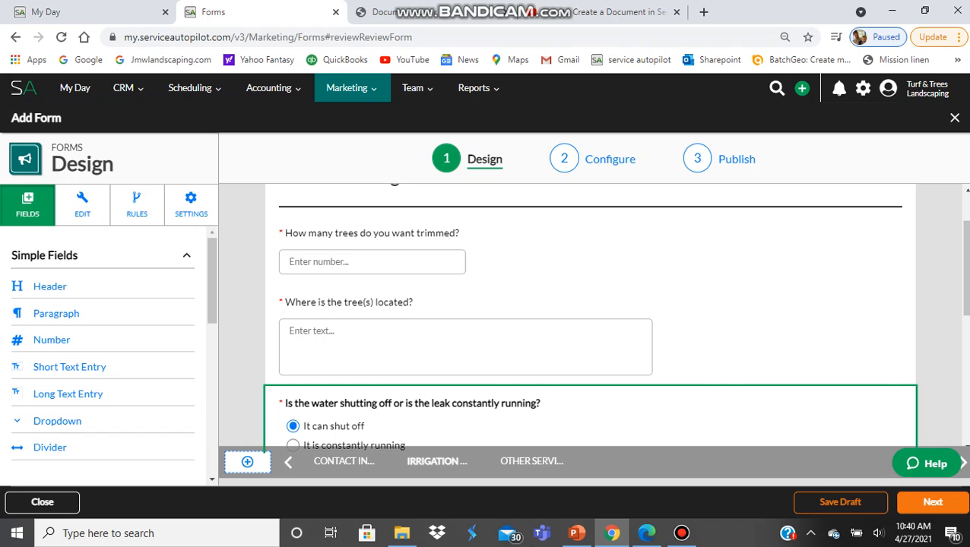
{"action": "scroll", "coordinate": [103, 350], "scroll_direction": "down", "scroll_amount": 2}
{"action": "scroll", "coordinate": [103, 349], "scroll_direction": "up", "scroll_amount": 1}
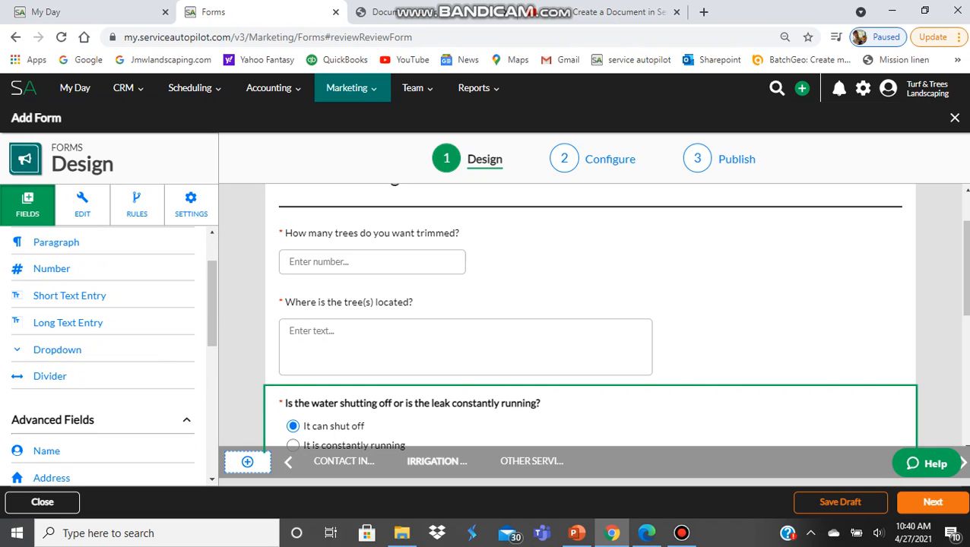
{"action": "scroll", "coordinate": [590, 316], "scroll_direction": "down", "scroll_amount": 5}
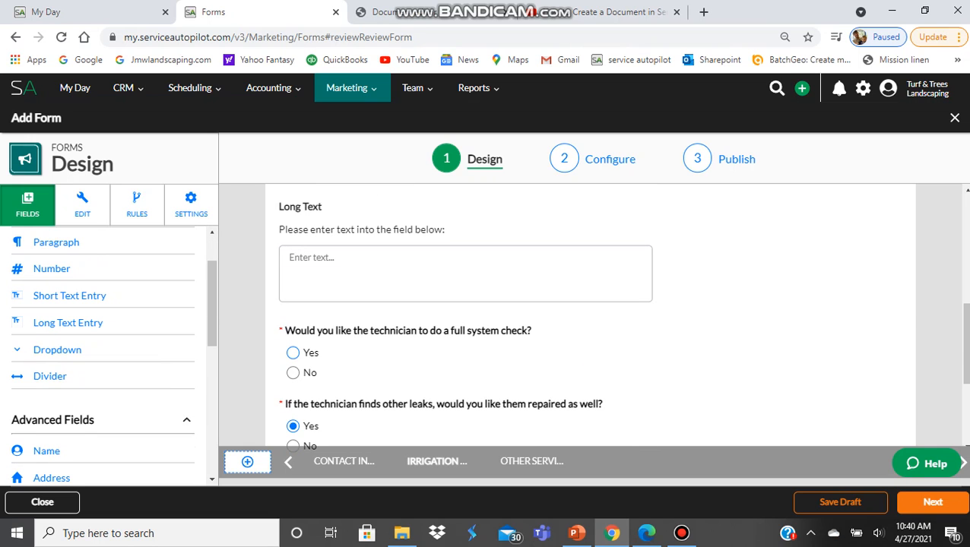
{"action": "left_click", "coordinate": [465, 263]}
{"action": "scroll", "coordinate": [102, 349], "scroll_direction": "up", "scroll_amount": 3}
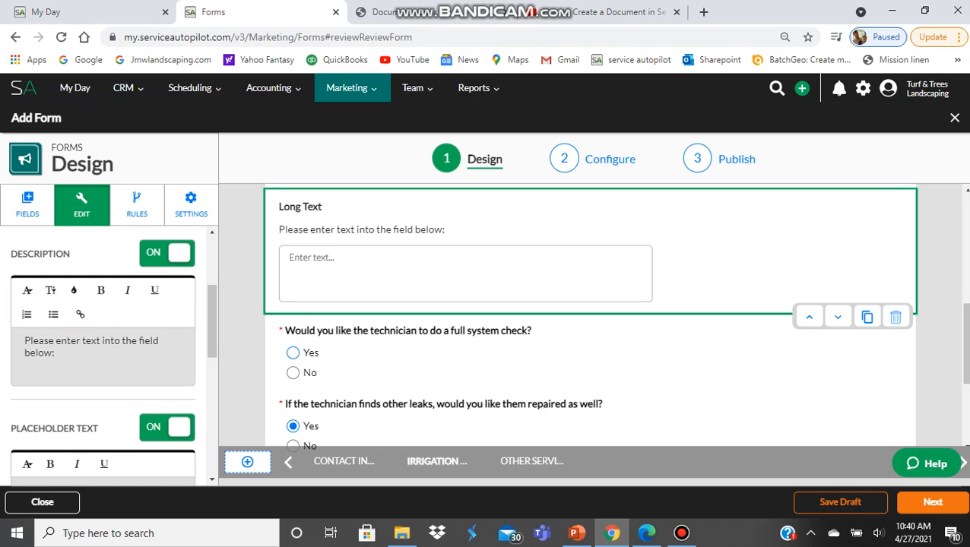
{"action": "scroll", "coordinate": [101, 336], "scroll_direction": "up", "scroll_amount": 3}
- Change the Long Text field's label to 'What type of trees do you have?'
{"action": "left_click_drag", "start_coordinate": [71, 361], "coordinate": [23, 362]}
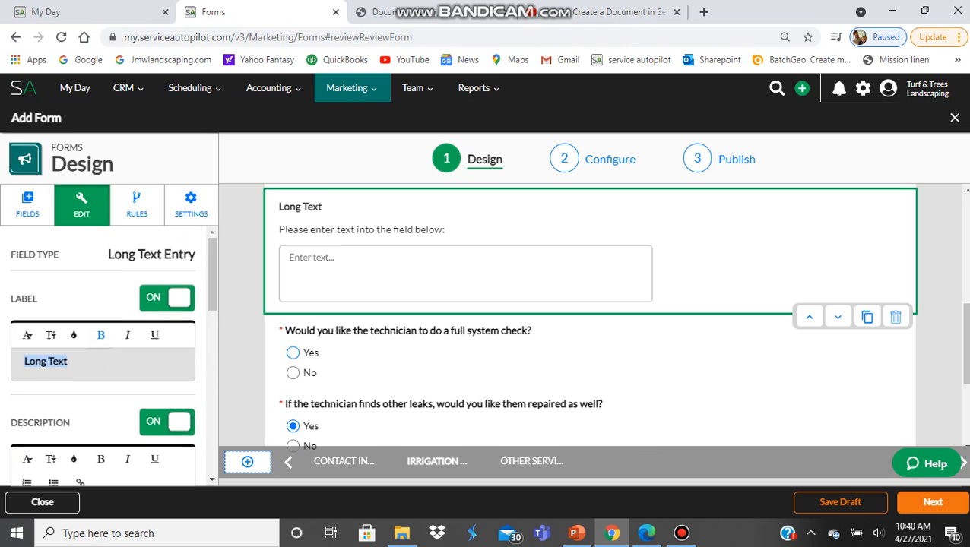
{"action": "type", "text": "What"}
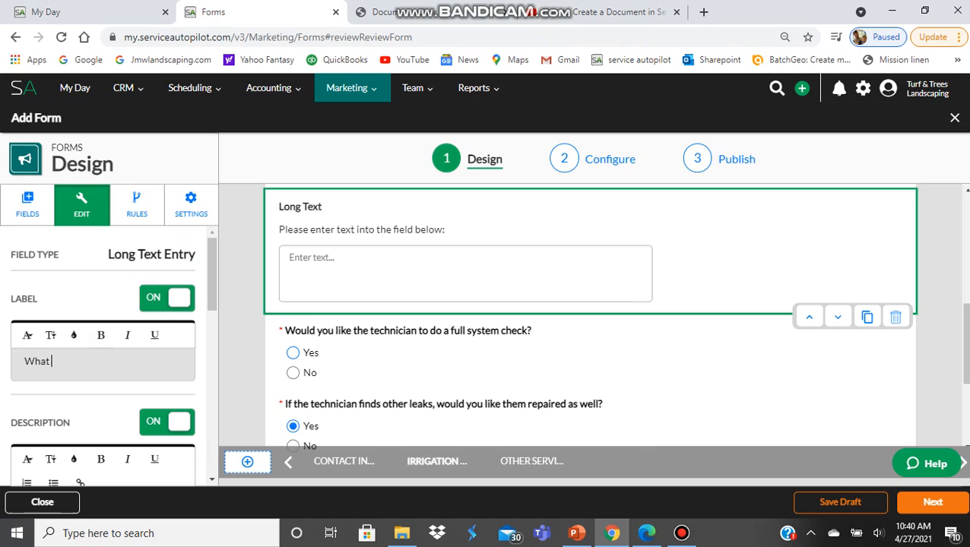
{"action": "type", "text": " type "}
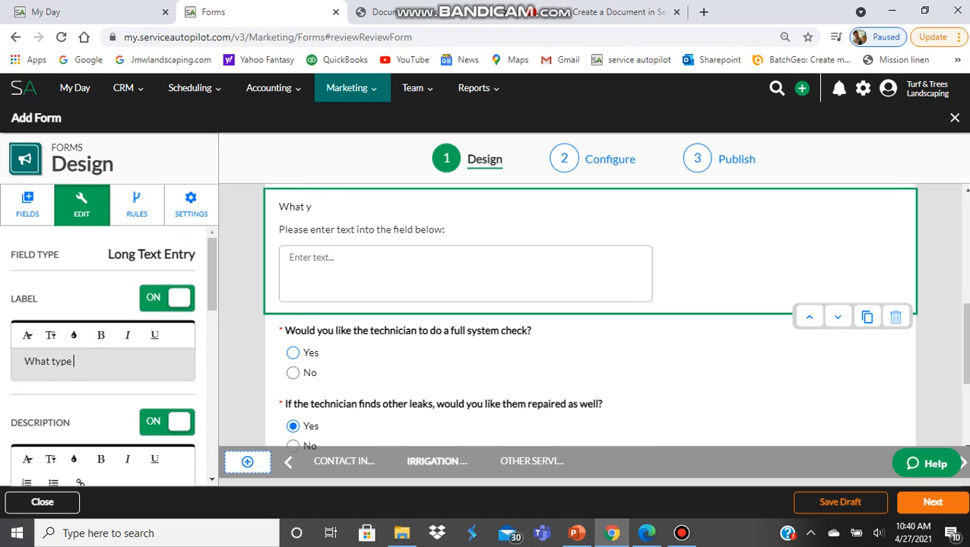
{"action": "type", "text": "of trees"}
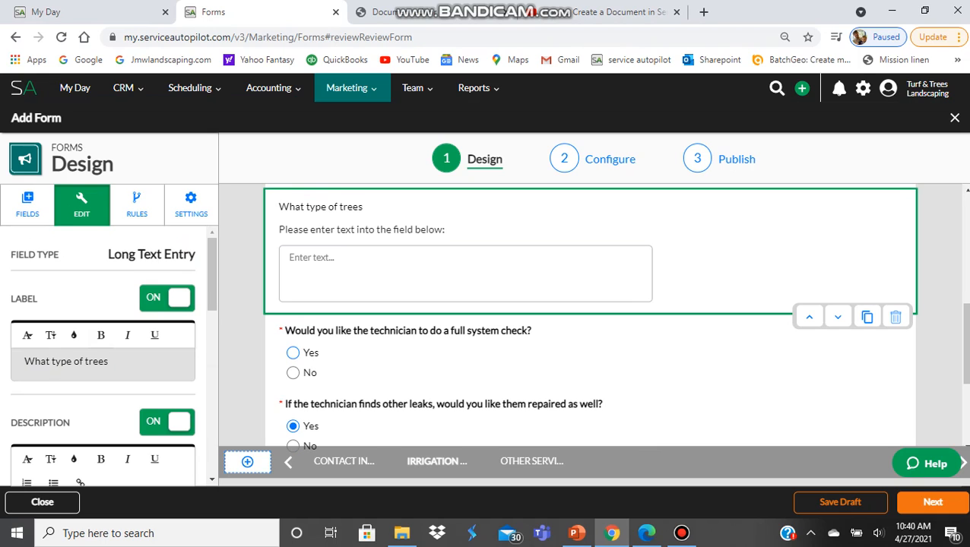
{"action": "type", "text": " do you have?"}
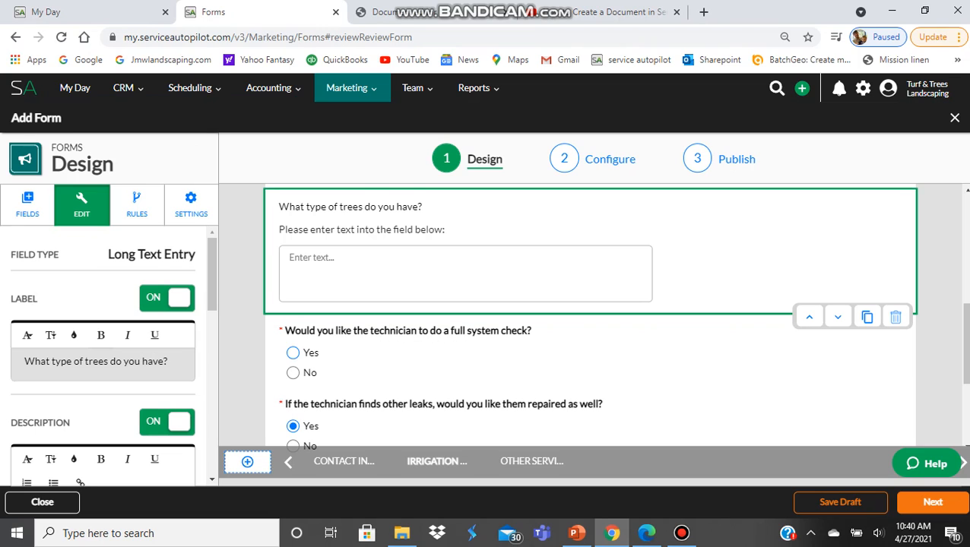
{"action": "scroll", "coordinate": [103, 358], "scroll_direction": "down", "scroll_amount": 2}
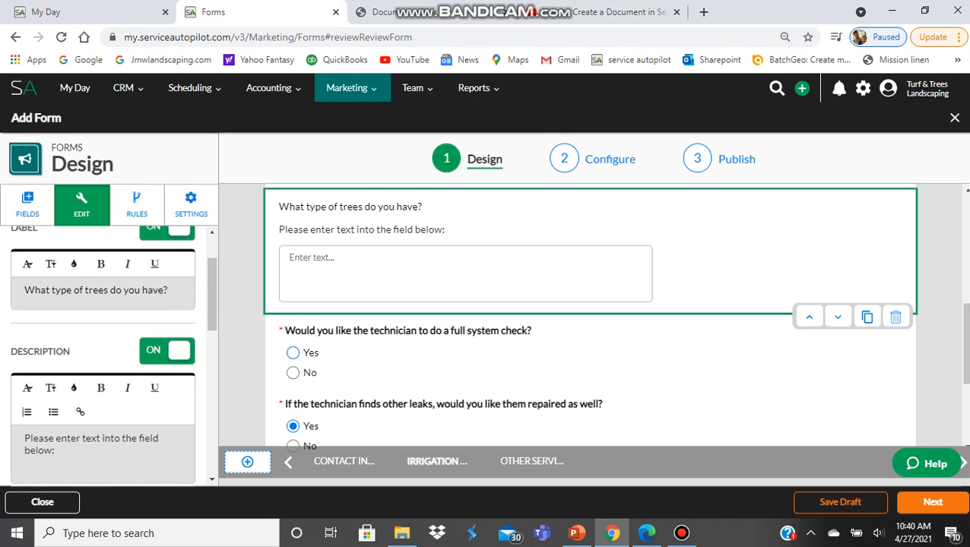
{"action": "scroll", "coordinate": [103, 357], "scroll_direction": "up", "scroll_amount": 2}
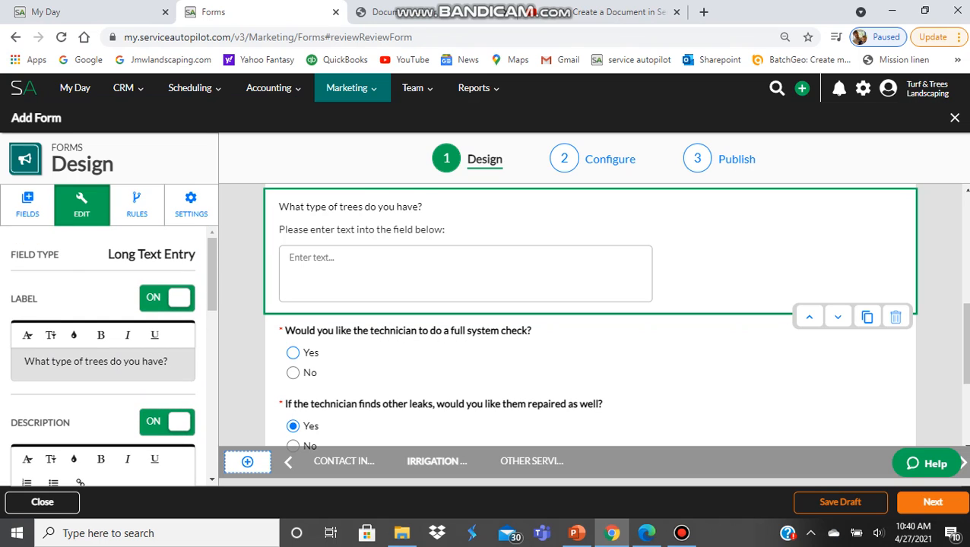
- Make the trees question label bold and a larger text size
{"action": "left_click_drag", "start_coordinate": [24, 361], "coordinate": [168, 361]}
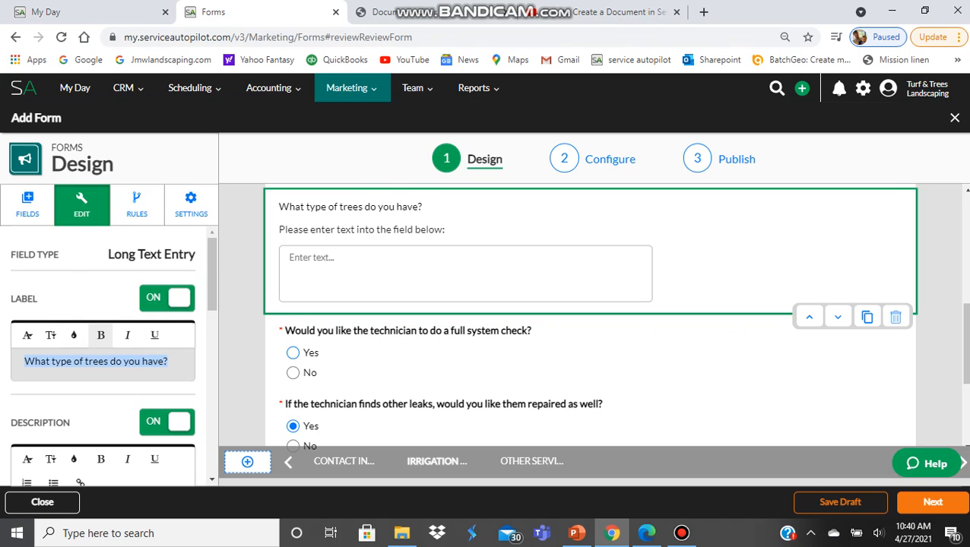
{"action": "left_click", "coordinate": [102, 334]}
{"action": "left_click", "coordinate": [50, 334]}
{"action": "left_click", "coordinate": [53, 455]}
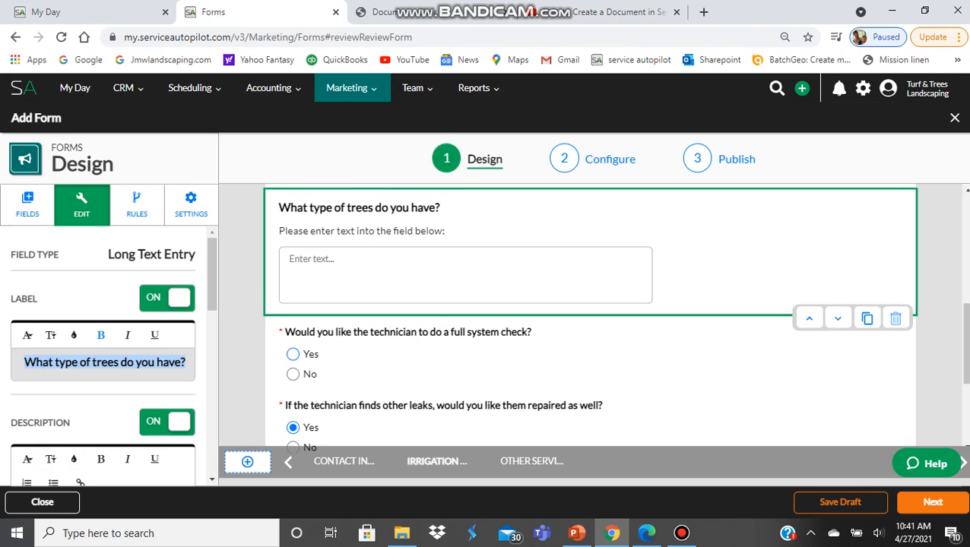
{"action": "scroll", "coordinate": [103, 357], "scroll_direction": "down", "scroll_amount": 4}
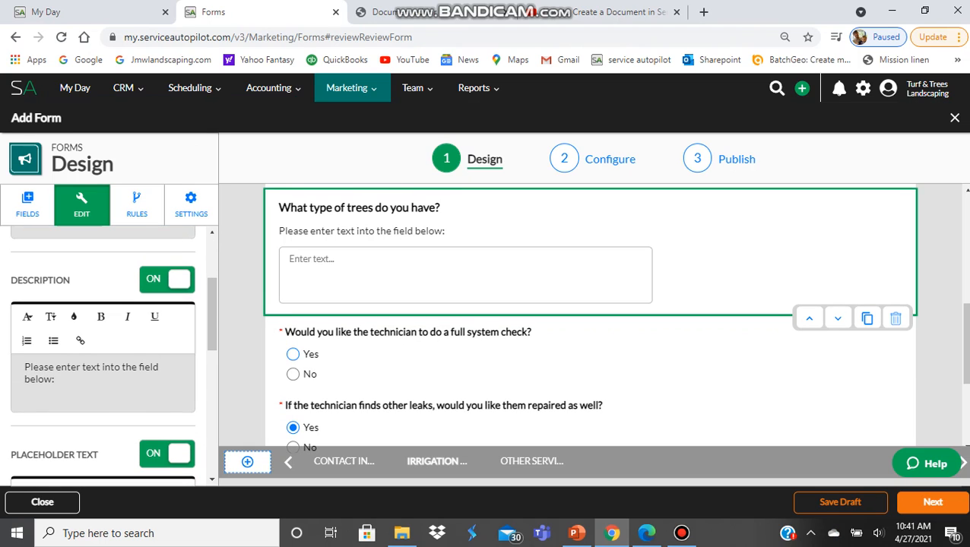
- Replace the trees question's description with 'If you are unsure, please put 'Unsure''
{"action": "mouse_move", "coordinate": [54, 379]}
{"action": "left_mouse_down"}
{"action": "mouse_move", "coordinate": [25, 379]}
{"action": "mouse_move", "coordinate": [55, 380]}
{"action": "left_mouse_up"}
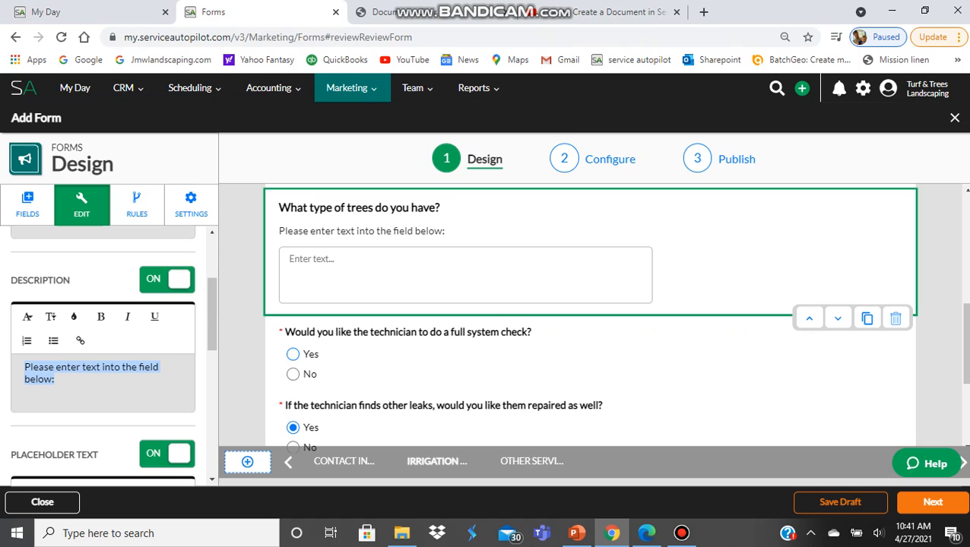
{"action": "type", "text": "I"}
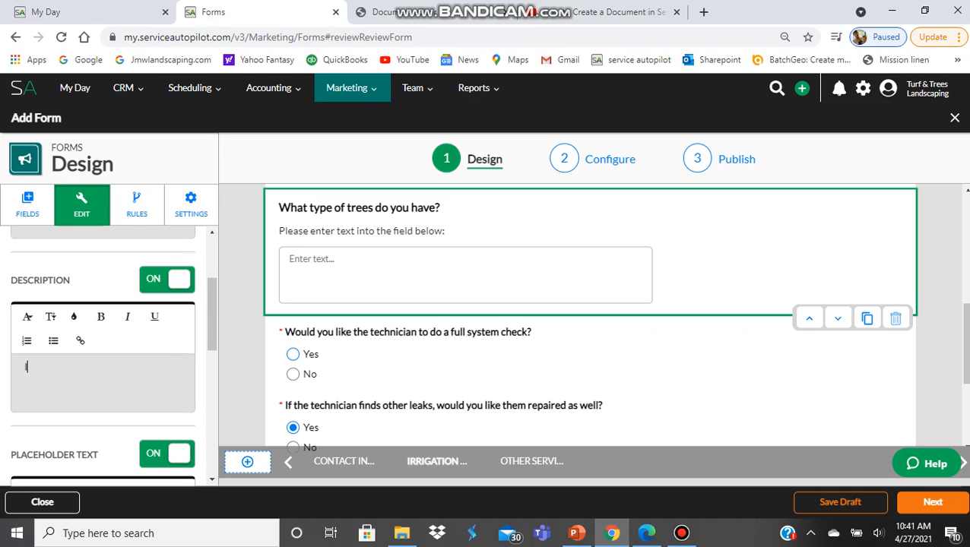
{"action": "type", "text": "f you are unsure, please put"}
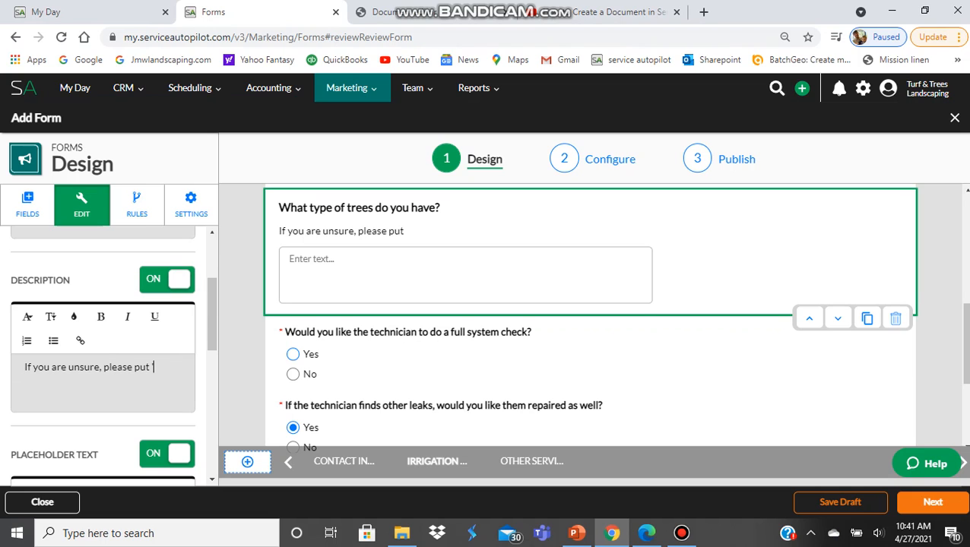
{"action": "type", "text": " 'Unsure"}
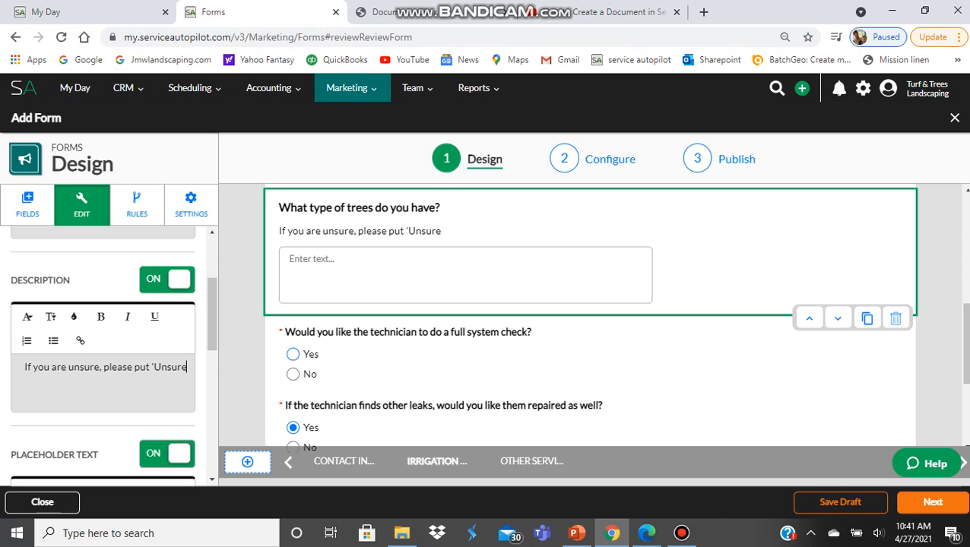
{"action": "type", "text": "'"}
{"action": "left_click", "coordinate": [292, 355]}
{"action": "left_click", "coordinate": [465, 266]}
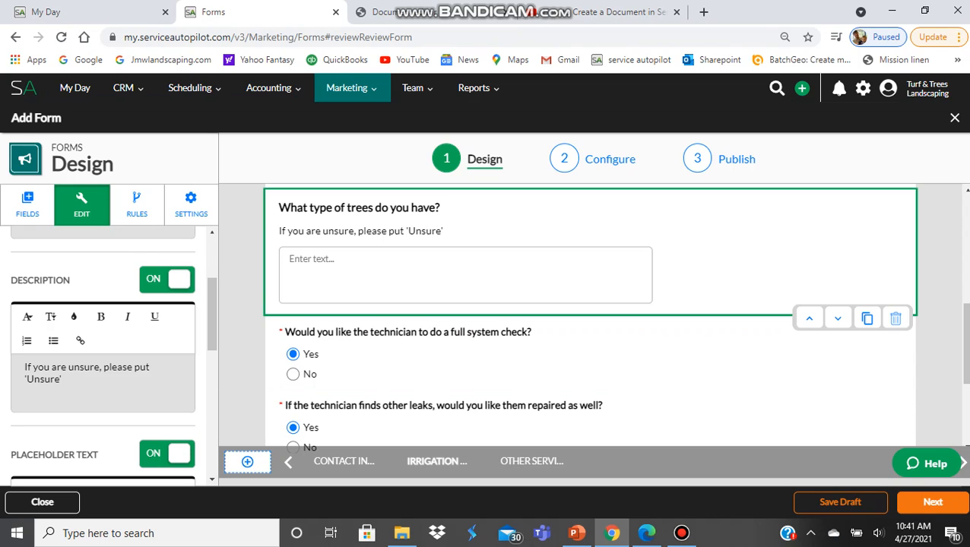
- Delete the full system check, other leaks, timer adjustment and water shut-off questions
{"action": "scroll", "coordinate": [590, 320], "scroll_direction": "down", "scroll_amount": 3}
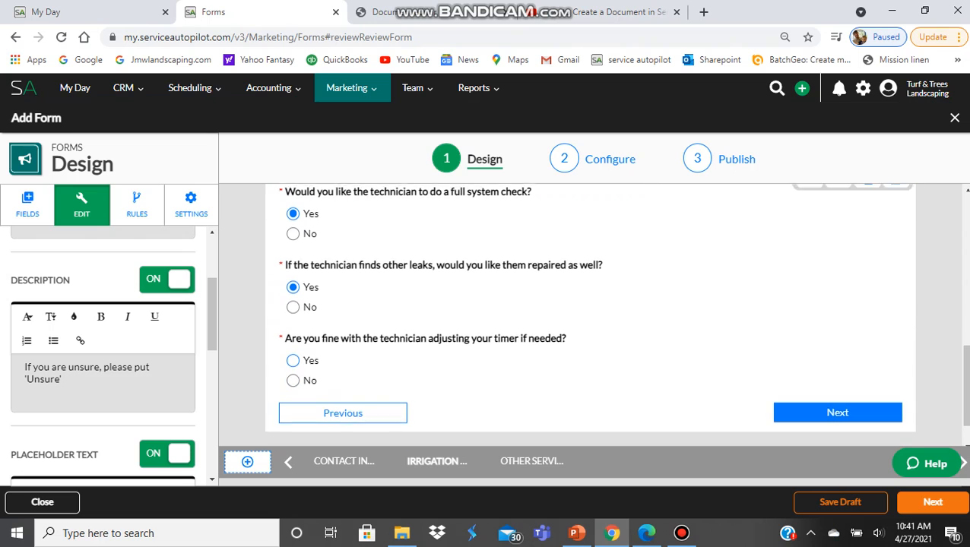
{"action": "scroll", "coordinate": [589, 319], "scroll_direction": "up", "scroll_amount": 3}
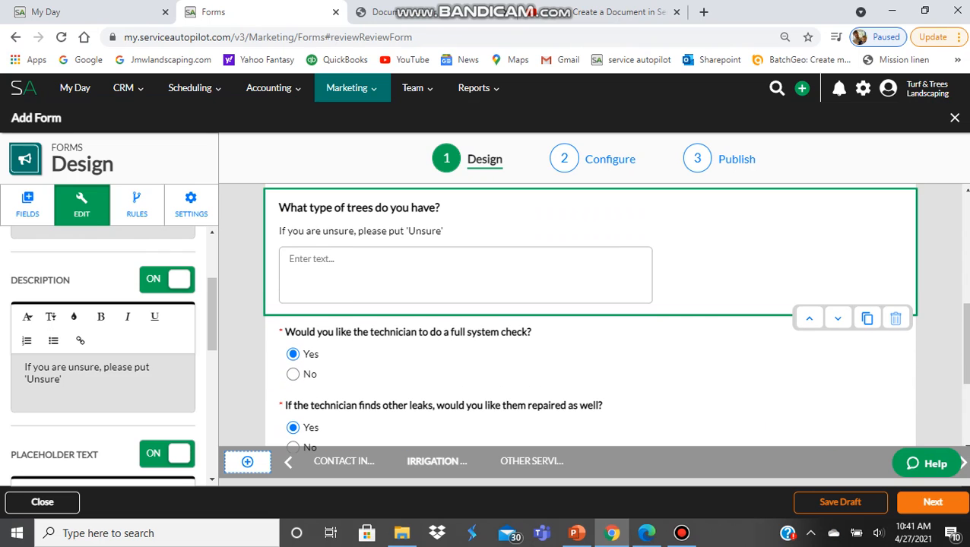
{"action": "left_click", "coordinate": [760, 365]}
{"action": "left_click", "coordinate": [894, 391]}
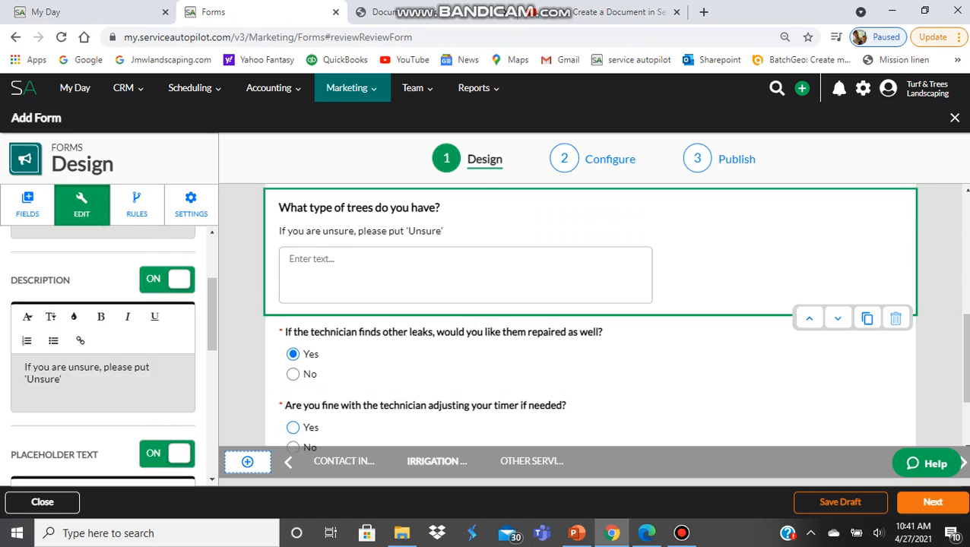
{"action": "left_click", "coordinate": [590, 352]}
{"action": "left_click", "coordinate": [895, 392]}
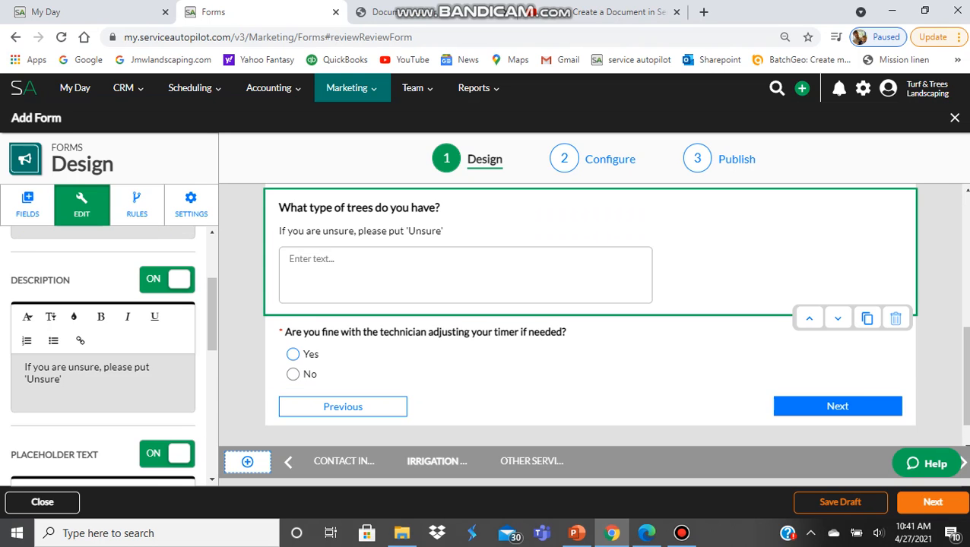
{"action": "left_click", "coordinate": [293, 354]}
{"action": "left_click", "coordinate": [895, 390]}
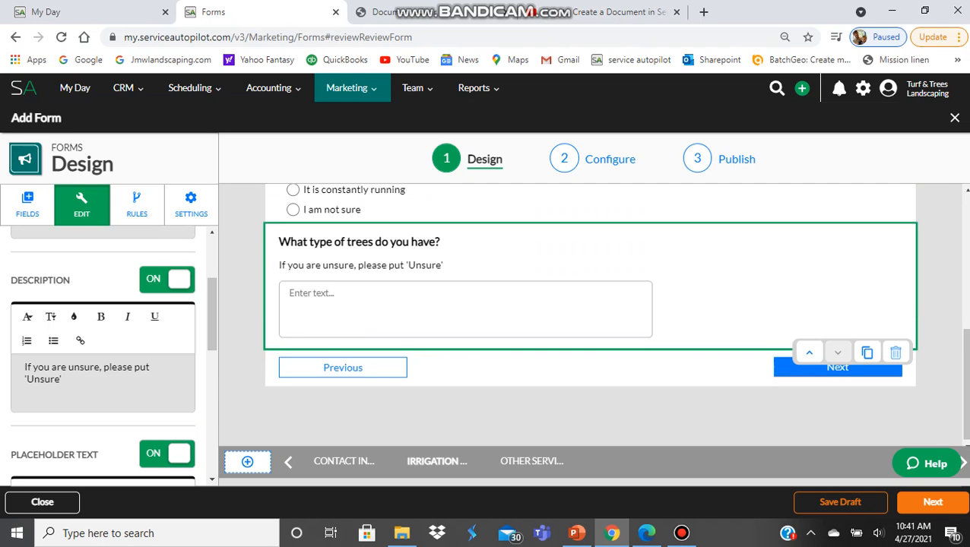
{"action": "scroll", "coordinate": [590, 319], "scroll_direction": "up", "scroll_amount": 3}
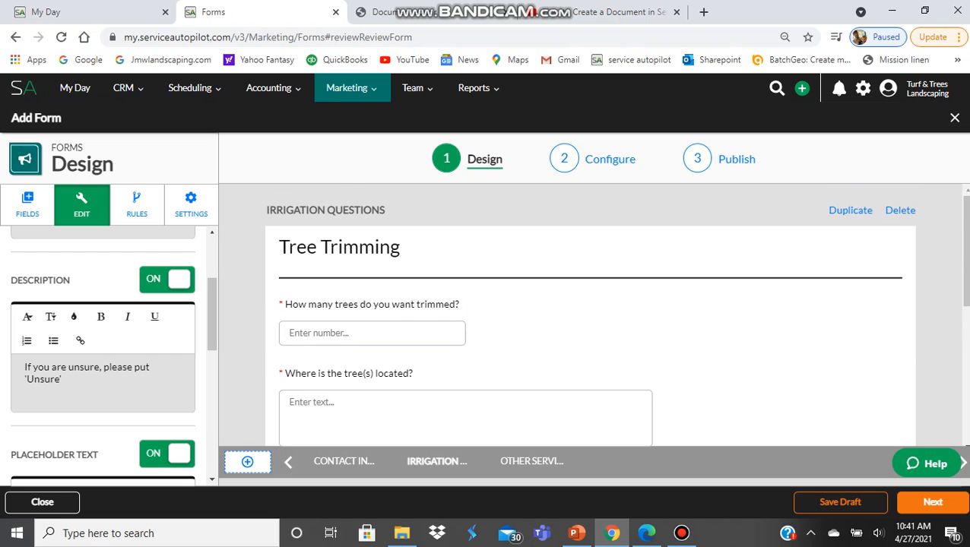
{"action": "scroll", "coordinate": [590, 320], "scroll_direction": "down", "scroll_amount": 3}
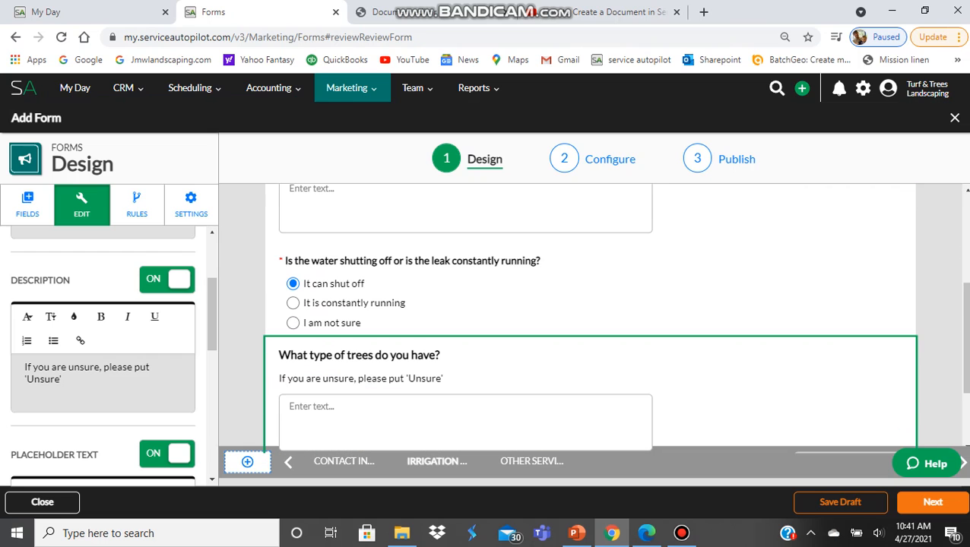
{"action": "scroll", "coordinate": [589, 319], "scroll_direction": "up", "scroll_amount": 2}
{"action": "scroll", "coordinate": [590, 320], "scroll_direction": "down", "scroll_amount": 3}
{"action": "scroll", "coordinate": [590, 319], "scroll_direction": "up", "scroll_amount": 2}
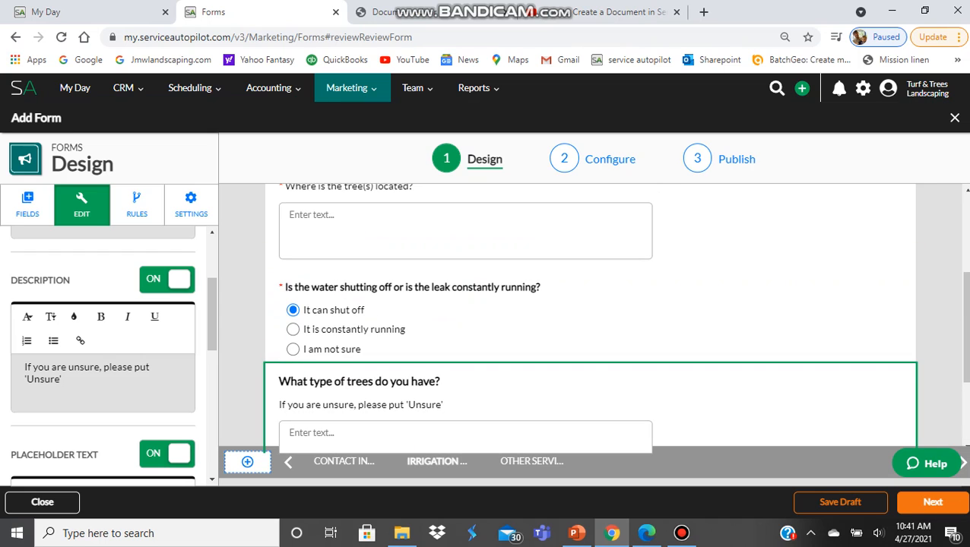
{"action": "left_click", "coordinate": [590, 319]}
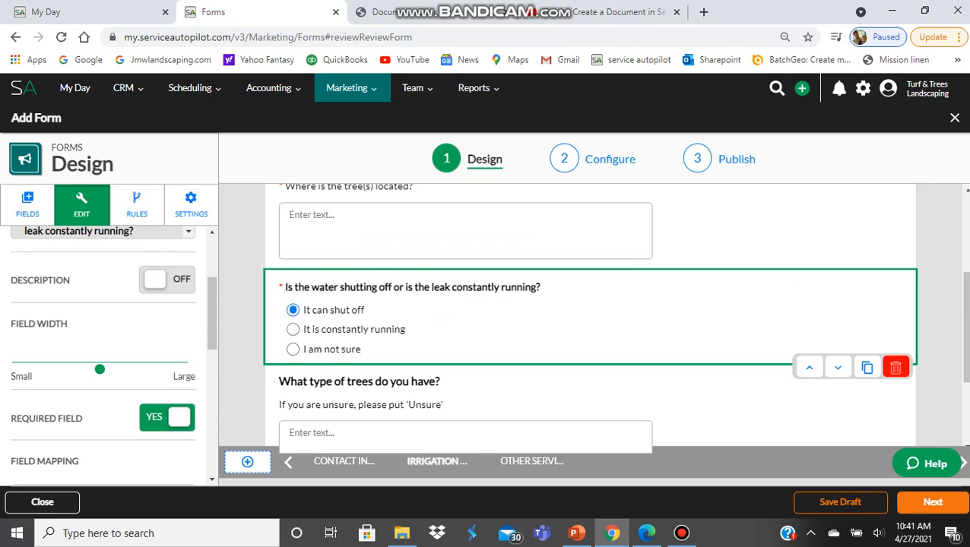
{"action": "left_click", "coordinate": [895, 367]}
- Set the 'What type of trees do you have?' question to Required Field YES
{"action": "scroll", "coordinate": [895, 367], "scroll_direction": "up", "scroll_amount": 3}
{"action": "scroll", "coordinate": [589, 319], "scroll_direction": "down", "scroll_amount": 2}
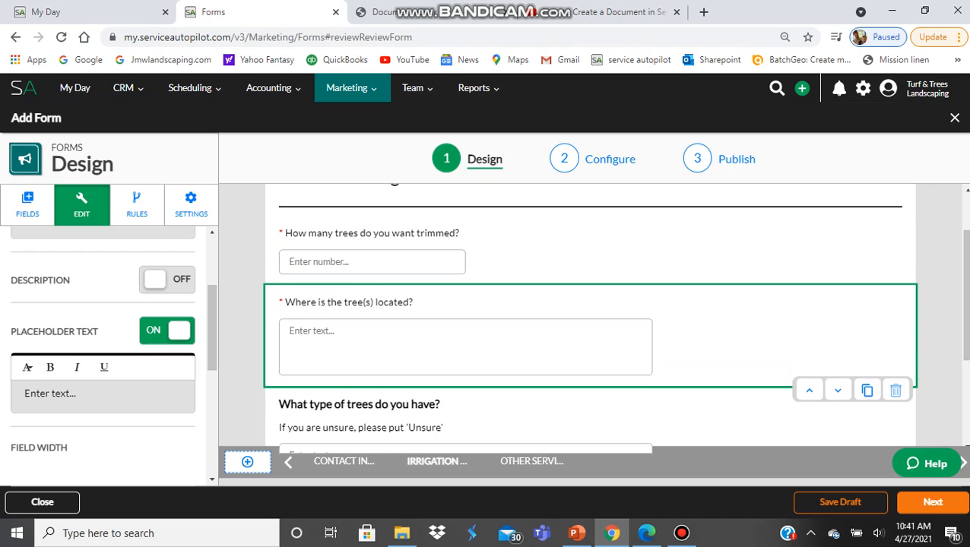
{"action": "scroll", "coordinate": [590, 319], "scroll_direction": "up", "scroll_amount": 1}
{"action": "scroll", "coordinate": [590, 320], "scroll_direction": "up", "scroll_amount": 1}
{"action": "scroll", "coordinate": [590, 319], "scroll_direction": "down", "scroll_amount": 3}
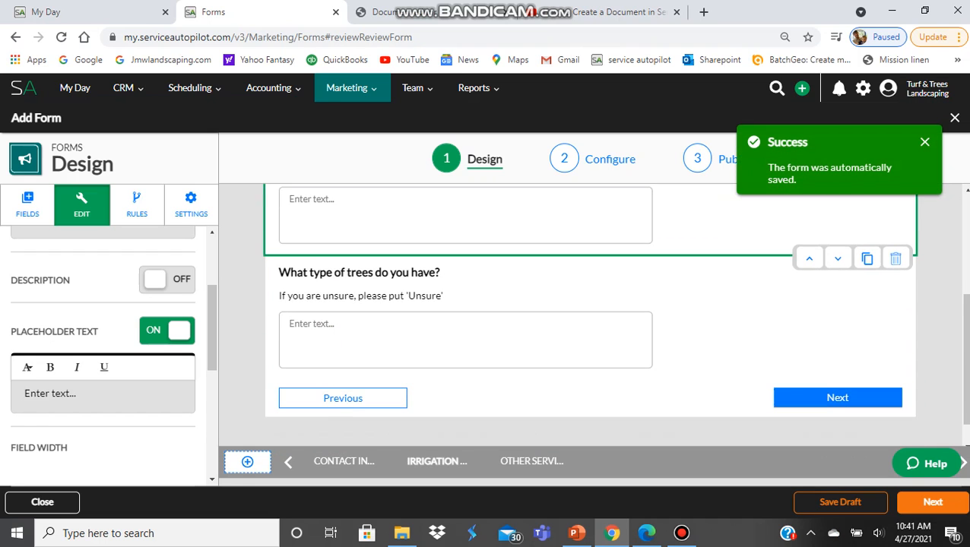
{"action": "left_click", "coordinate": [590, 305]}
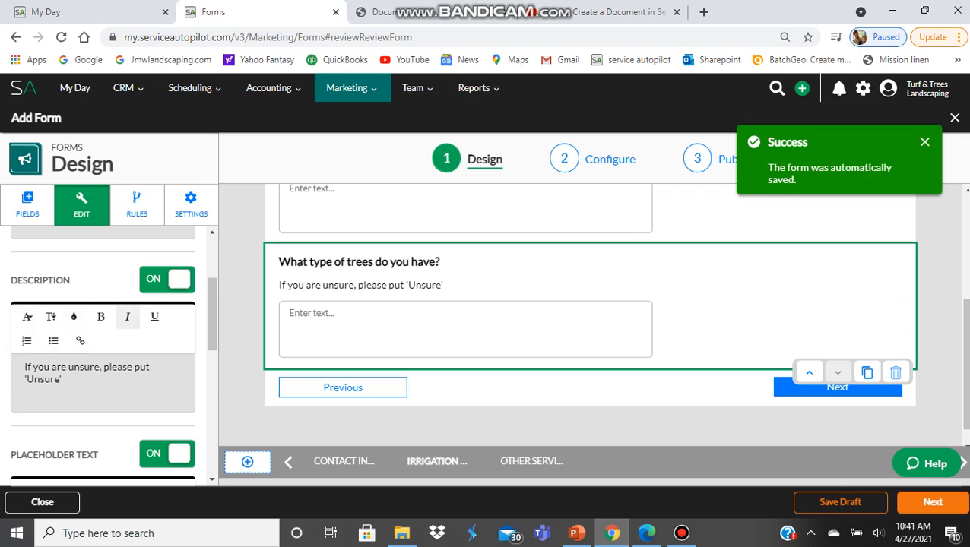
{"action": "scroll", "coordinate": [103, 342], "scroll_direction": "down", "scroll_amount": 5}
{"action": "left_click", "coordinate": [166, 308]}
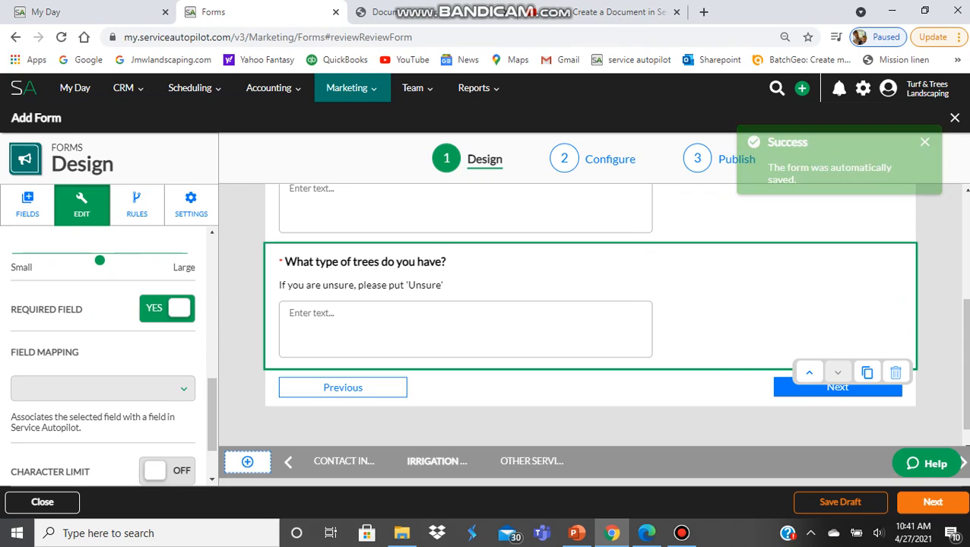
{"action": "scroll", "coordinate": [589, 319], "scroll_direction": "up", "scroll_amount": 1}
{"action": "scroll", "coordinate": [590, 319], "scroll_direction": "up", "scroll_amount": 1}
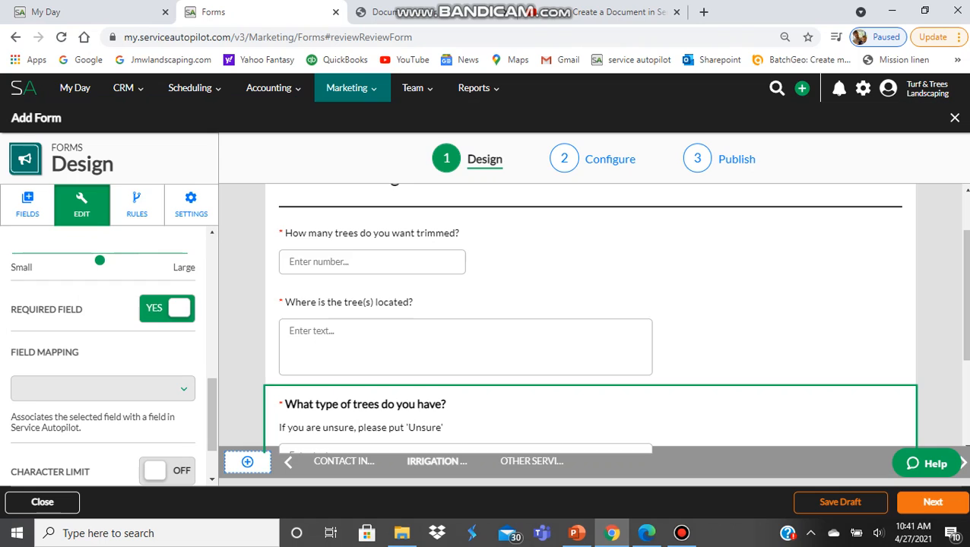
{"action": "scroll", "coordinate": [590, 320], "scroll_direction": "up", "scroll_amount": 1}
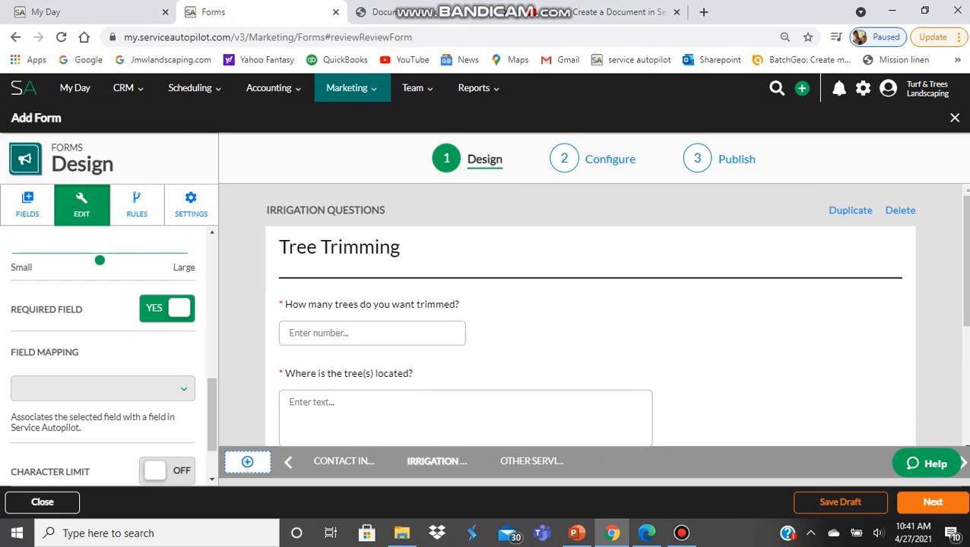
{"action": "scroll", "coordinate": [590, 319], "scroll_direction": "down", "scroll_amount": 2}
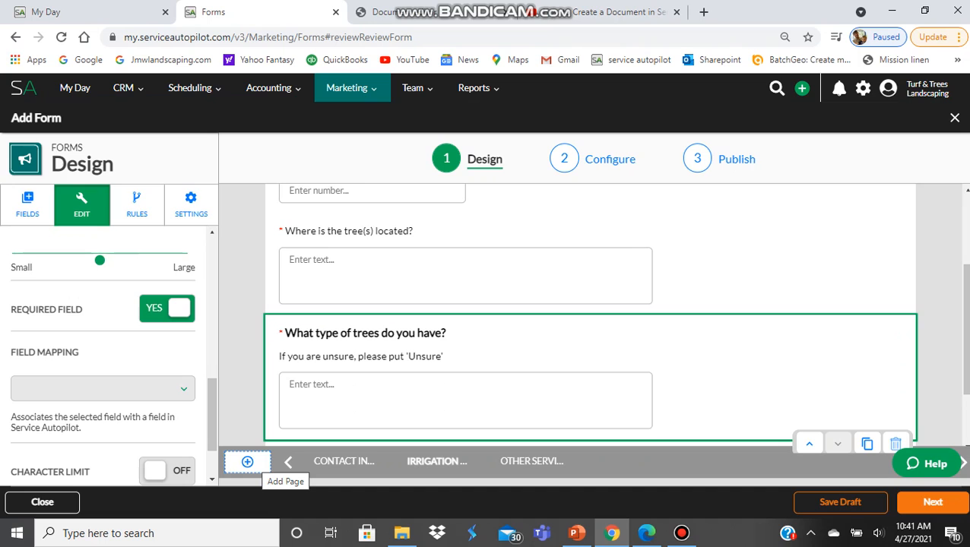
- Add a blank PAGE 4 and compare it with the Other Services page
{"action": "left_click", "coordinate": [247, 461]}
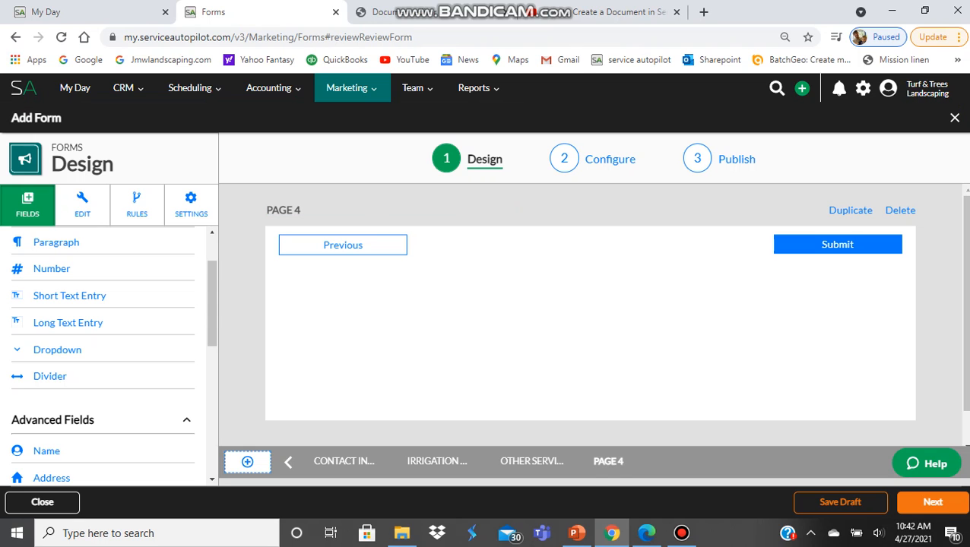
{"action": "left_click", "coordinate": [531, 461]}
{"action": "left_click", "coordinate": [608, 461]}
{"action": "left_click_drag", "start_coordinate": [605, 461], "coordinate": [531, 462]}
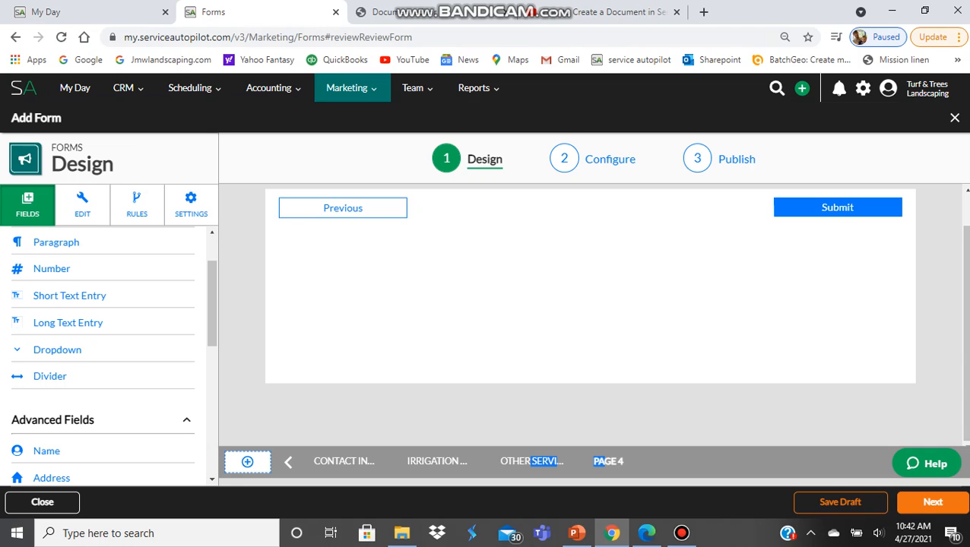
{"action": "left_click", "coordinate": [531, 461]}
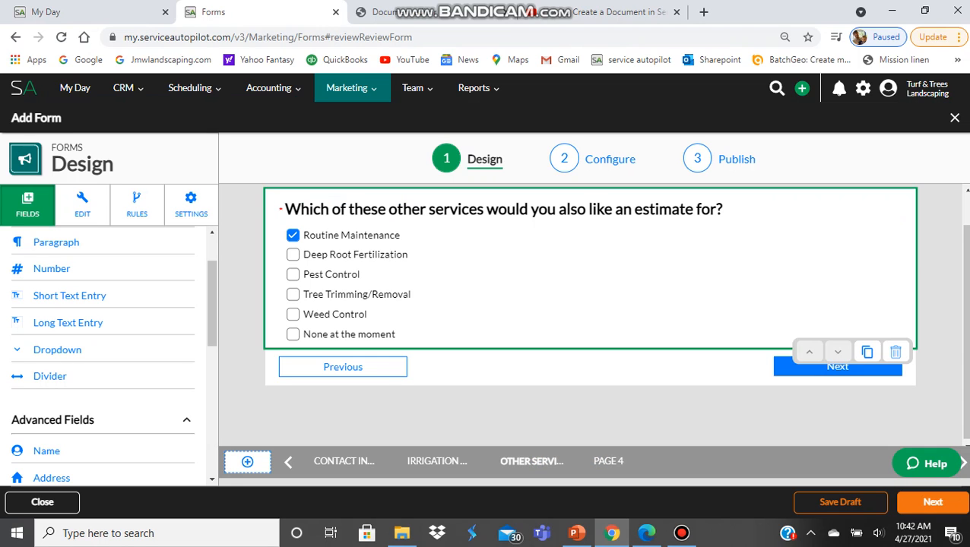
{"action": "left_click", "coordinate": [609, 462]}
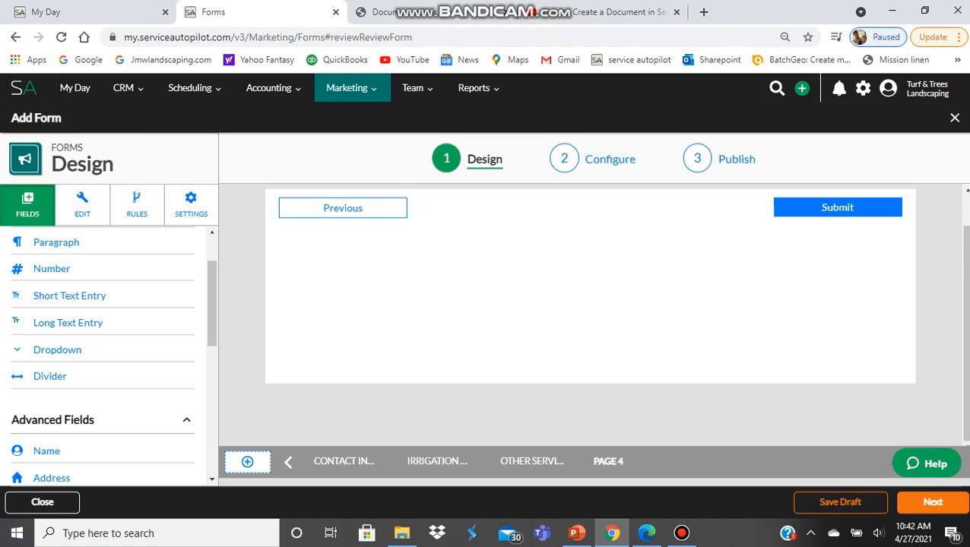
{"action": "left_click", "coordinate": [532, 461]}
{"action": "left_click", "coordinate": [608, 461]}
- Return to the Irrigation Questions page with the Tree Trimming questions
{"action": "left_click", "coordinate": [532, 462]}
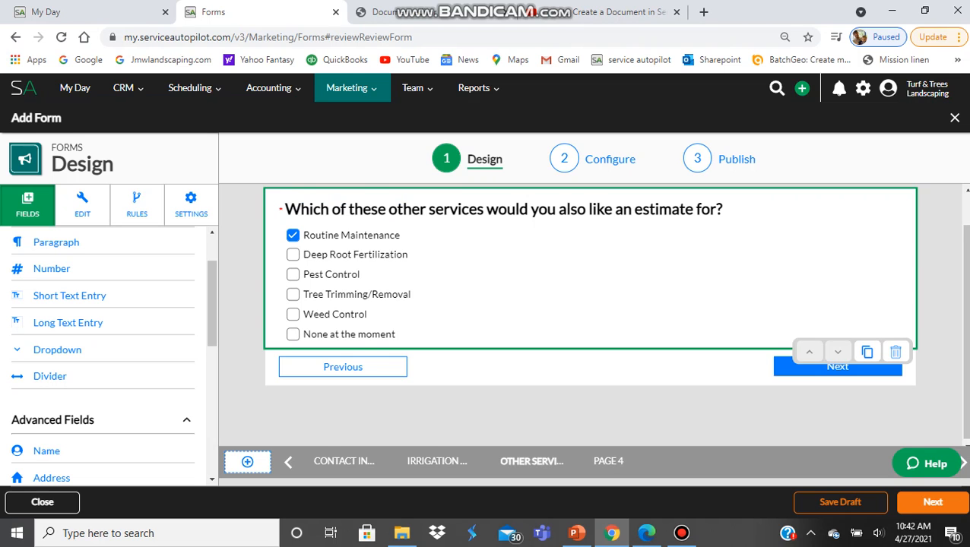
{"action": "left_click", "coordinate": [438, 461]}
{"action": "left_click", "coordinate": [532, 461]}
{"action": "left_click", "coordinate": [608, 461]}
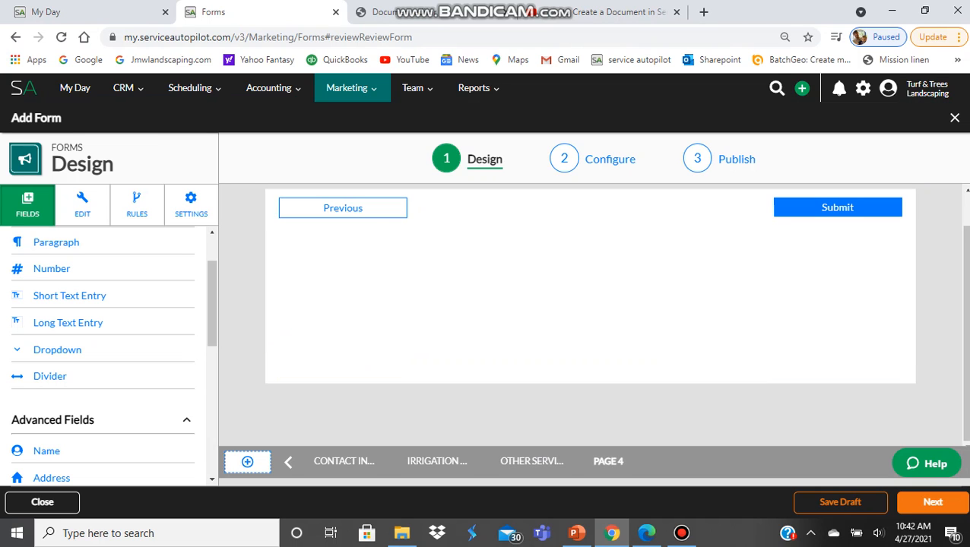
{"action": "left_click", "coordinate": [437, 462]}
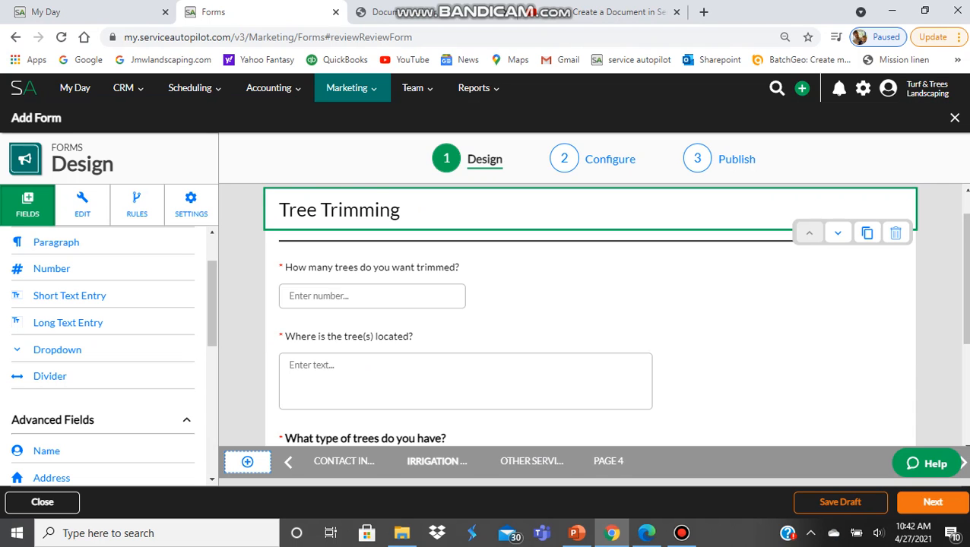
{"action": "scroll", "coordinate": [590, 315], "scroll_direction": "up", "scroll_amount": 1}
{"action": "scroll", "coordinate": [590, 315], "scroll_direction": "down", "scroll_amount": 2}
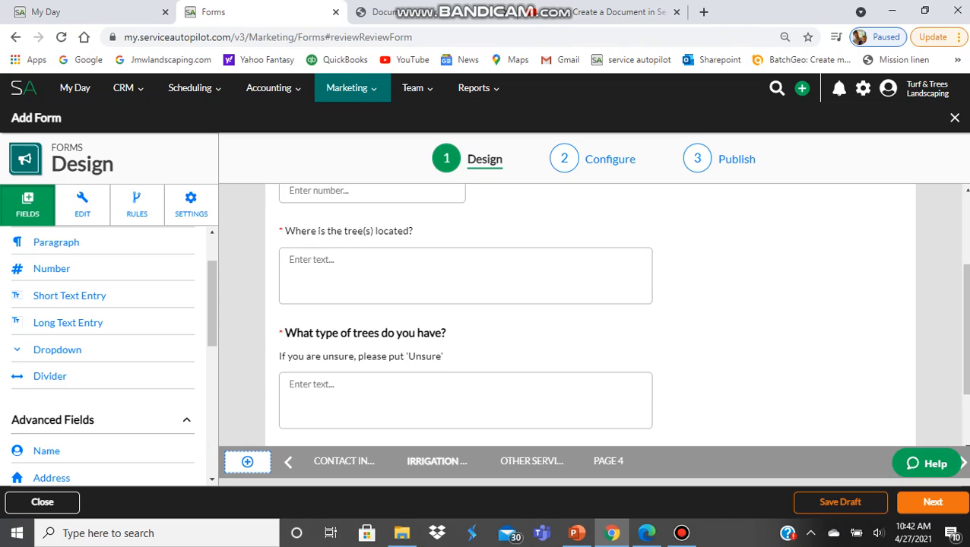
{"action": "scroll", "coordinate": [589, 315], "scroll_direction": "up", "scroll_amount": 2}
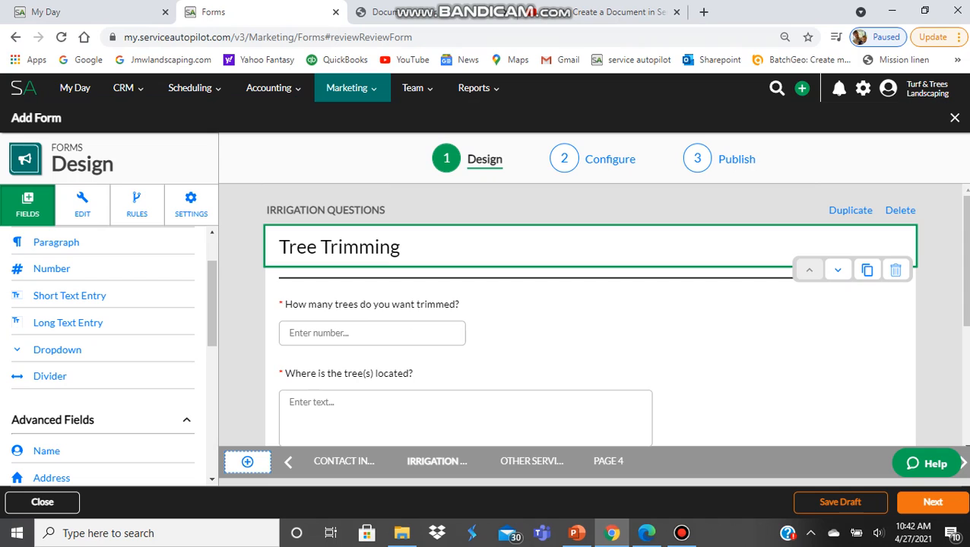
- Duplicate the Other Services page and retitle the original page LOCATION OF TREES
{"action": "left_click", "coordinate": [531, 461]}
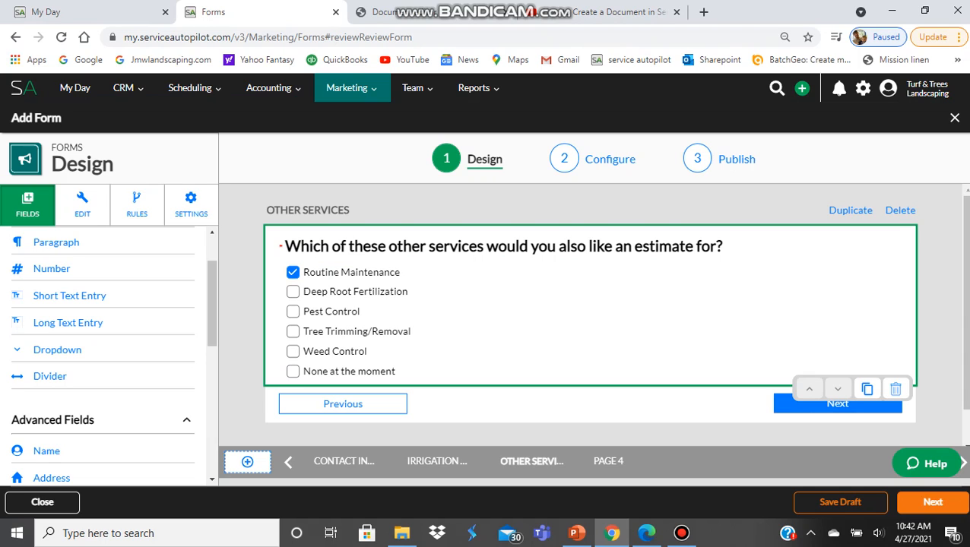
{"action": "left_click", "coordinate": [850, 210]}
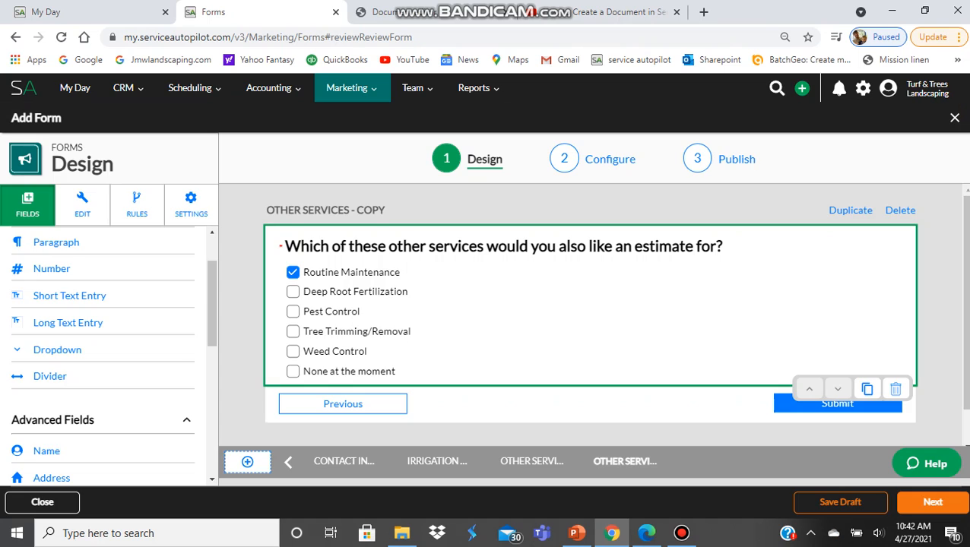
{"action": "left_click", "coordinate": [532, 462]}
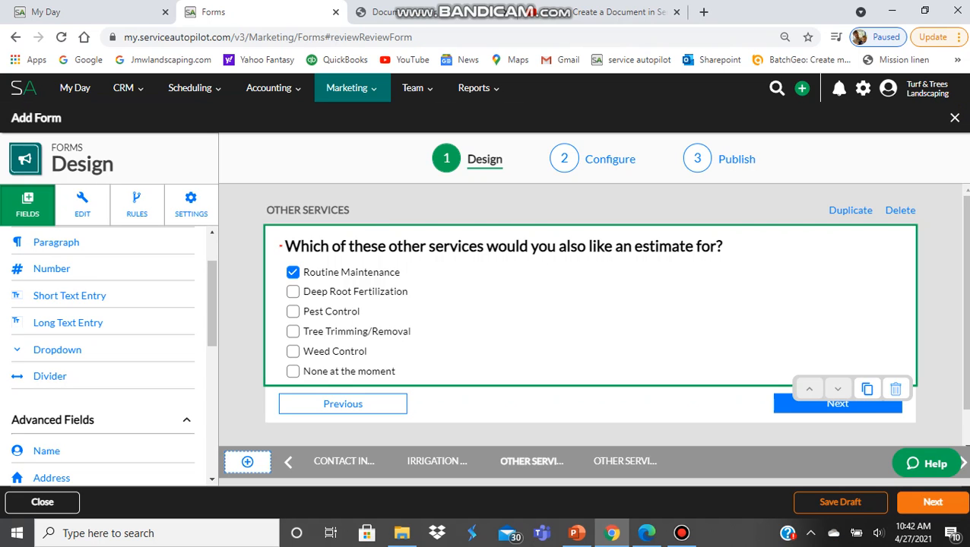
{"action": "left_click", "coordinate": [308, 210]}
{"action": "type", "text": "LOCA"}
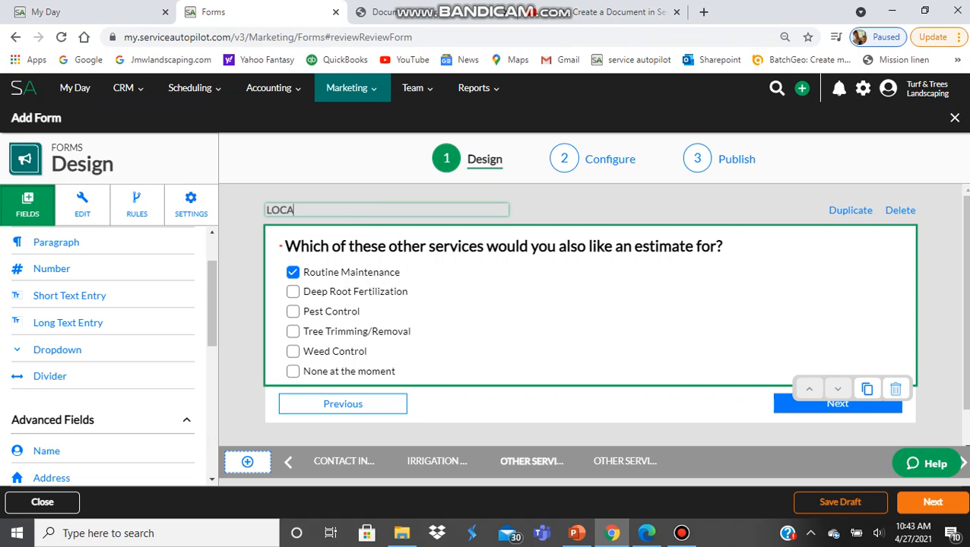
{"action": "type", "text": "TION OF TREE"}
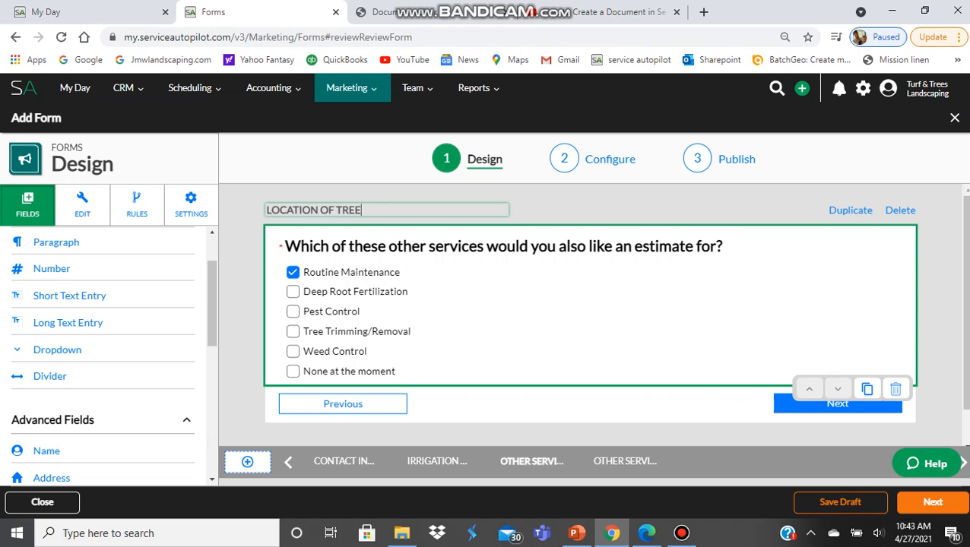
{"action": "type", "text": "S"}
- Retitle the Irrigation Questions page 'WHAT KIND, WHERE, AND HOW MANY'
{"action": "left_click", "coordinate": [437, 461]}
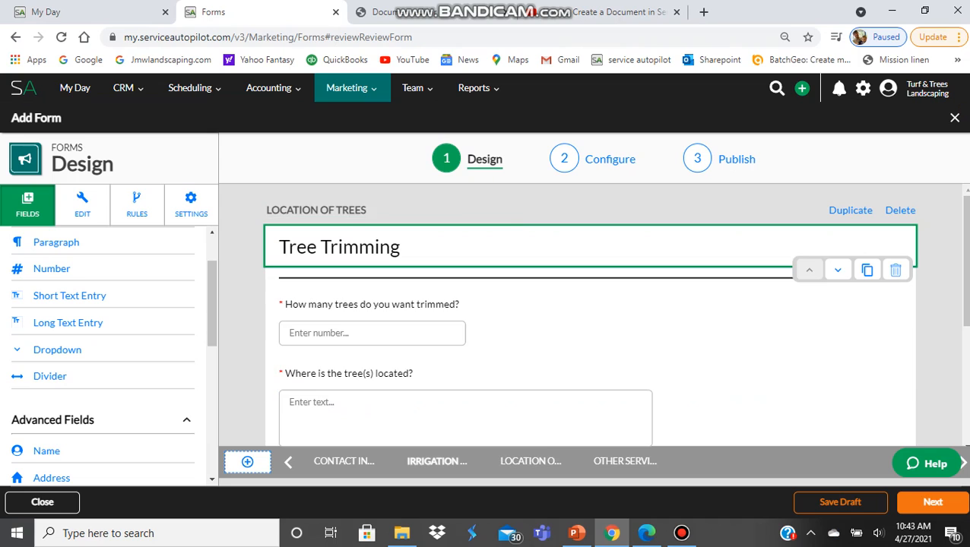
{"action": "left_click", "coordinate": [327, 210]}
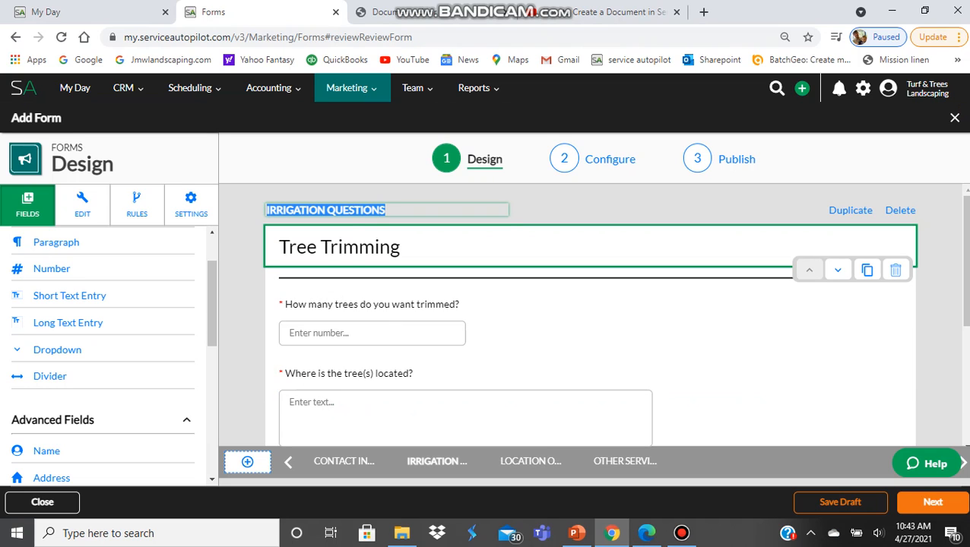
{"action": "type", "text": "WHAT"}
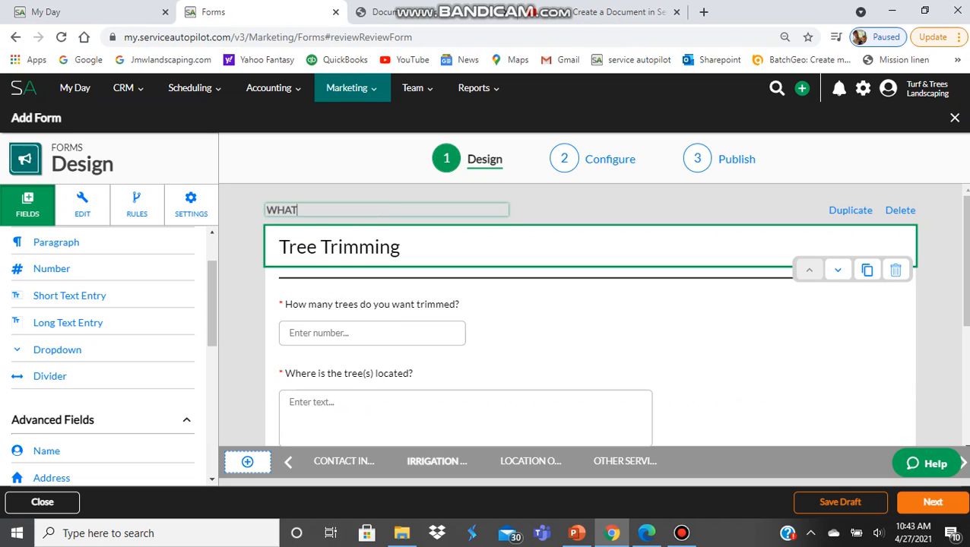
{"action": "type", "text": " KIND AND WHERE"}
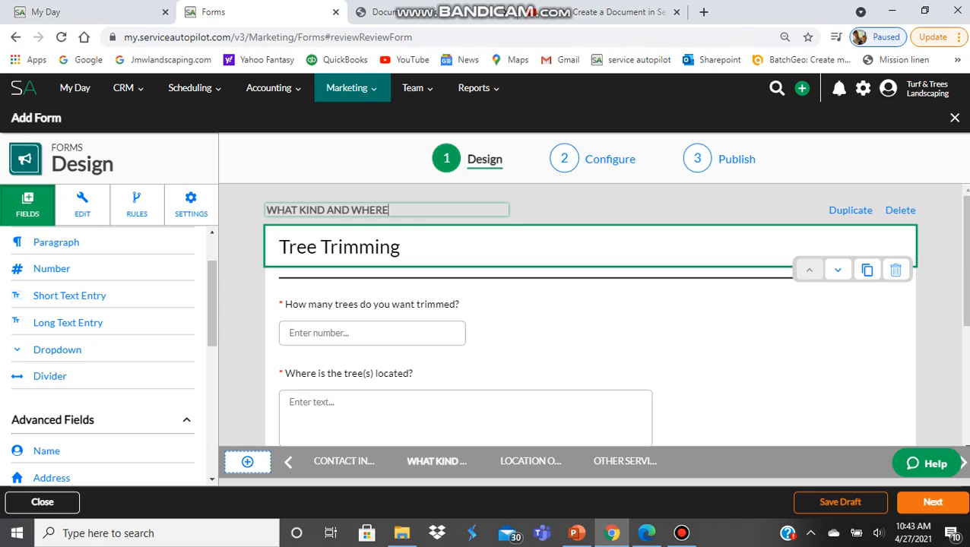
{"action": "scroll", "coordinate": [590, 316], "scroll_direction": "down", "scroll_amount": 2}
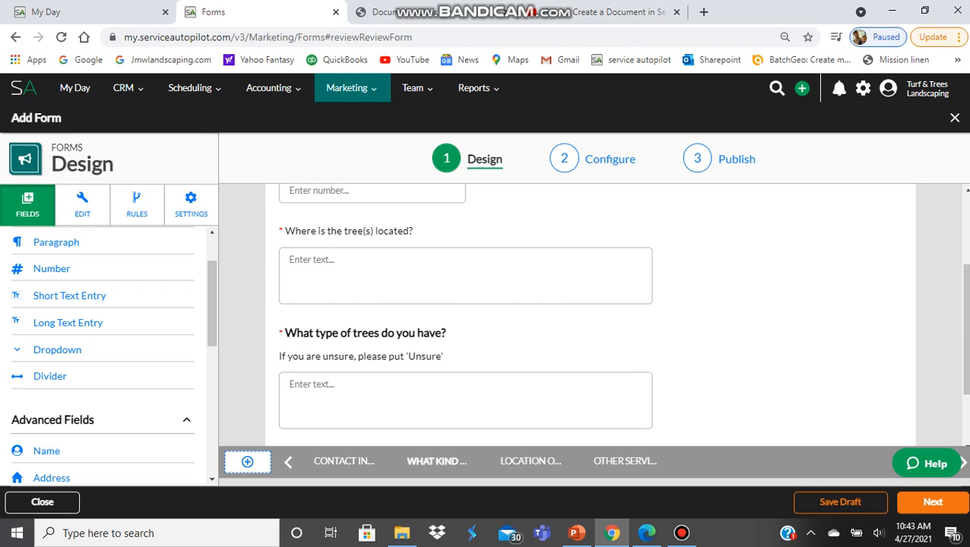
{"action": "scroll", "coordinate": [590, 316], "scroll_direction": "up", "scroll_amount": 2}
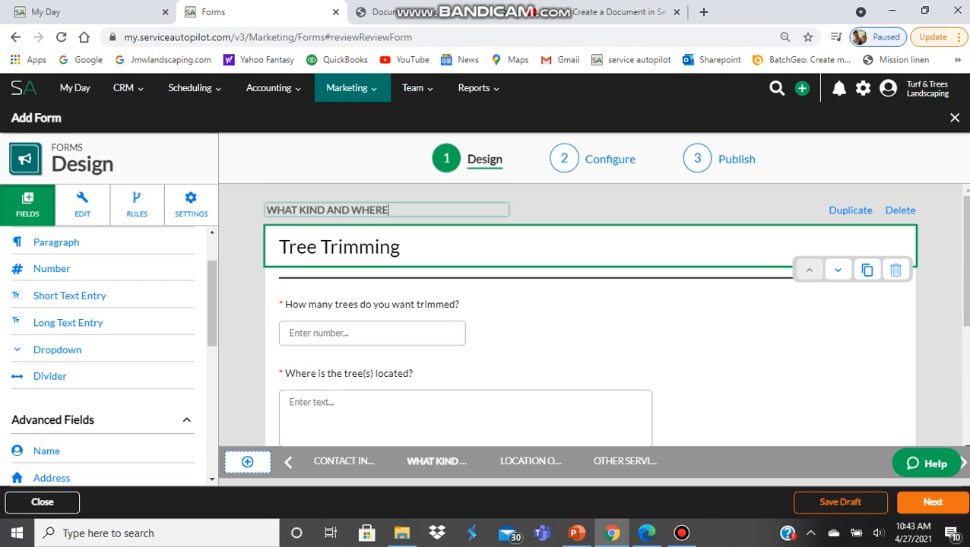
{"action": "left_click_drag", "start_coordinate": [389, 211], "coordinate": [334, 210]}
{"action": "key", "text": "BackSpace"}
{"action": "key", "text": "BackSpace"}
{"action": "type", "text": ", WHERE, AND HOW MANY"}
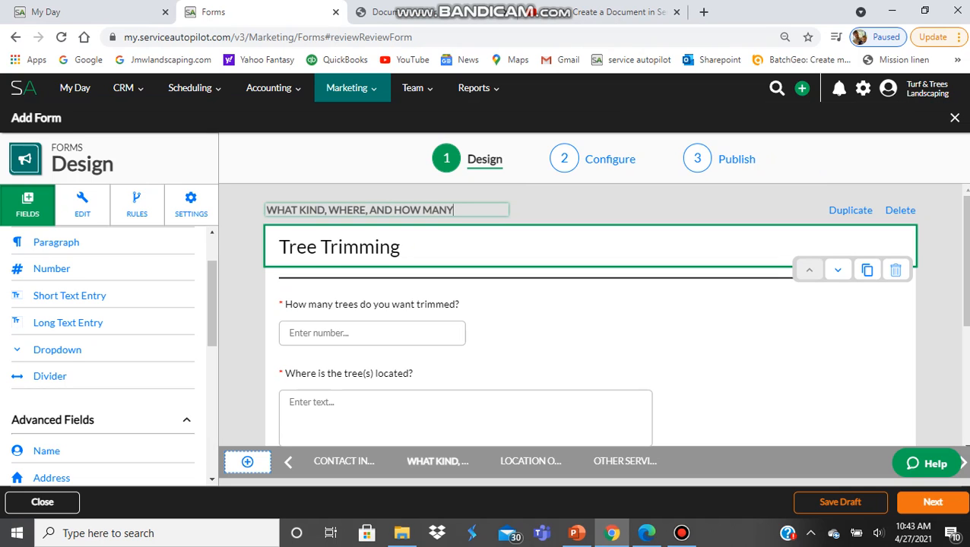
- Retitle the LOCATION OF TREES page 'ACCESS TO THE BACKYARD'
{"action": "left_click", "coordinate": [530, 461]}
{"action": "left_click", "coordinate": [316, 210]}
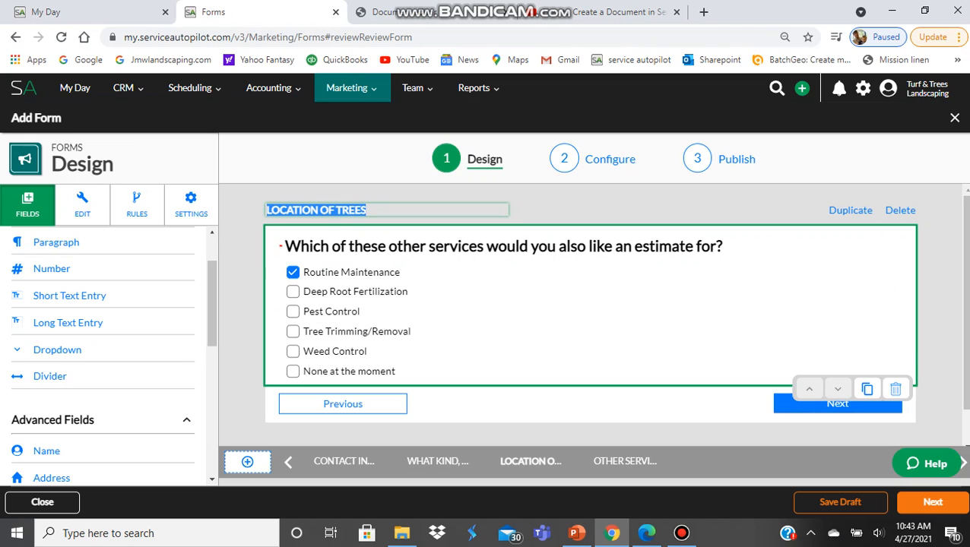
{"action": "type", "text": "ACCES"}
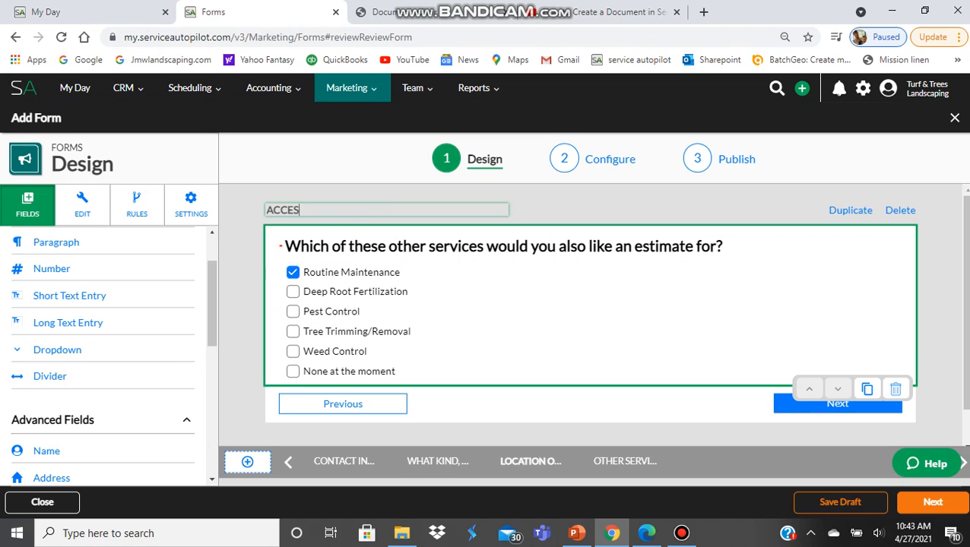
{"action": "type", "text": "S TO THE BACK"}
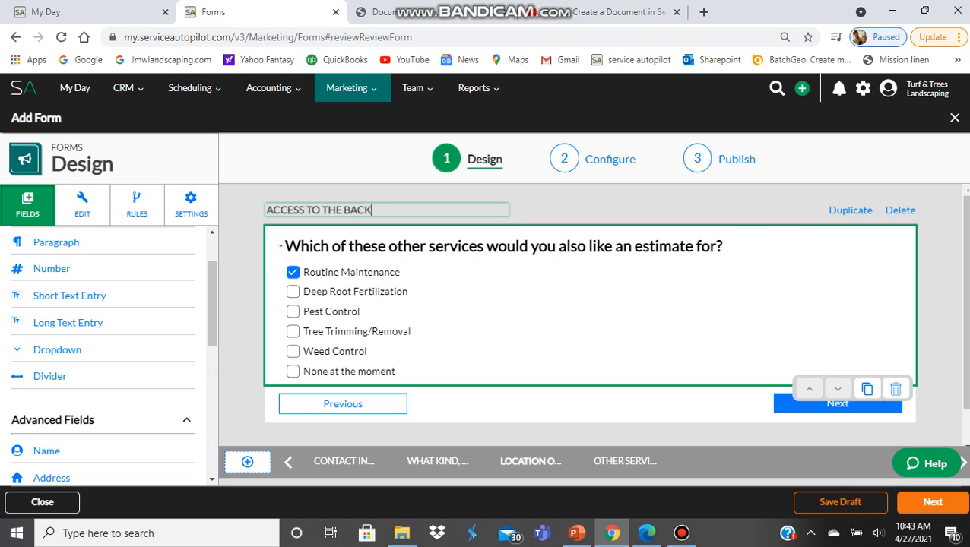
{"action": "type", "text": "YARD"}
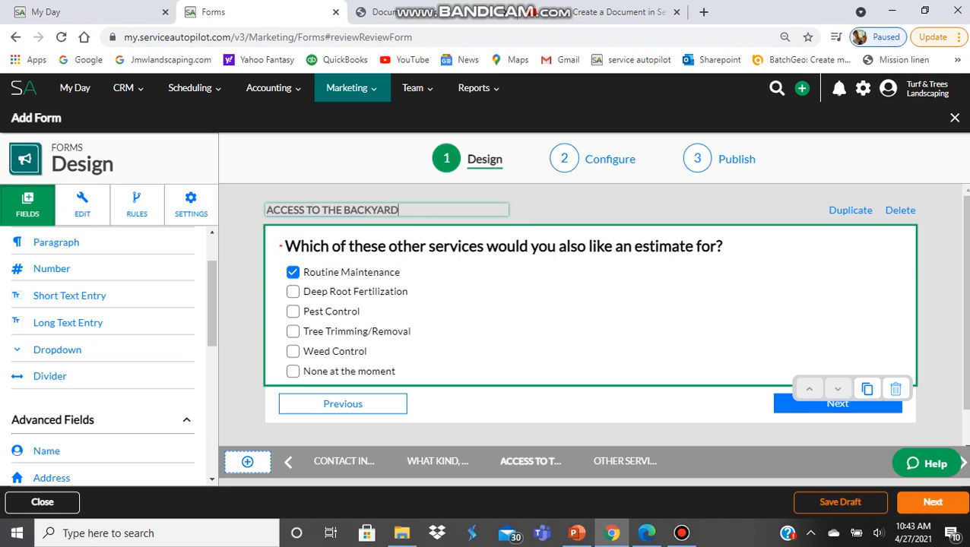
- Remove the other-services checkbox question from the backyard page
{"action": "left_click", "coordinate": [896, 388]}
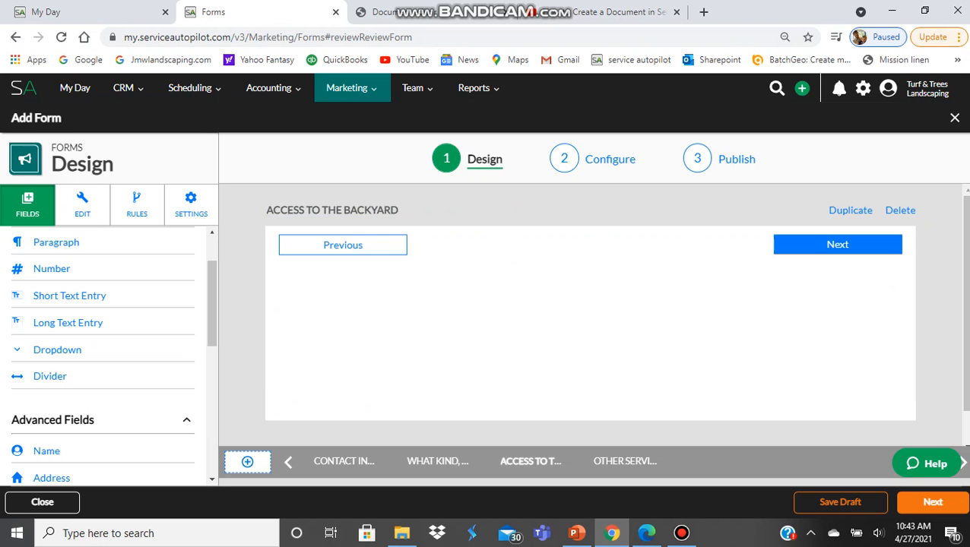
{"action": "scroll", "coordinate": [103, 357], "scroll_direction": "down", "scroll_amount": 2}
{"action": "scroll", "coordinate": [103, 357], "scroll_direction": "up", "scroll_amount": 2}
{"action": "scroll", "coordinate": [103, 357], "scroll_direction": "down", "scroll_amount": 2}
{"action": "scroll", "coordinate": [102, 357], "scroll_direction": "up", "scroll_amount": 3}
{"action": "scroll", "coordinate": [102, 357], "scroll_direction": "down", "scroll_amount": 1}
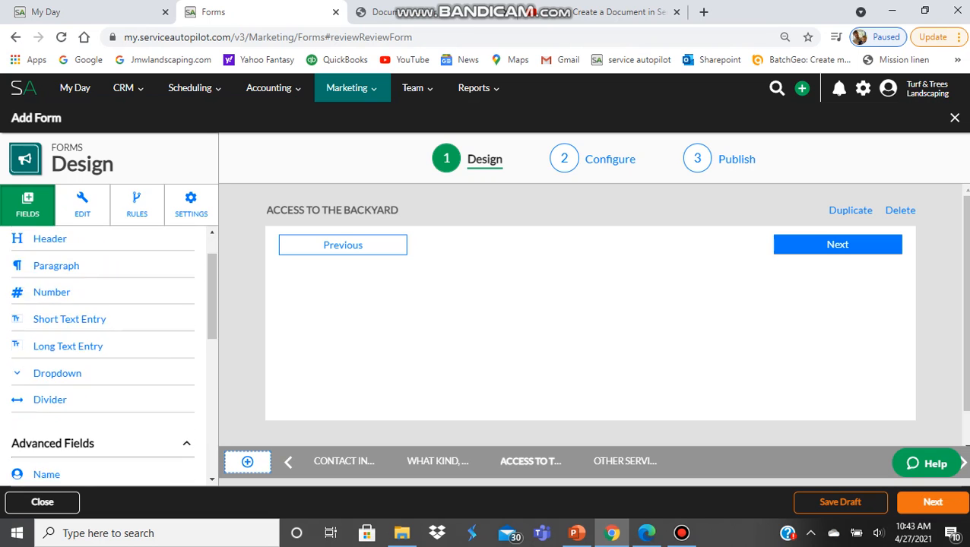
{"action": "scroll", "coordinate": [102, 357], "scroll_direction": "down", "scroll_amount": 5}
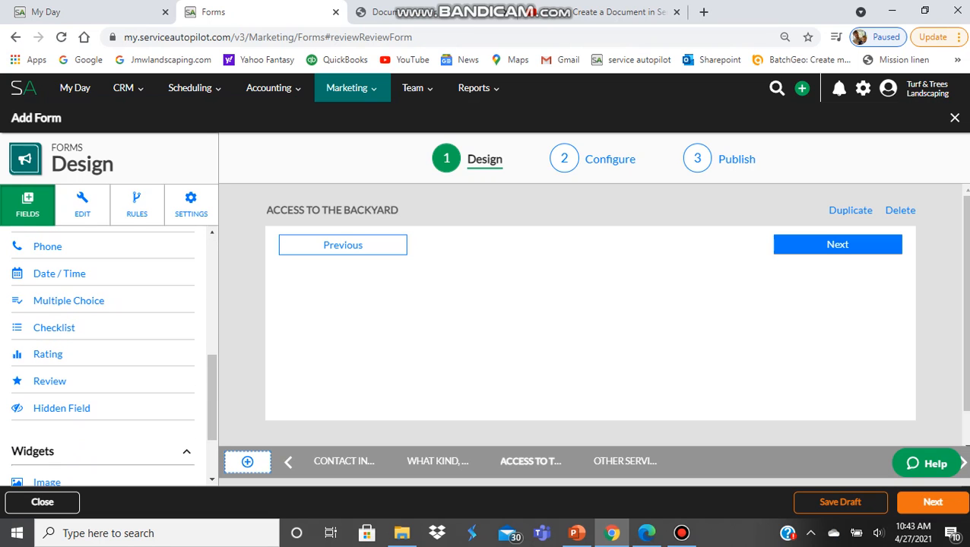
{"action": "scroll", "coordinate": [102, 357], "scroll_direction": "up", "scroll_amount": 4}
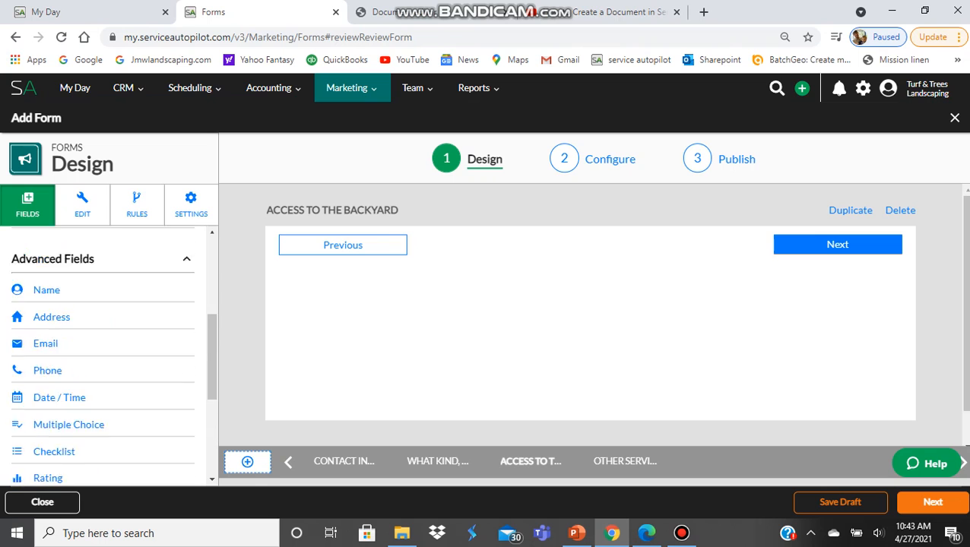
{"action": "scroll", "coordinate": [103, 357], "scroll_direction": "down", "scroll_amount": 3}
{"action": "scroll", "coordinate": [103, 358], "scroll_direction": "down", "scroll_amount": 1}
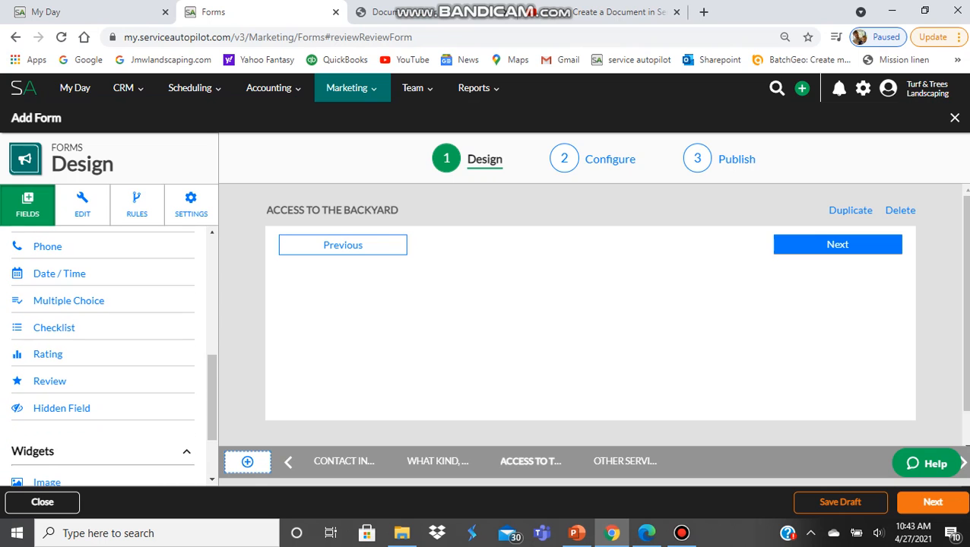
- Add a Multiple Choice field with only the answers Yes and No
{"action": "left_click", "coordinate": [102, 300]}
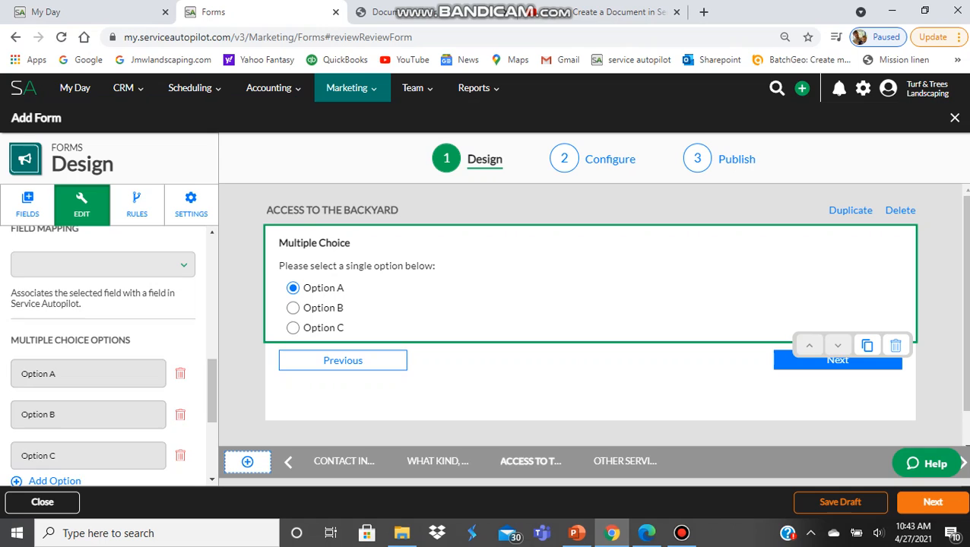
{"action": "scroll", "coordinate": [103, 357], "scroll_direction": "down", "scroll_amount": 1}
{"action": "left_click", "coordinate": [180, 384]}
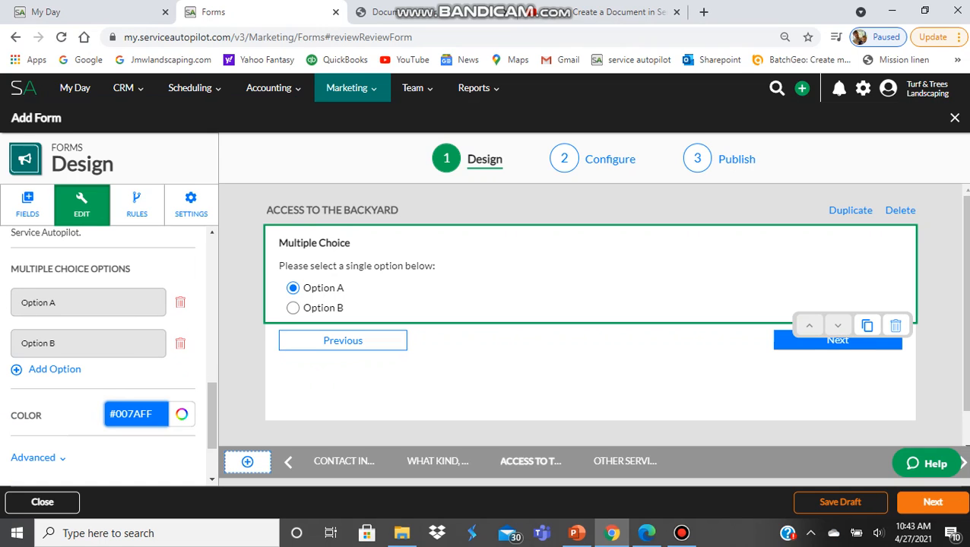
{"action": "left_click_drag", "start_coordinate": [56, 303], "coordinate": [19, 302]}
{"action": "type", "text": "Yes"}
{"action": "key", "text": "Tab"}
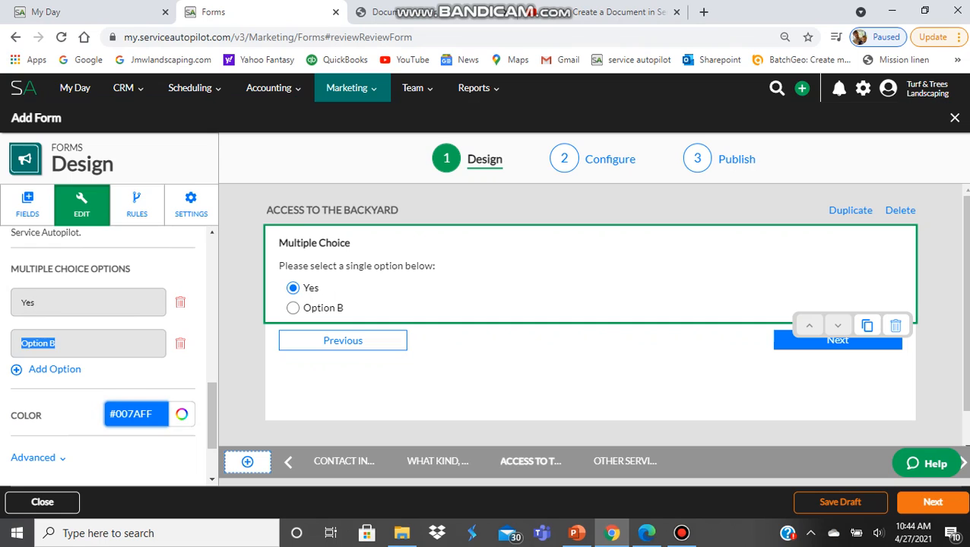
{"action": "type", "text": "No"}
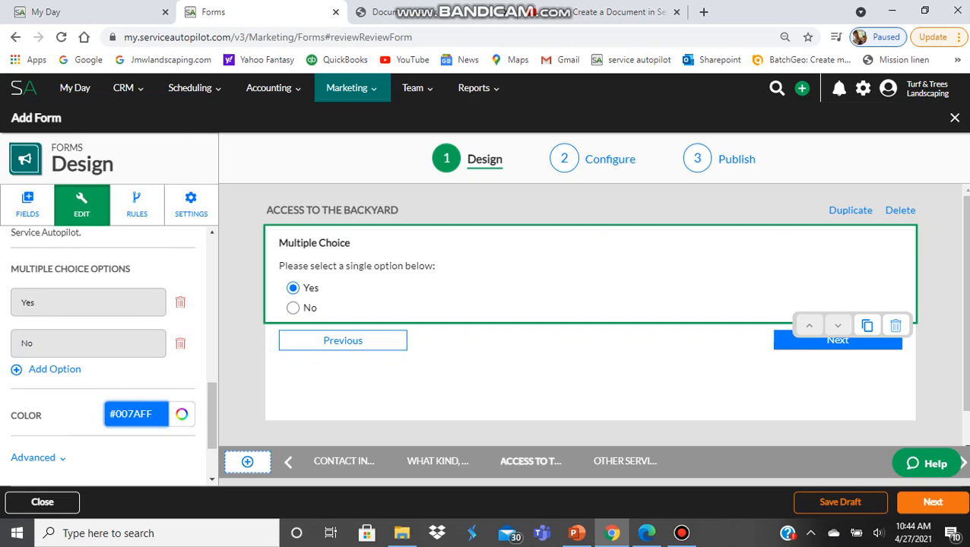
{"action": "scroll", "coordinate": [102, 350], "scroll_direction": "up", "scroll_amount": 5}
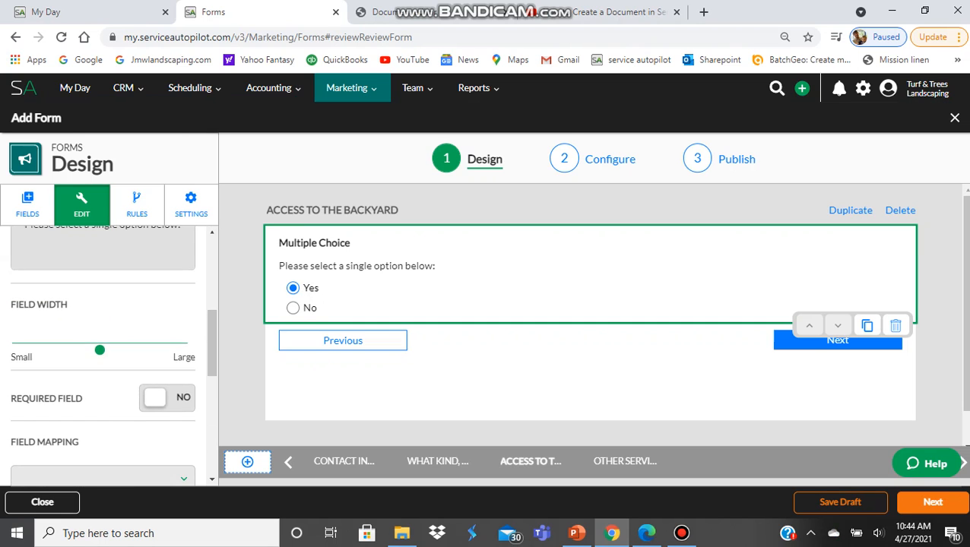
{"action": "scroll", "coordinate": [103, 350], "scroll_direction": "up", "scroll_amount": 5}
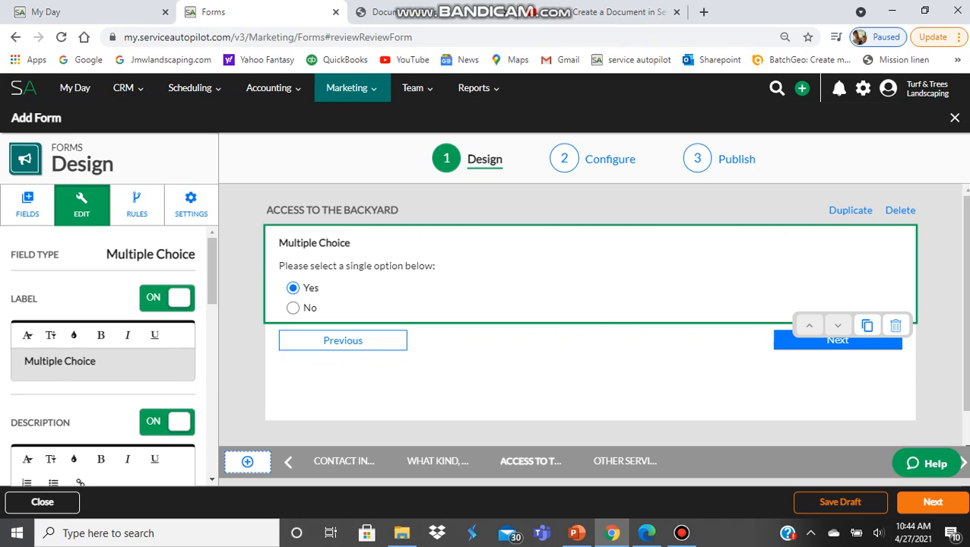
- Hide the description and label the question 'Does the crew have access to your backyard through a gate?'
{"action": "scroll", "coordinate": [103, 349], "scroll_direction": "down", "scroll_amount": 1}
{"action": "left_click", "coordinate": [166, 353]}
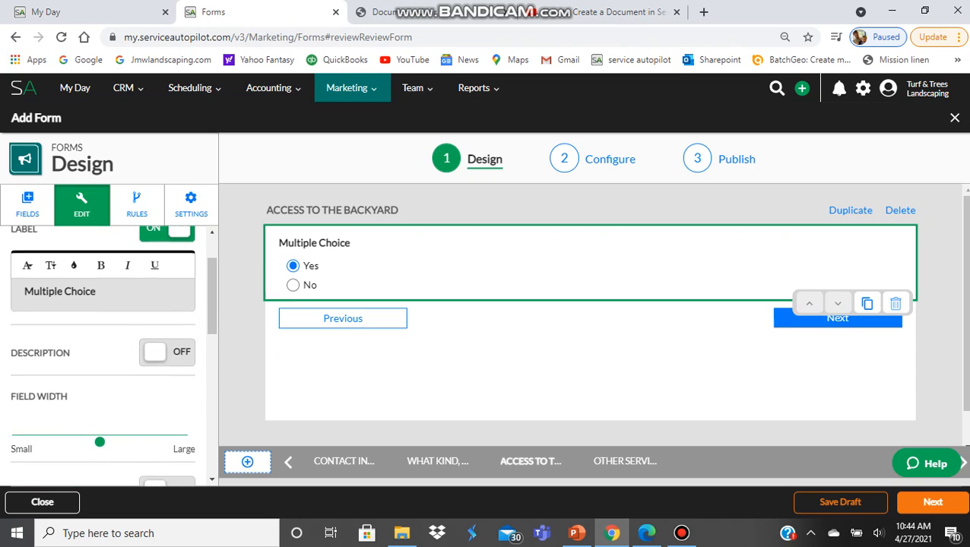
{"action": "scroll", "coordinate": [166, 352], "scroll_direction": "up", "scroll_amount": 1}
{"action": "triple_click", "coordinate": [96, 361]}
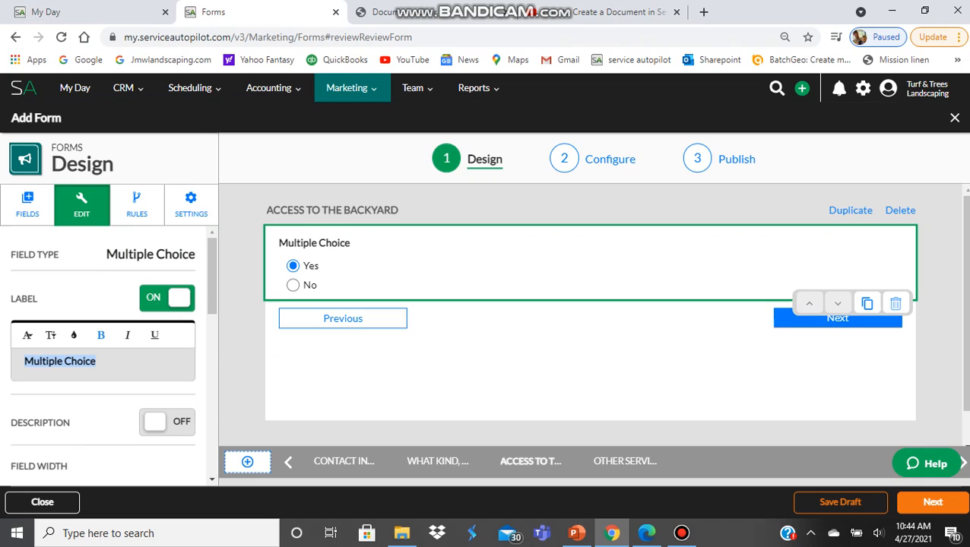
{"action": "type", "text": "Does the"}
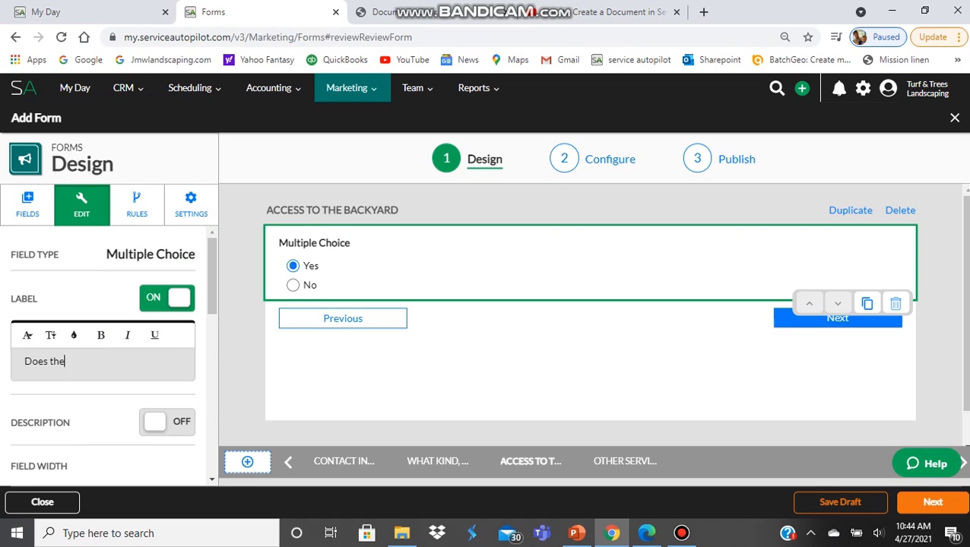
{"action": "type", "text": " crew have access to"}
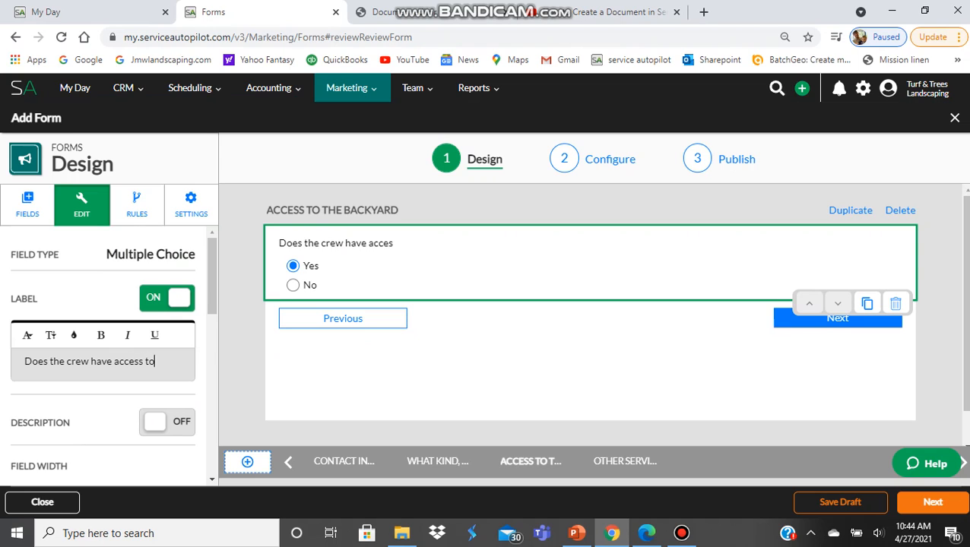
{"action": "type", "text": " your backya"}
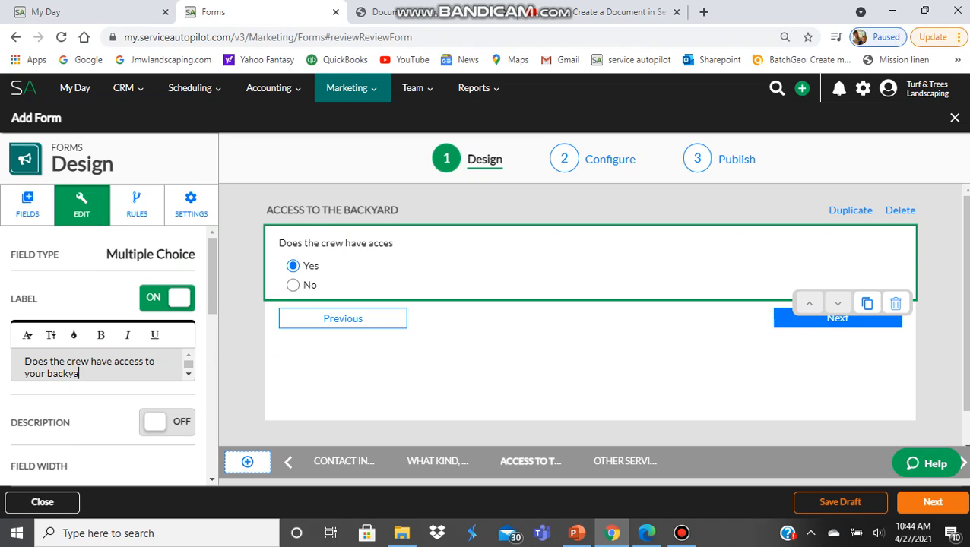
{"action": "type", "text": "rd through"}
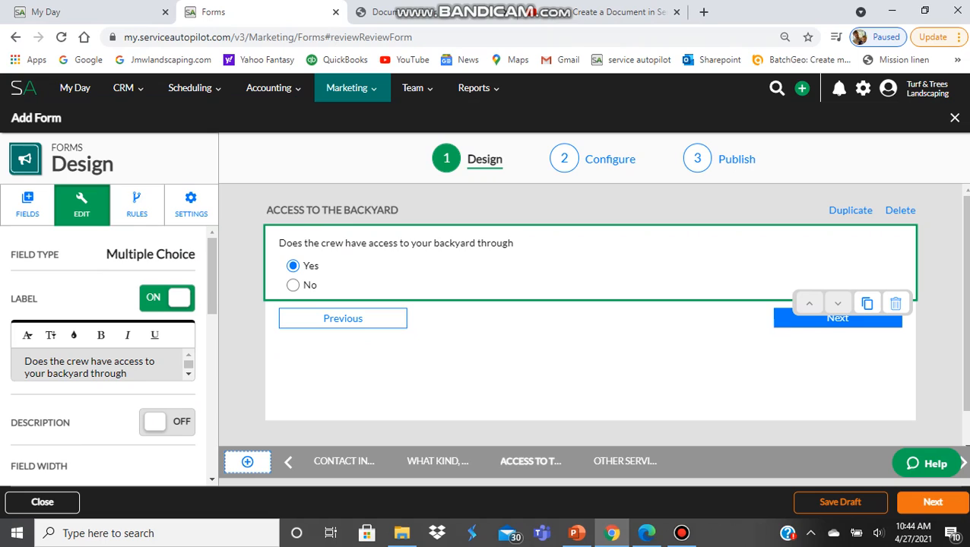
{"action": "type", "text": " a gate?"}
- Set the gate-access question to Required Field YES
{"action": "scroll", "coordinate": [102, 357], "scroll_direction": "down", "scroll_amount": 3}
{"action": "left_click", "coordinate": [167, 347]}
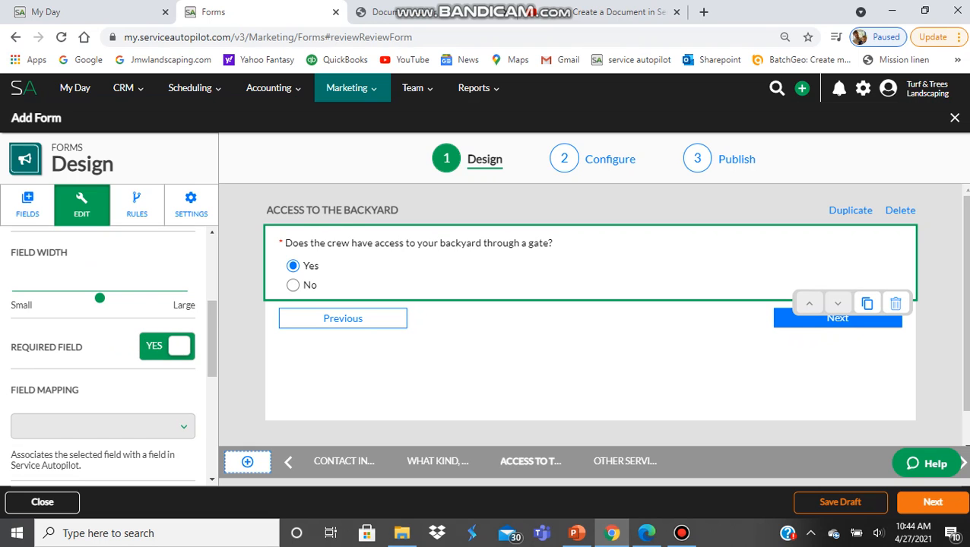
{"action": "scroll", "coordinate": [102, 357], "scroll_direction": "down", "scroll_amount": 2}
{"action": "scroll", "coordinate": [103, 357], "scroll_direction": "down", "scroll_amount": 1}
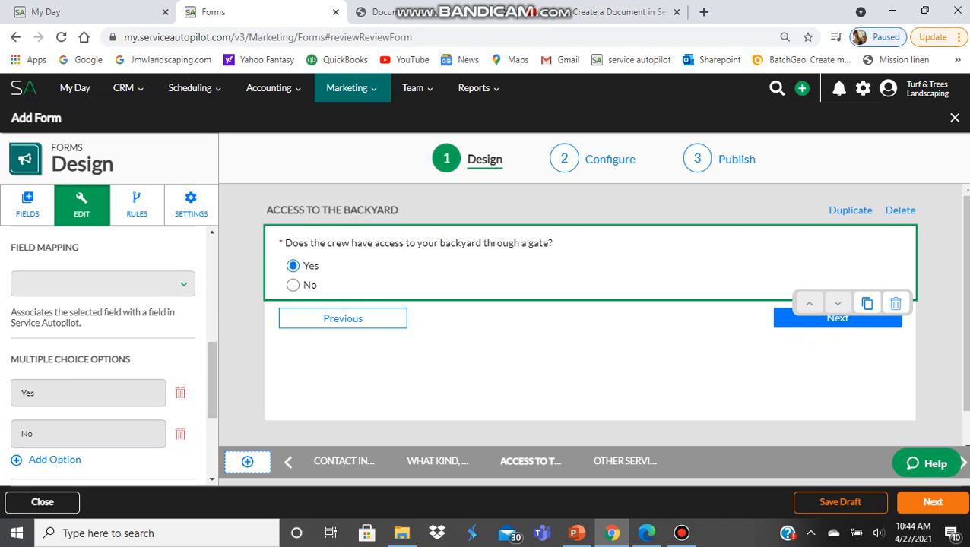
{"action": "scroll", "coordinate": [103, 357], "scroll_direction": "down", "scroll_amount": 2}
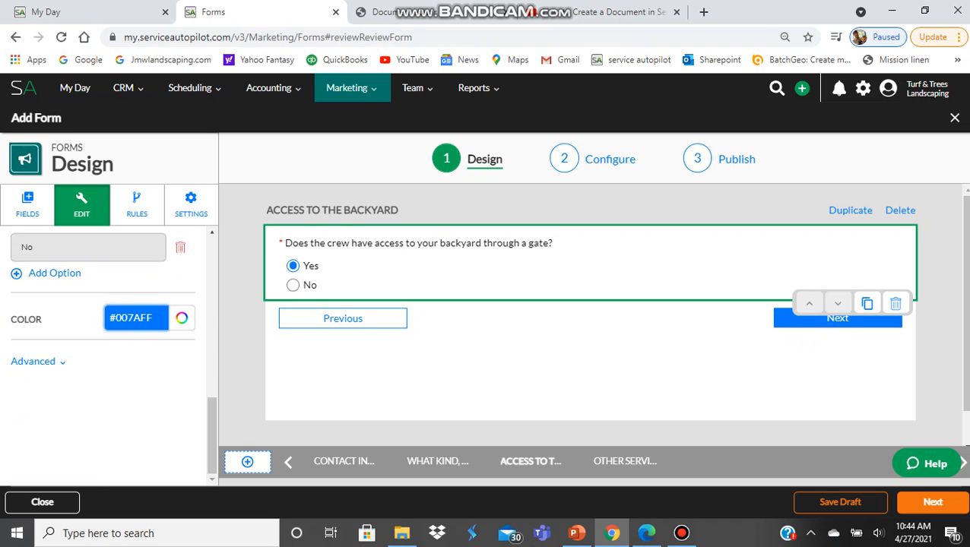
{"action": "scroll", "coordinate": [102, 358], "scroll_direction": "up", "scroll_amount": 5}
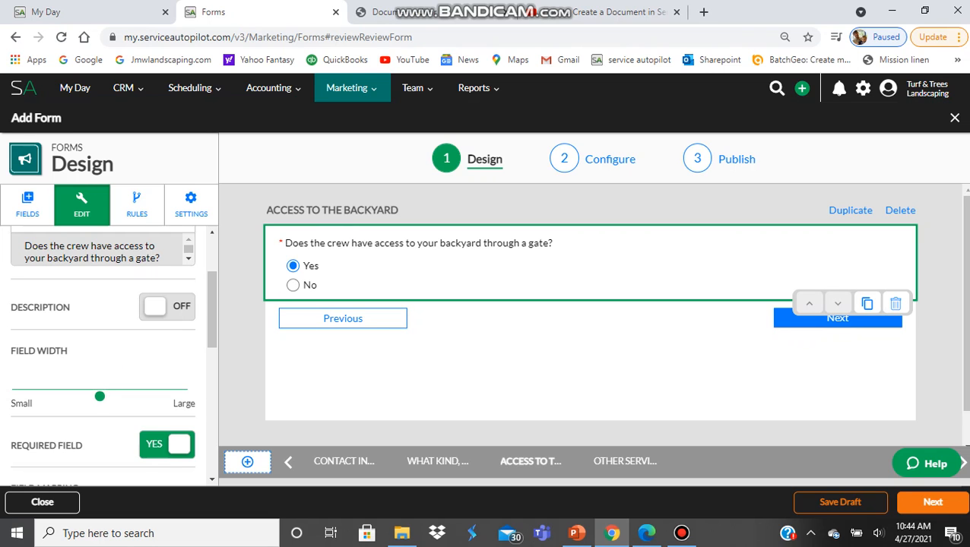
- Duplicate the ACCESS TO THE BACKYARD page and title the copy CANNOT DO SERVICE
{"action": "left_click", "coordinate": [849, 210]}
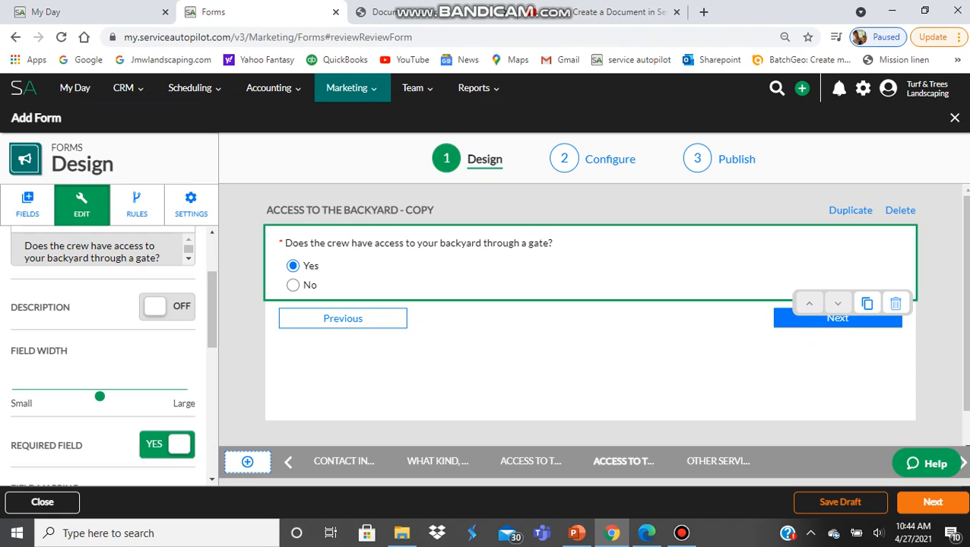
{"action": "left_click", "coordinate": [350, 210]}
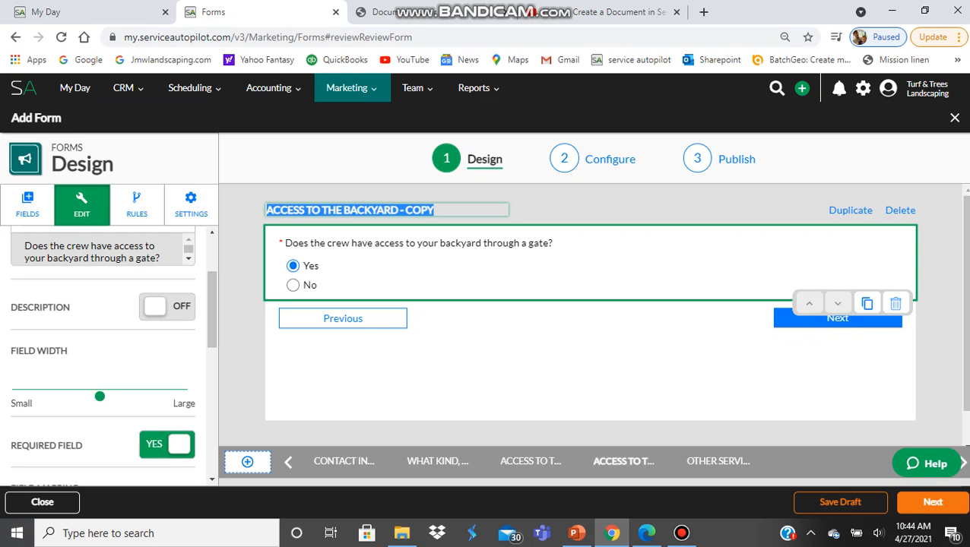
{"action": "type", "text": "CANNO"}
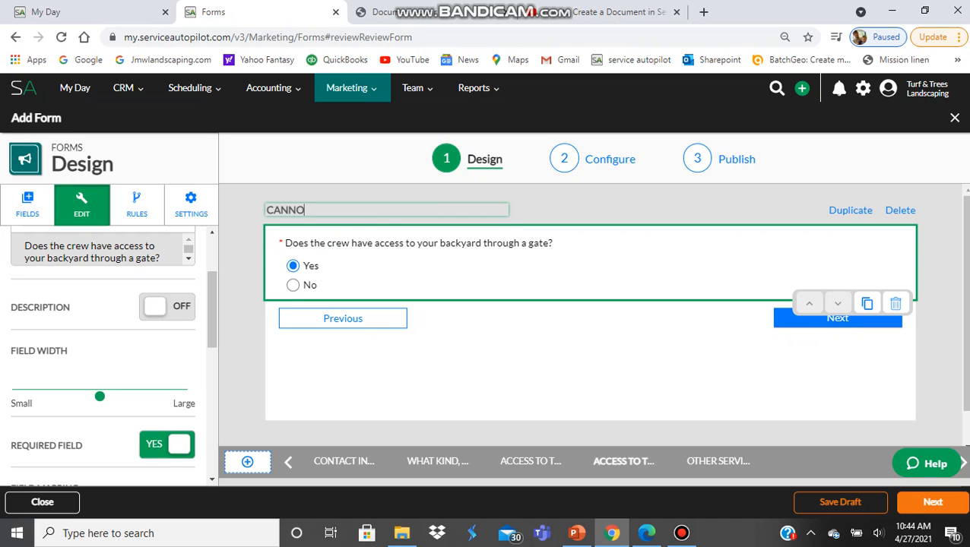
{"action": "type", "text": "T DO SERVICE"}
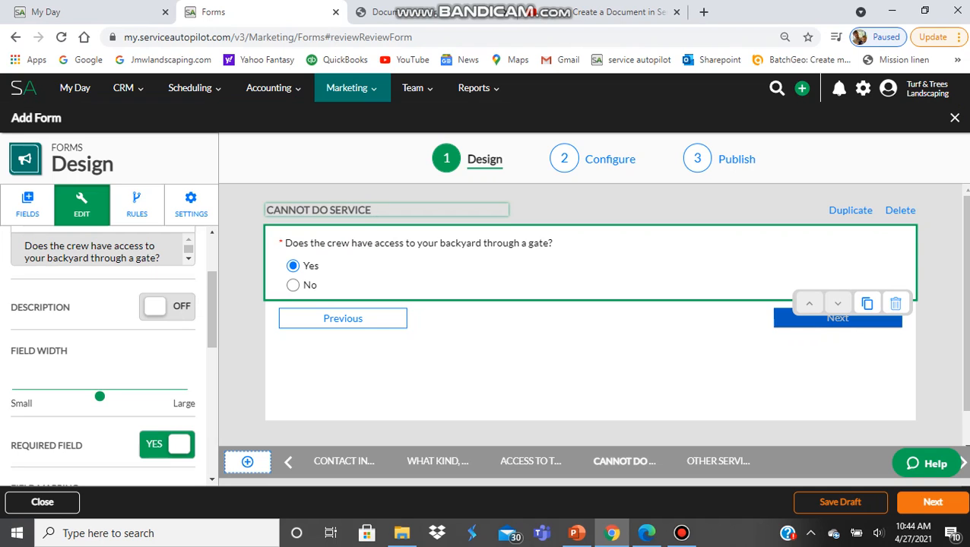
- Replace the copied question with a paragraph reading 'Sorry we cannot trim your tree'
{"action": "left_click", "coordinate": [895, 303]}
{"action": "scroll", "coordinate": [103, 353], "scroll_direction": "up", "scroll_amount": 5}
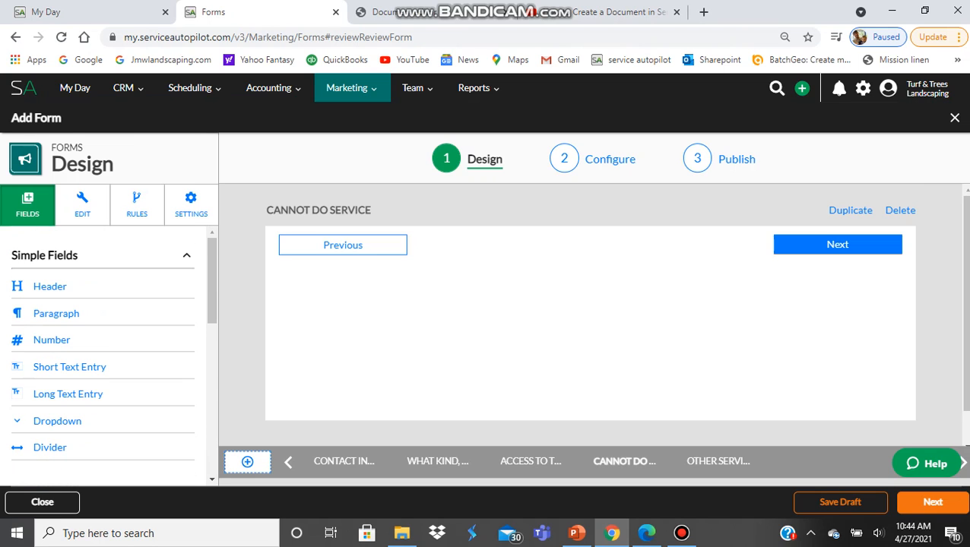
{"action": "left_click", "coordinate": [57, 313]}
{"action": "left_click", "coordinate": [353, 243]}
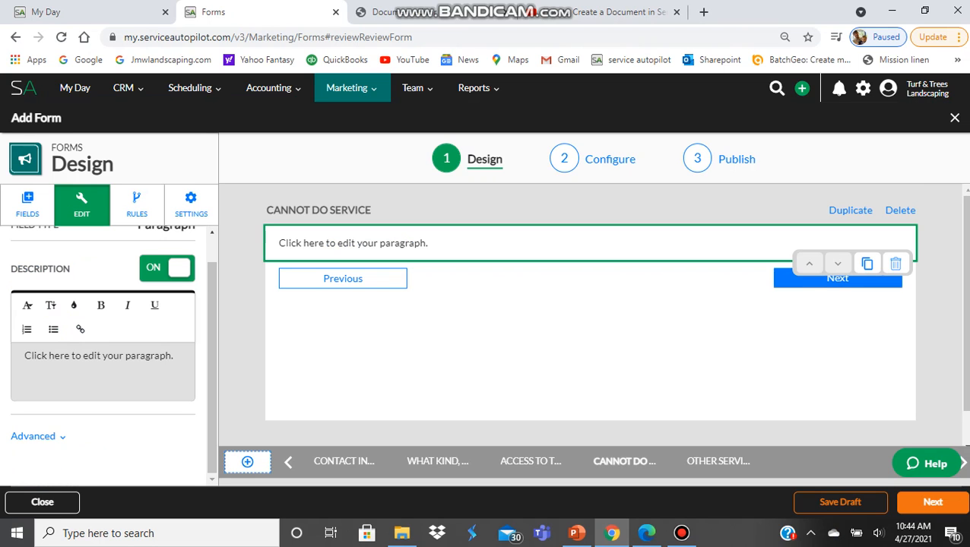
{"action": "triple_click", "coordinate": [96, 355]}
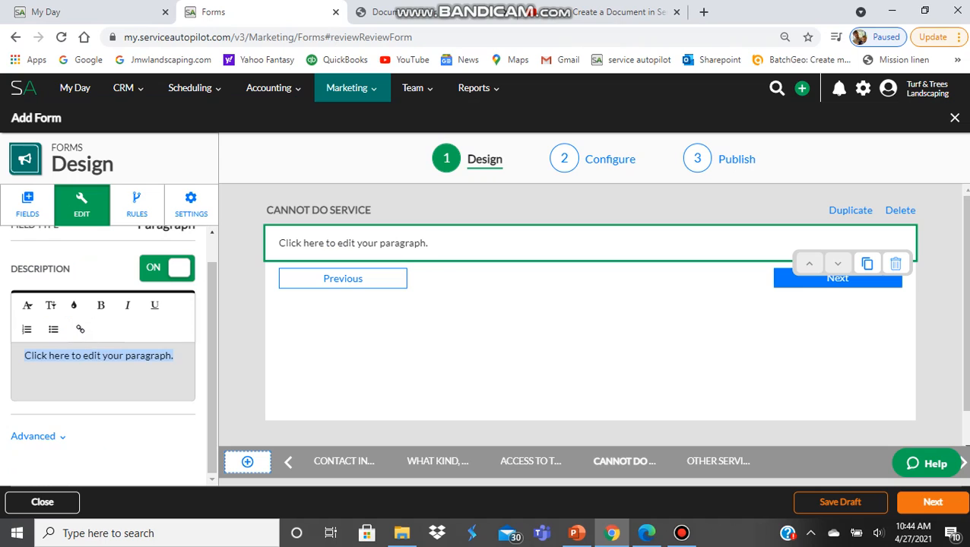
{"action": "type", "text": "Sorry "}
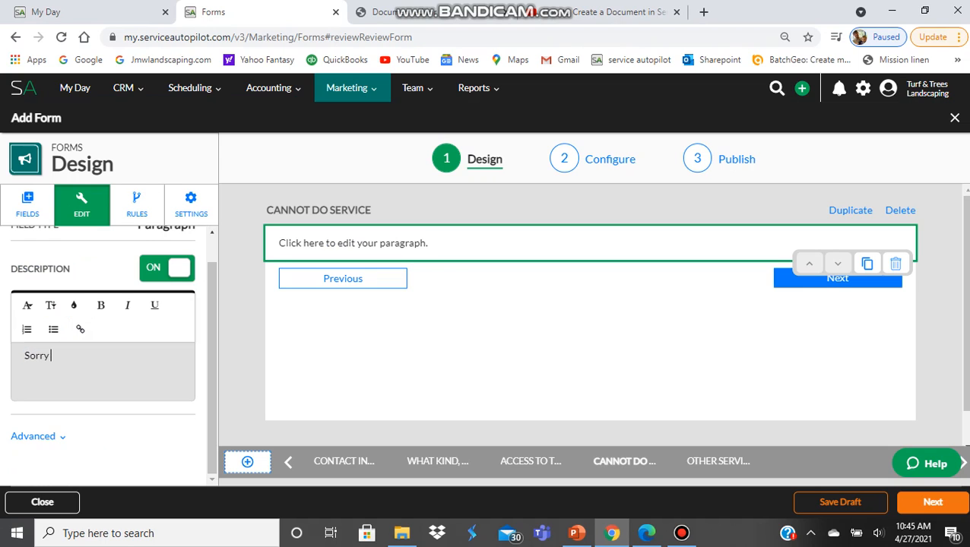
{"action": "type", "text": "we cannot"}
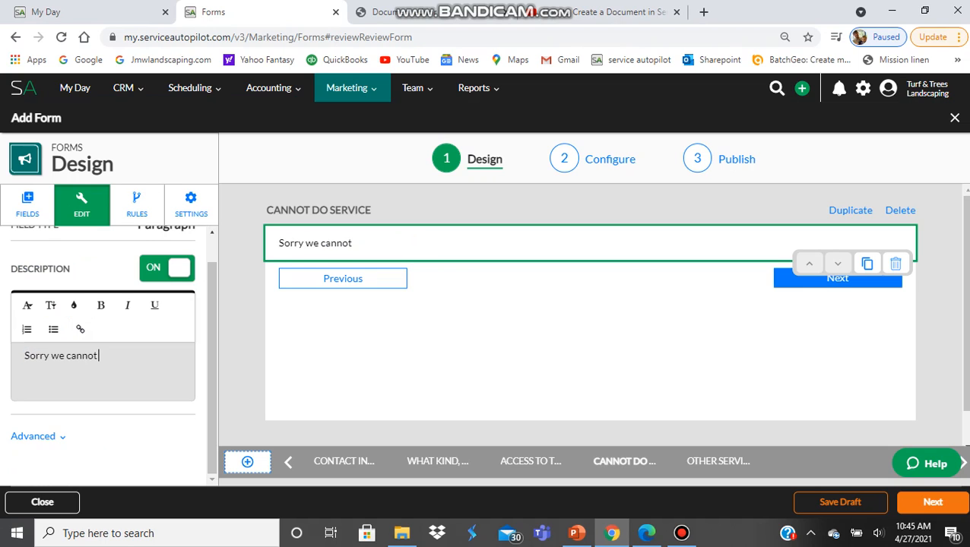
{"action": "type", "text": " trim your tree"}
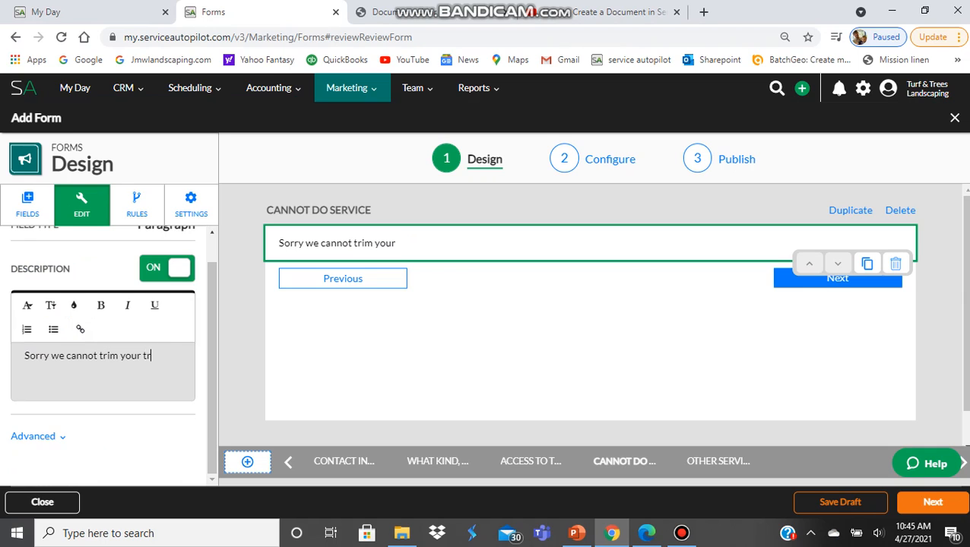